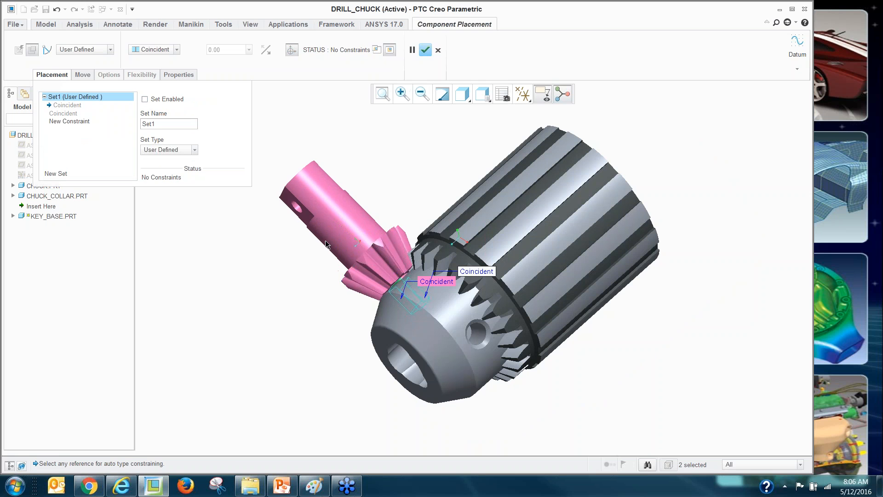
Step: Rotate and move the key base clear of the chuck, beside the hole facing the viewer
ctrl+alt+middle_drag(331, 215, 363, 236)
ctrl+alt+right_drag(302, 226, 544, 422)
scroll(486, 400, down, 4)
scroll(485, 400, up, 4)
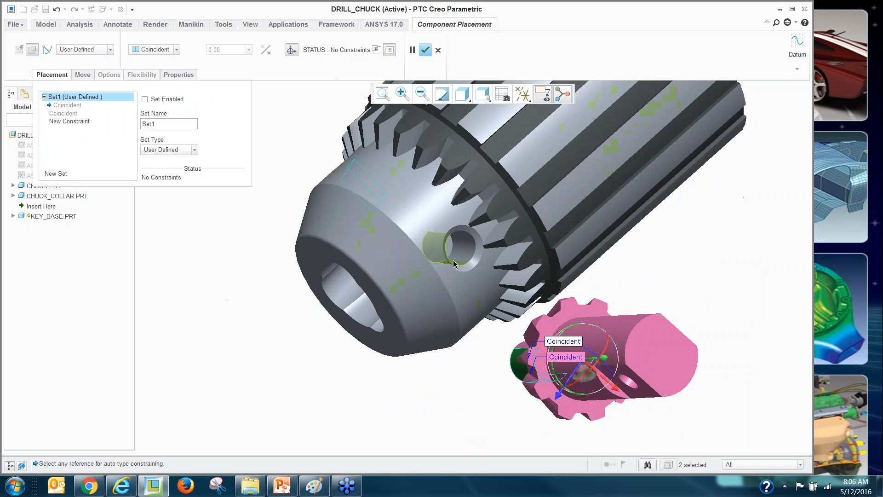
right_click(216, 278)
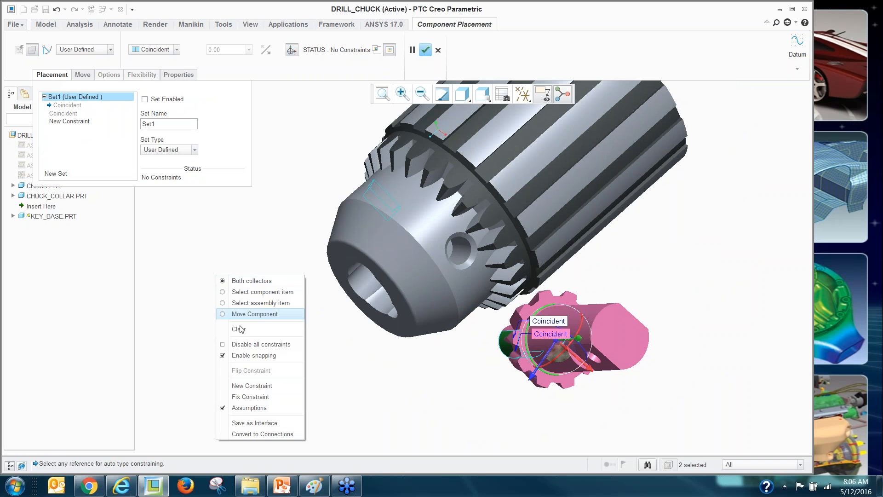
click(175, 295)
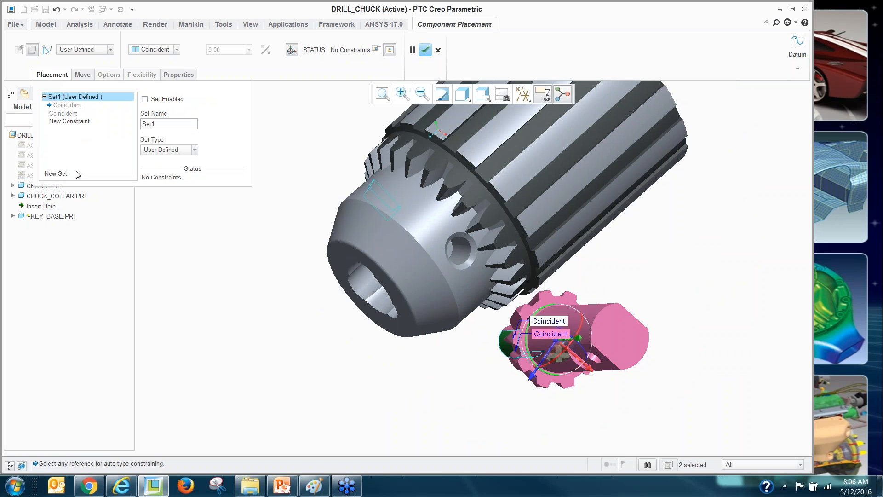
Step: Add a new placement set and make the key base's cylindrical pilot surface coincident with the chuck's hole surface
click(53, 175)
scroll(479, 353, down, 4)
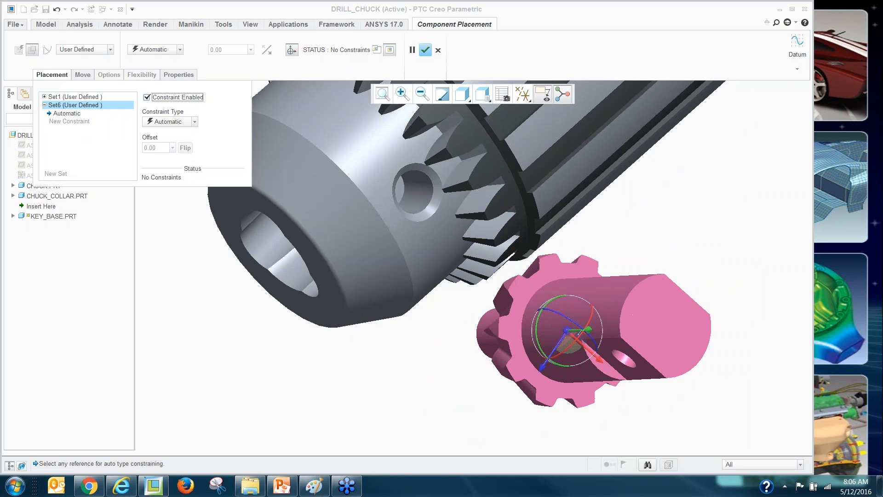
scroll(479, 353, up, 2)
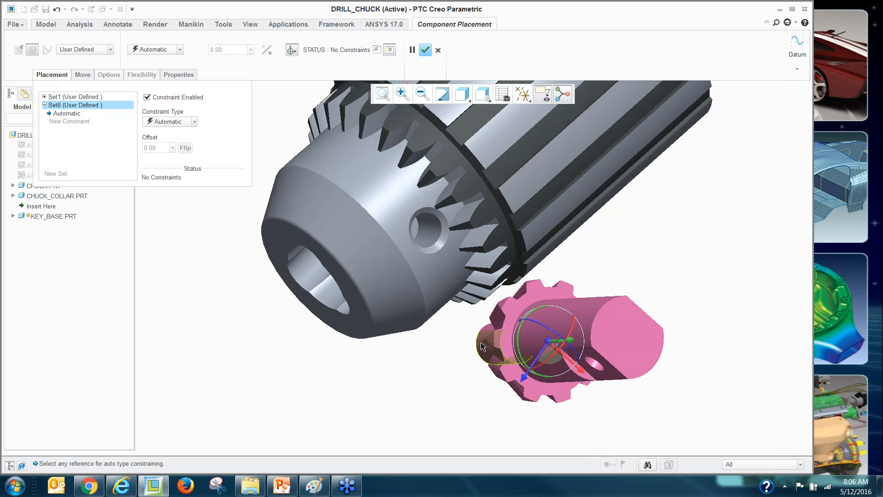
click(480, 351)
click(424, 233)
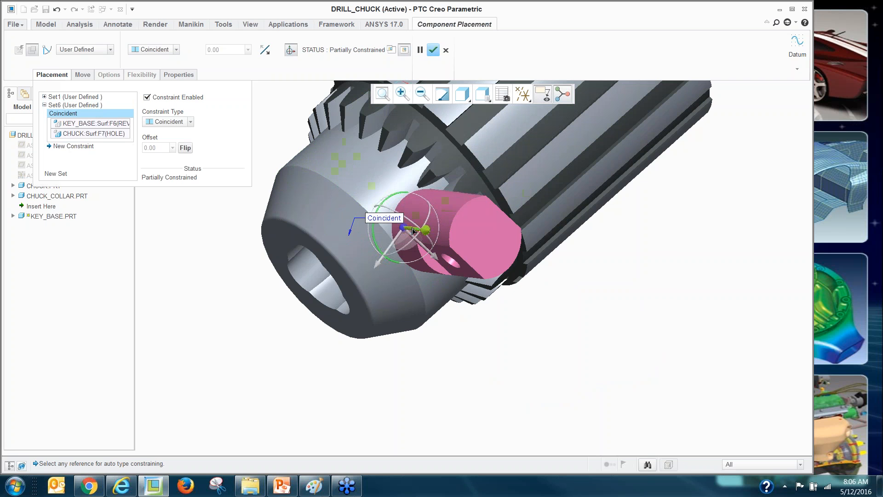
Step: Pull the key base out along the hole axis and make its tapered pilot face coincident with the hole's countersink
drag(413, 231, 776, 279)
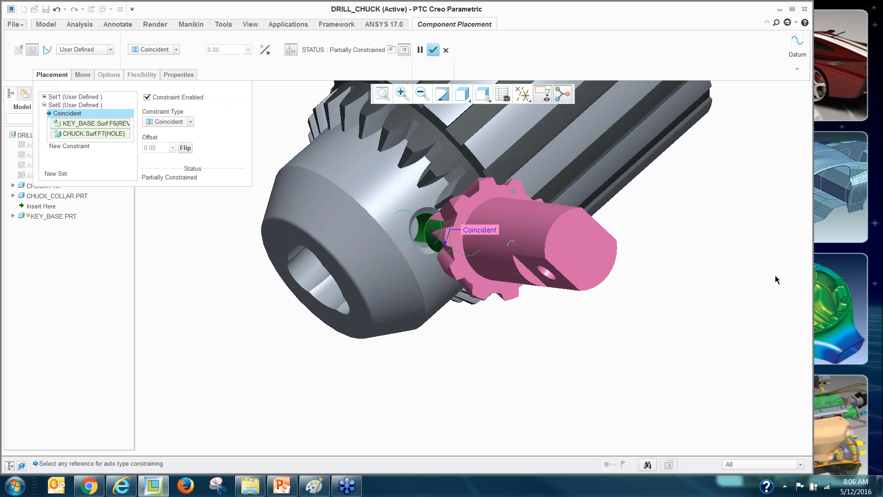
scroll(437, 221, up, 5)
click(435, 224)
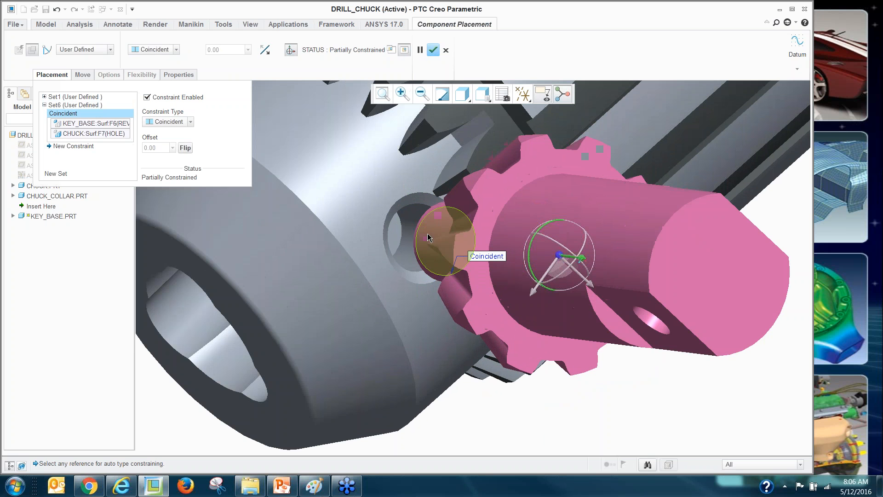
click(400, 240)
scroll(504, 314, down, 3)
scroll(504, 397, down, 4)
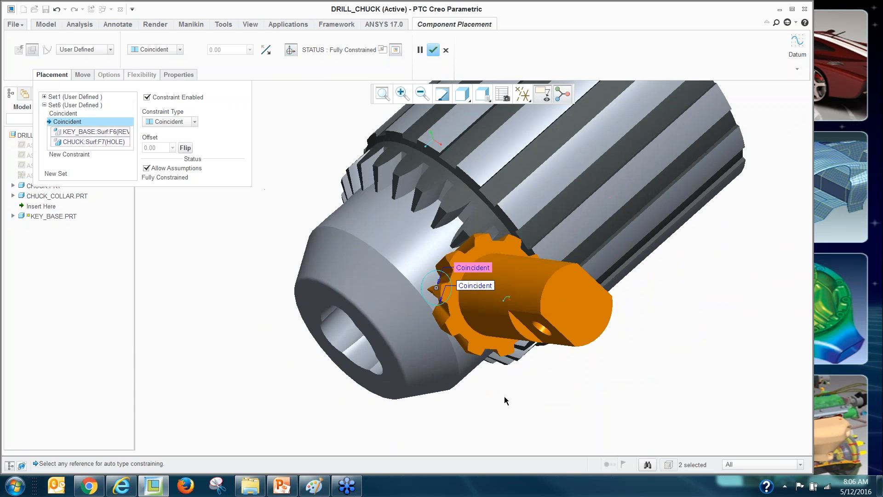
Step: Rename placement set Set1 as LEFT
click(68, 105)
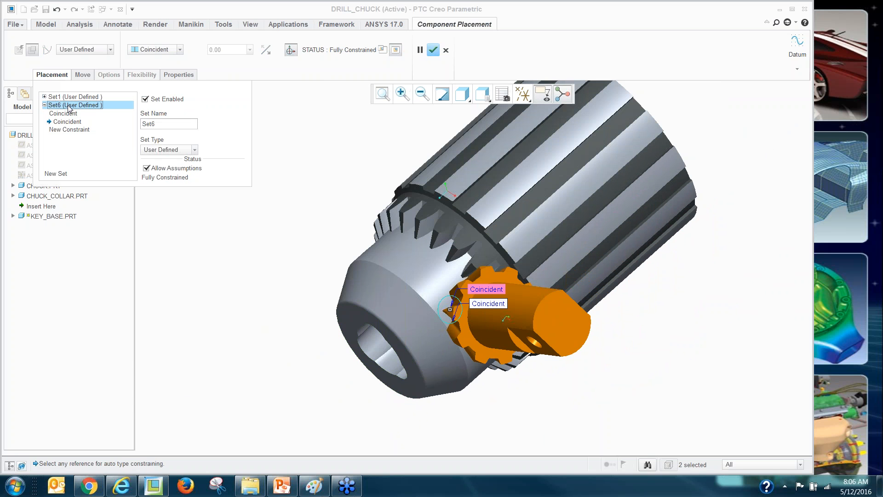
click(55, 97)
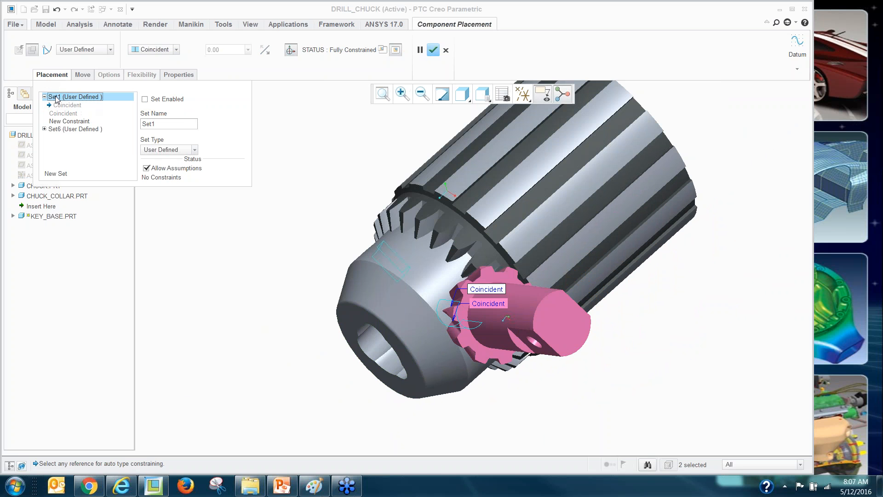
double_click(166, 125)
text(LEFT)
key(Return)
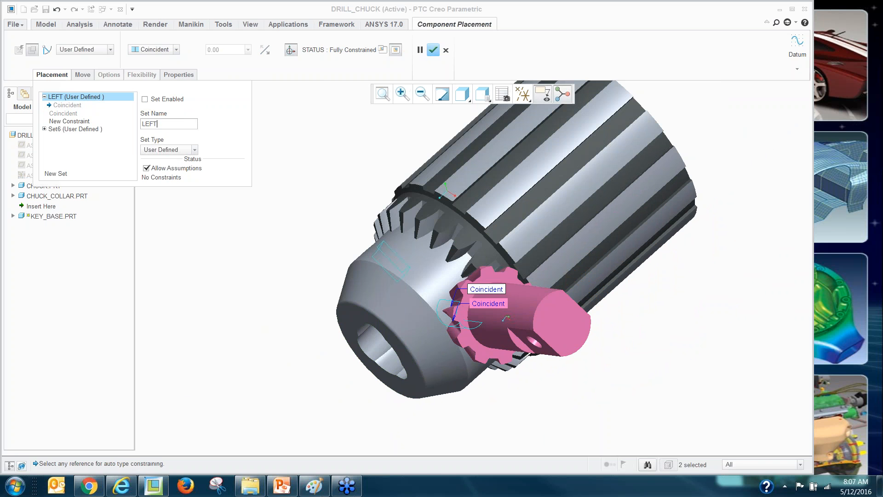
Step: Rename placement set Set6 as RIGHT
click(61, 130)
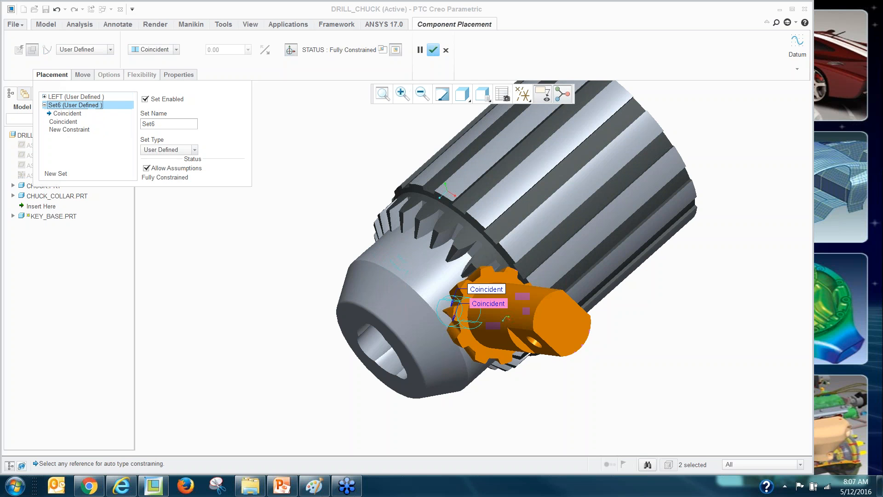
double_click(162, 124)
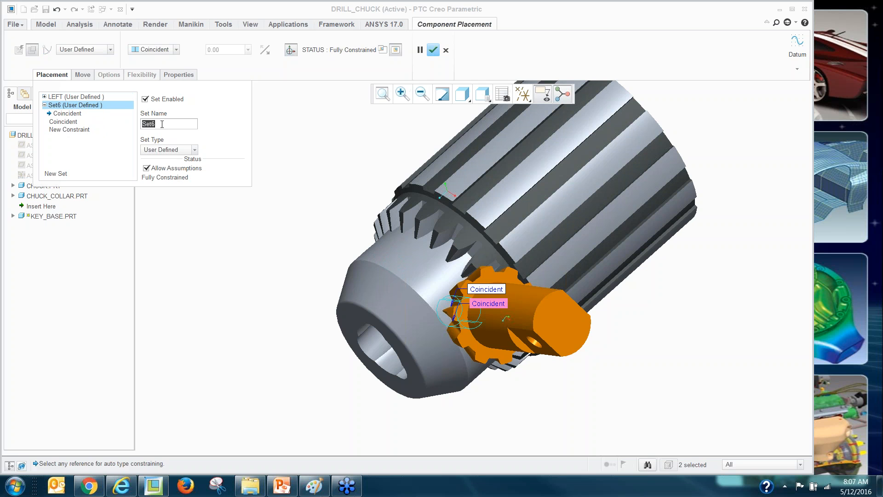
text(RIGHT)
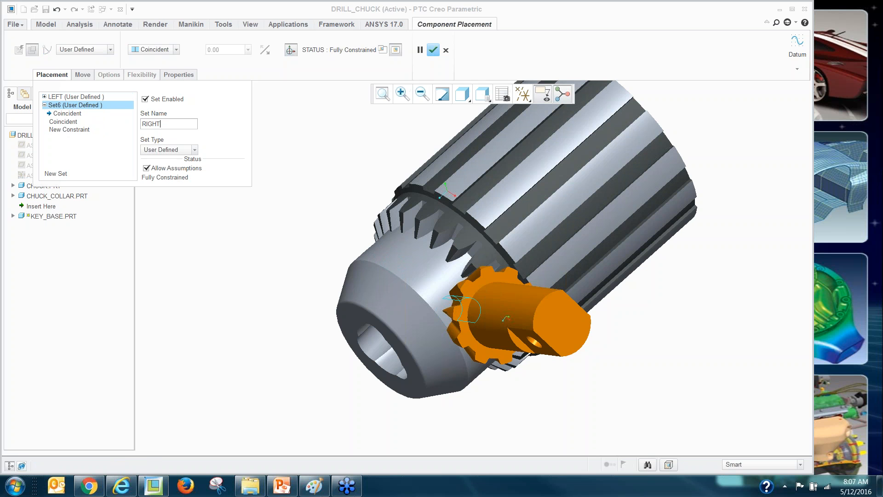
key(Return)
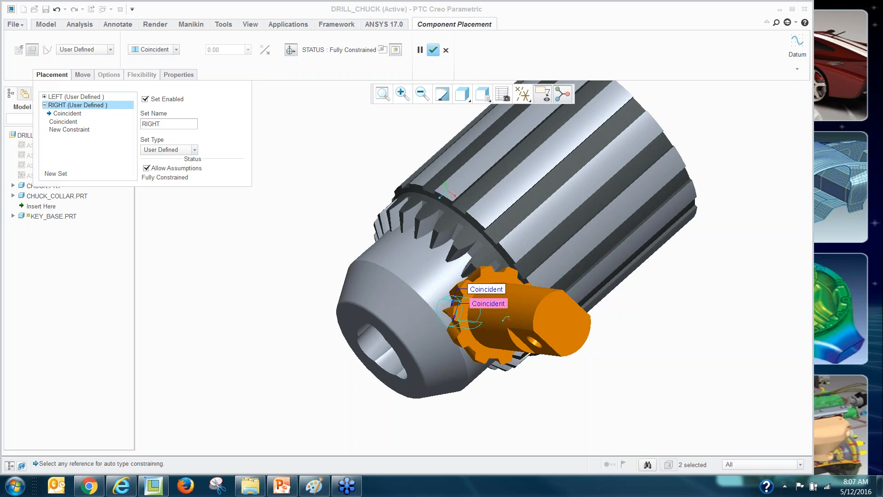
Step: Check the LEFT and RIGHT placement sets, then accept the key base's placement with RIGHT enabled
click(71, 98)
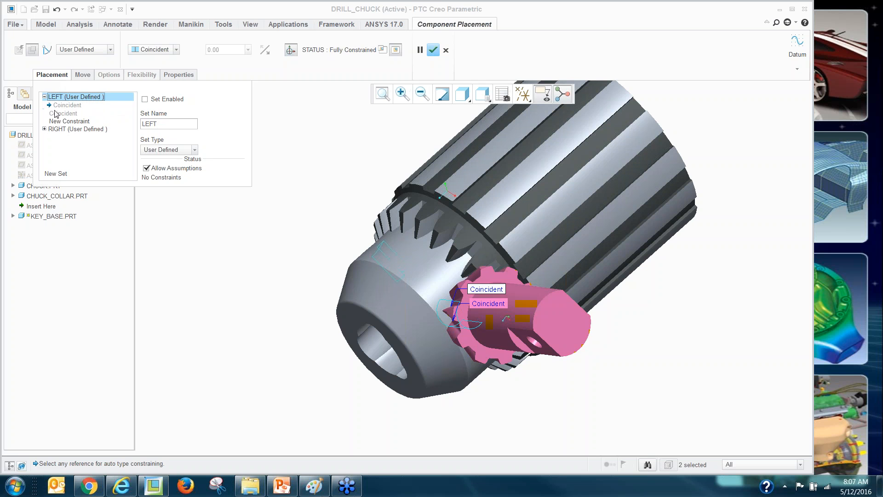
click(65, 129)
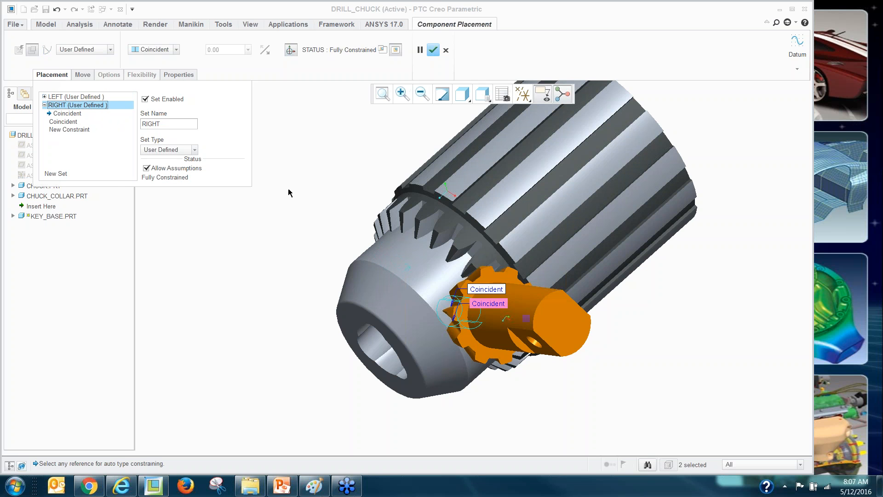
click(434, 49)
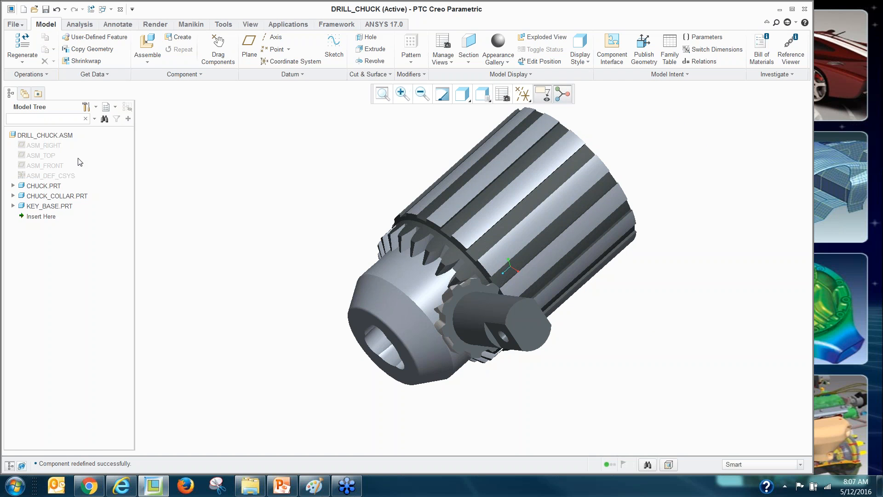
click(114, 108)
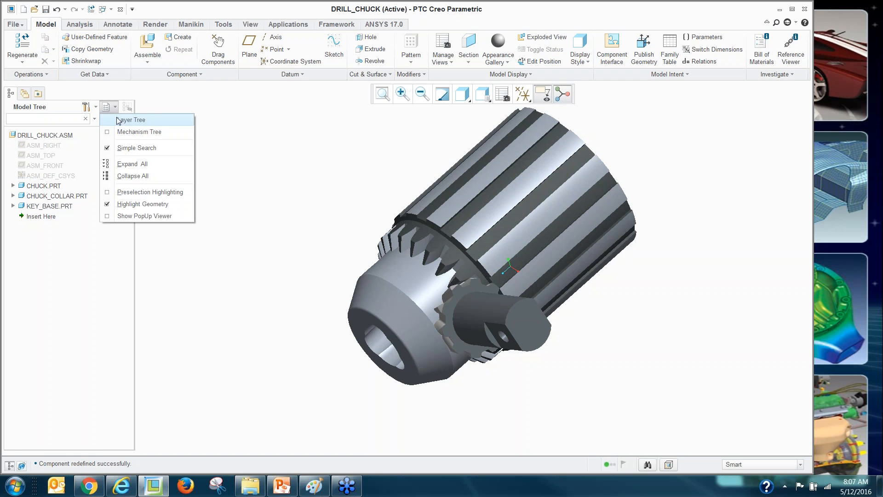
click(86, 106)
click(86, 107)
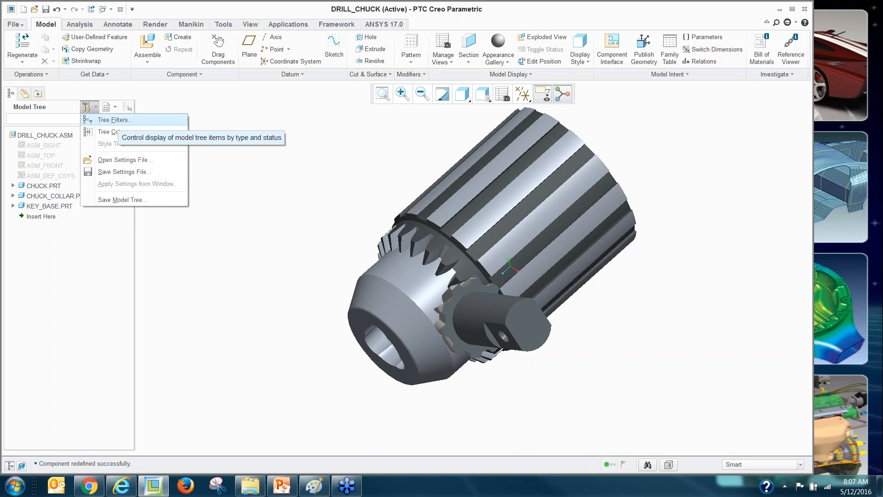
click(110, 120)
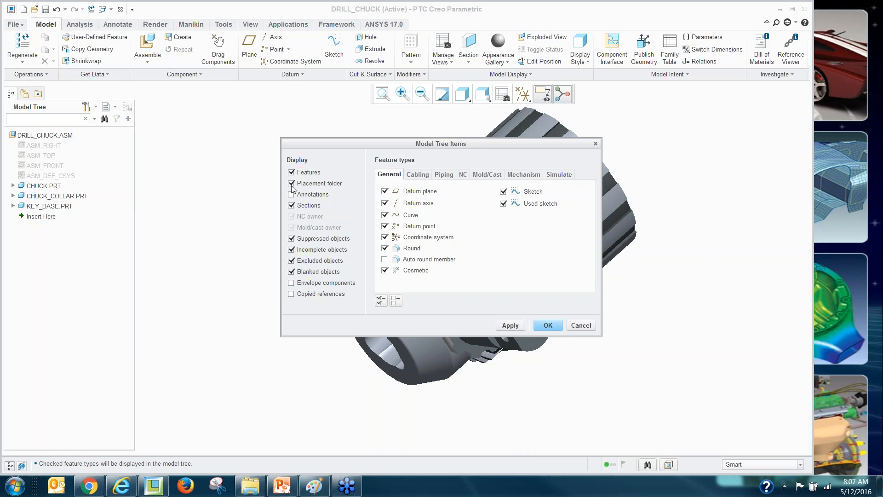
click(588, 326)
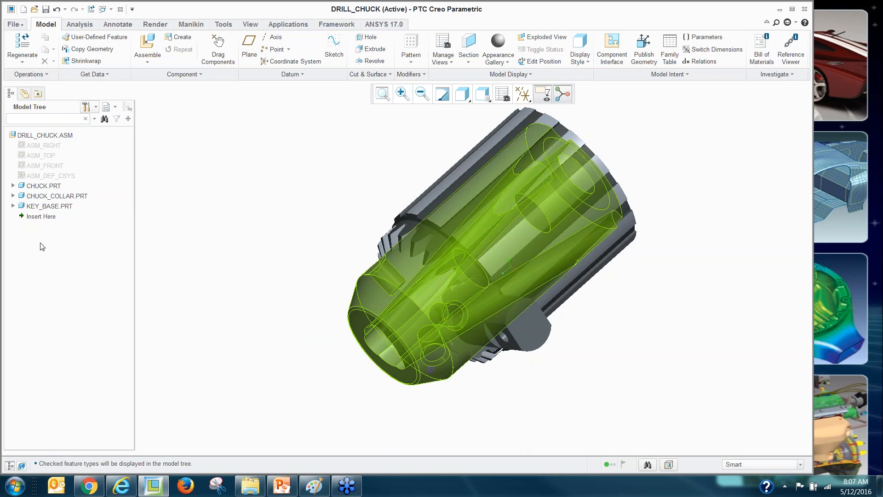
Step: Set the model tree filters to show placement folders and hide features
click(96, 107)
click(110, 119)
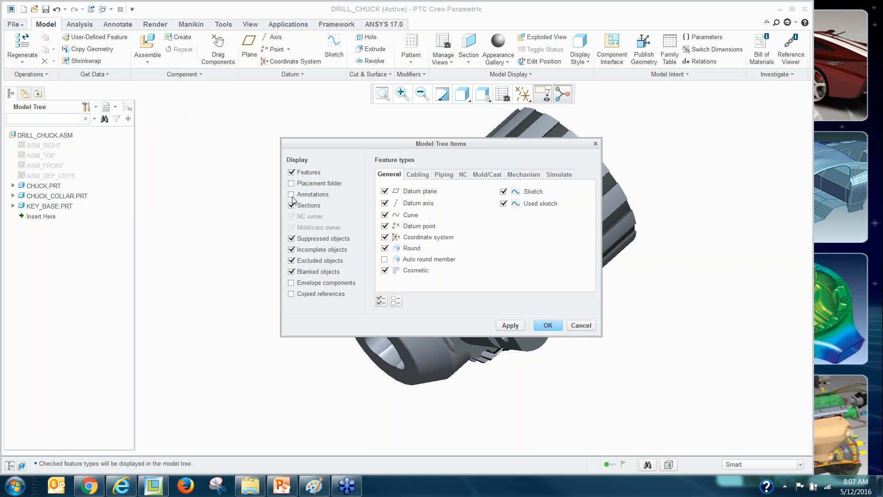
click(291, 183)
click(292, 172)
key(Return)
Step: Expand the placement folder of KEY_BASE.PRT to list its constraint sets and widen the model tree
click(13, 166)
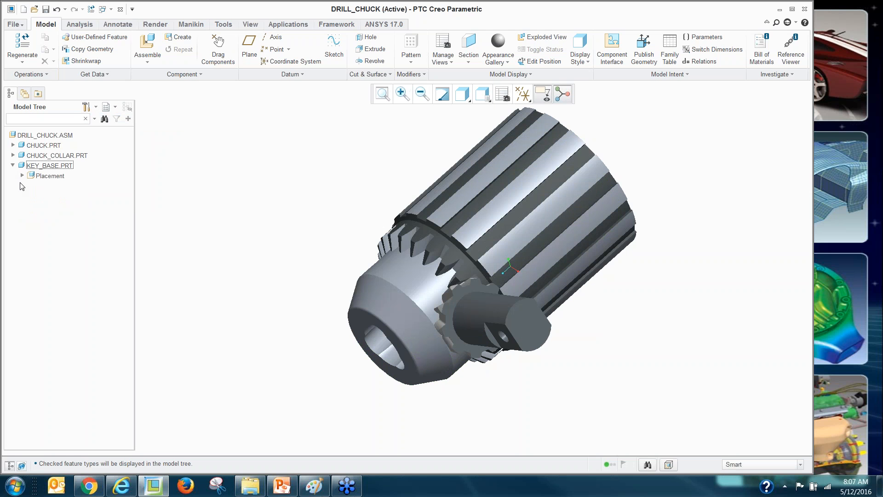
click(22, 176)
drag(137, 223, 169, 203)
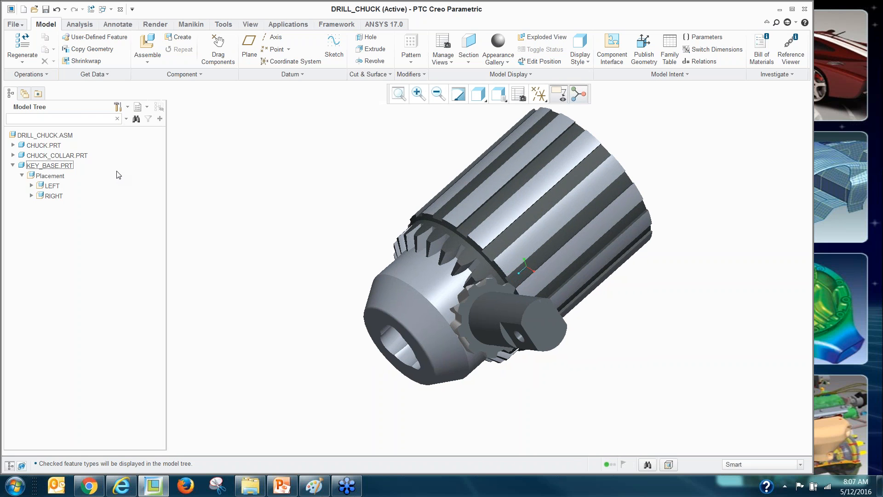
Step: Add the feature parameter PTC_CONSTRAINT_SET as a model tree column and widen it to show the full heading
click(118, 108)
click(135, 131)
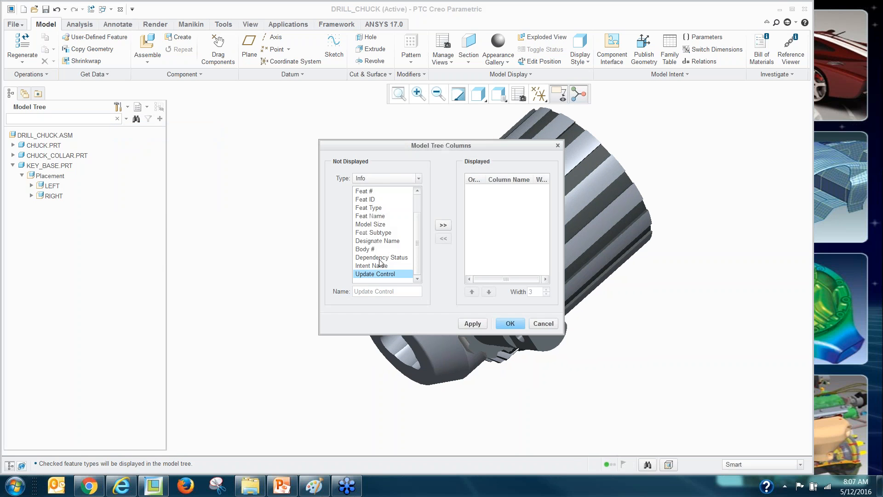
click(383, 179)
click(375, 215)
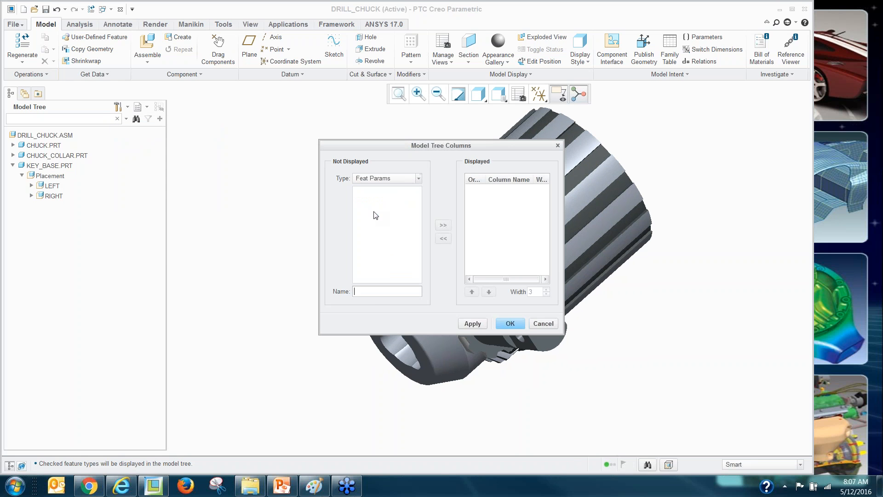
text(PTC)
text(_CONSTRAINT_TYPE)
key(Return)
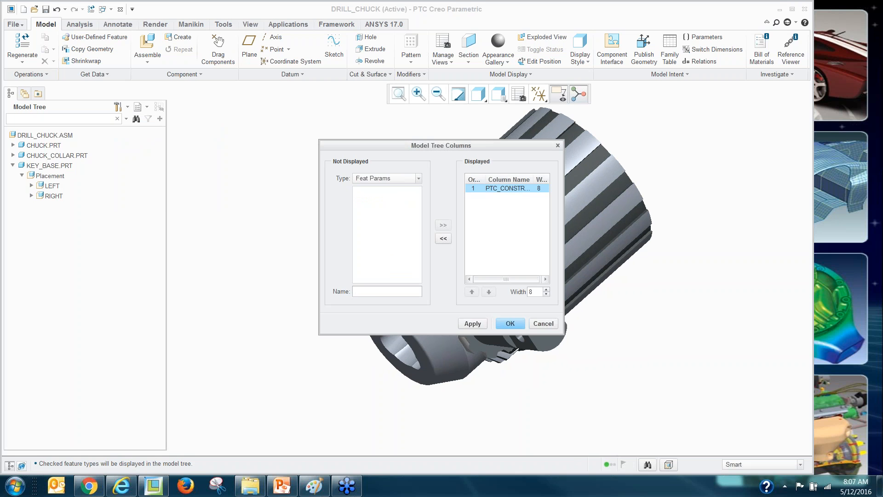
click(509, 323)
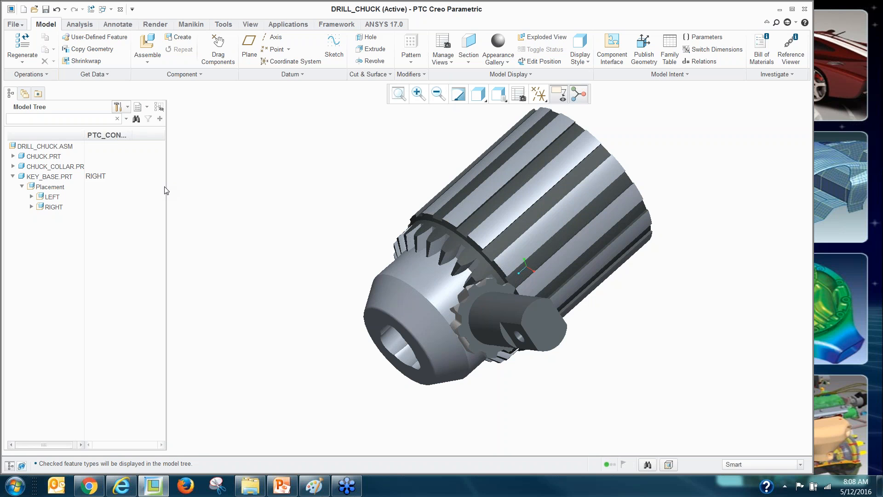
drag(167, 187, 195, 187)
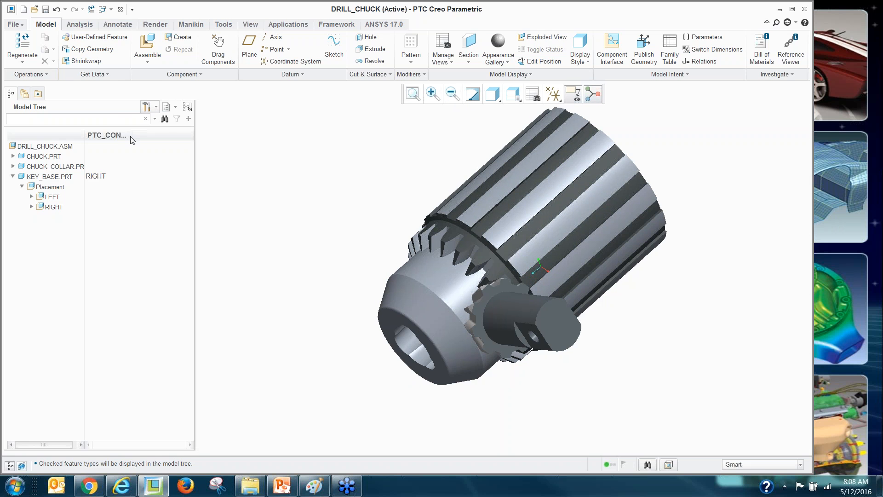
drag(133, 135, 179, 140)
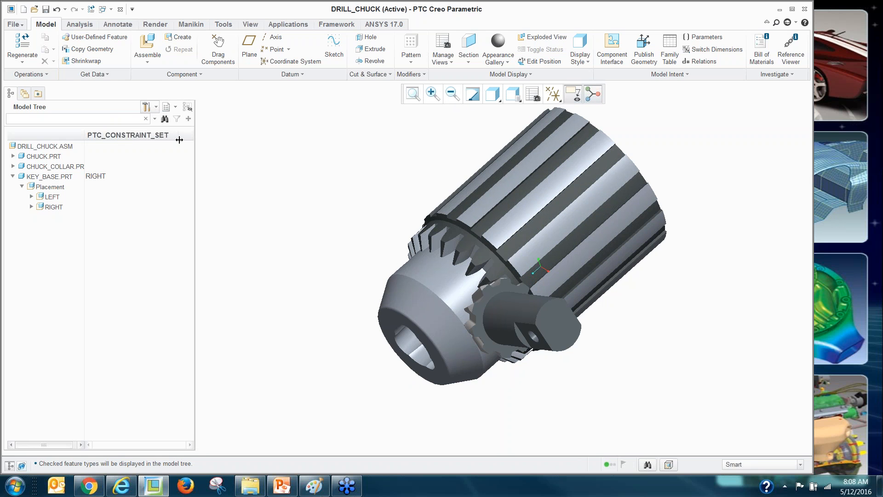
Step: Set the PTC_CONSTRAINT_SET value of KEY_BASE.PRT to LEFT
click(102, 180)
text(LEFT)
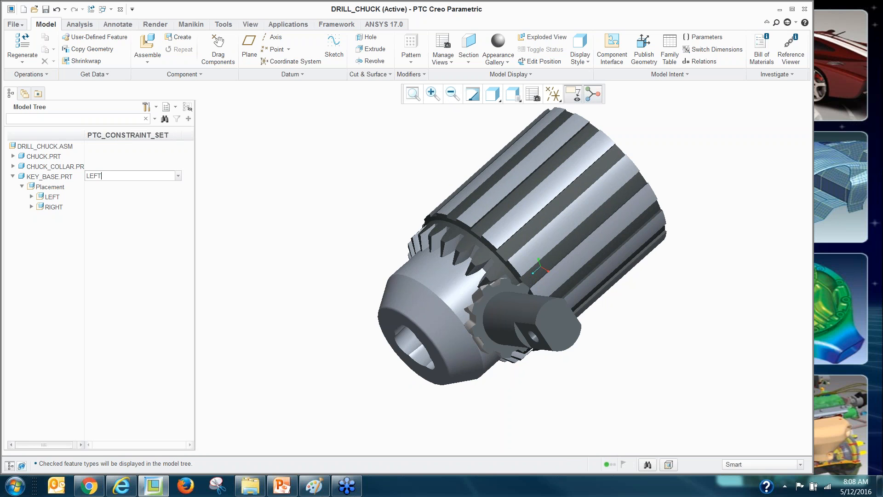
key(Return)
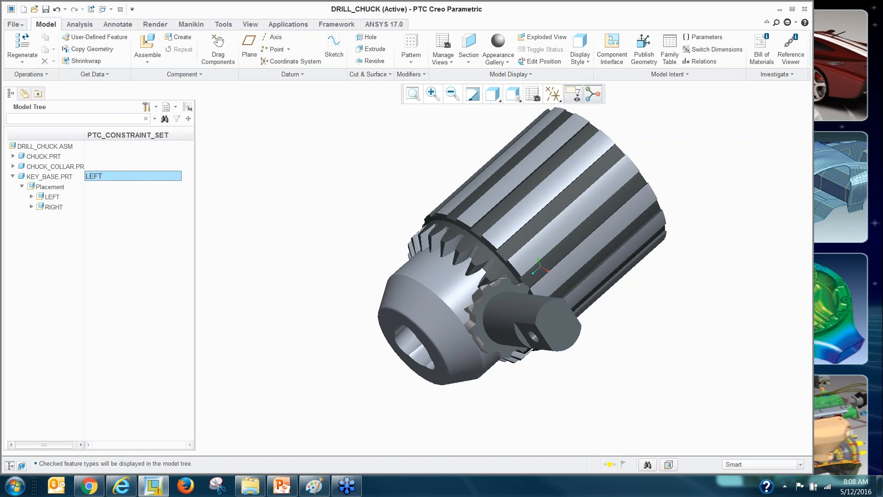
middle_drag(406, 201, 401, 263)
Step: Redefine the placement of KEY_BASE.PRT and disable its LEFT constraint set
right_click(45, 179)
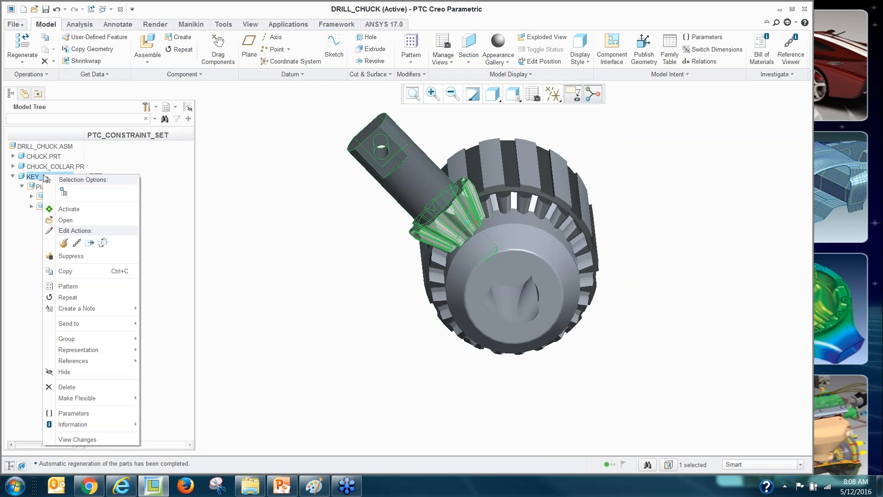
click(65, 236)
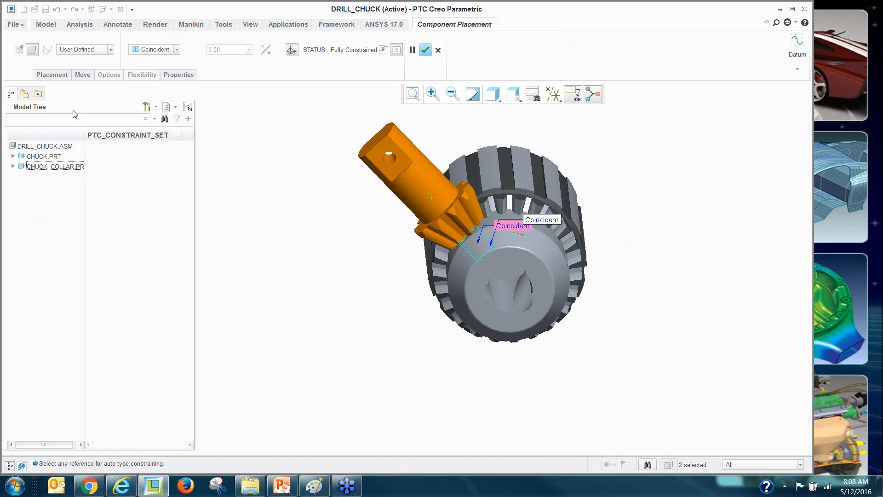
click(45, 72)
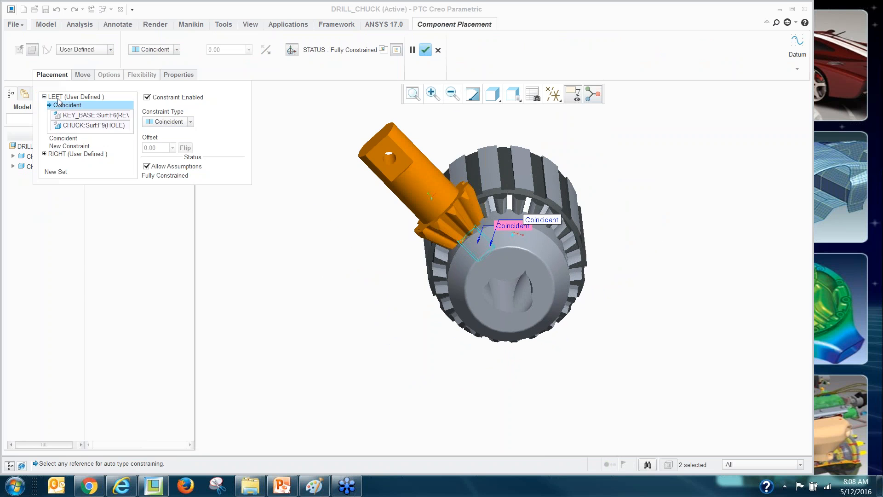
click(58, 97)
click(60, 130)
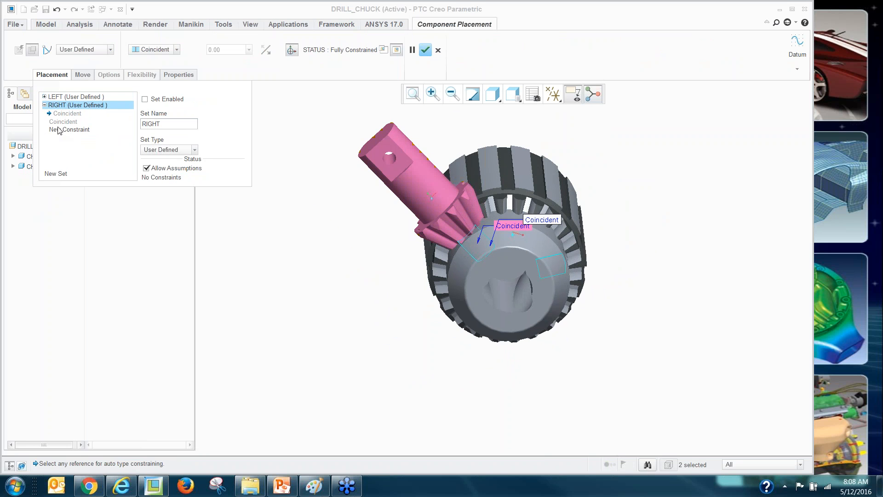
click(58, 97)
click(146, 99)
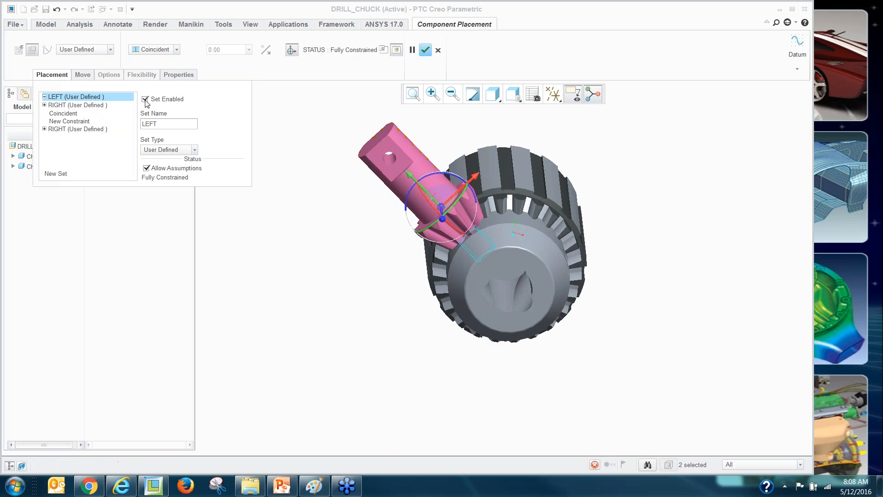
Step: Add a third constraint set to the key base's placement and name it BOTTOM
click(57, 130)
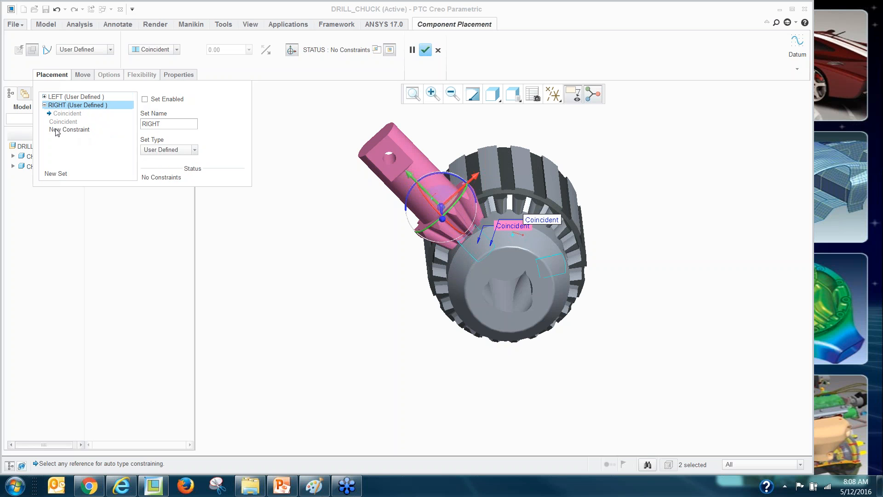
click(55, 173)
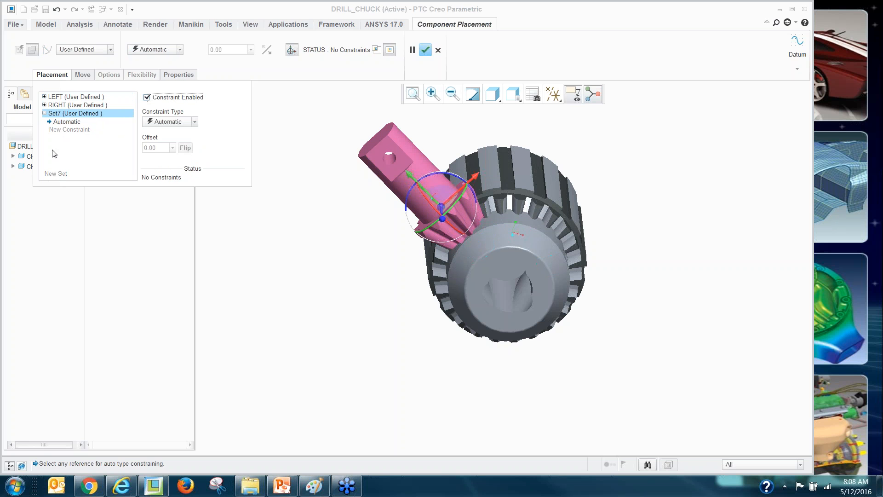
click(69, 113)
double_click(177, 125)
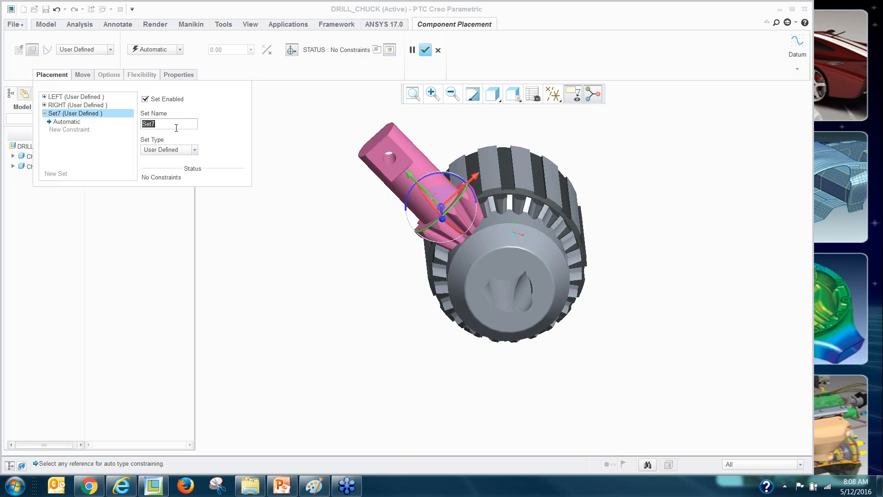
text(BOTTOM)
key(Return)
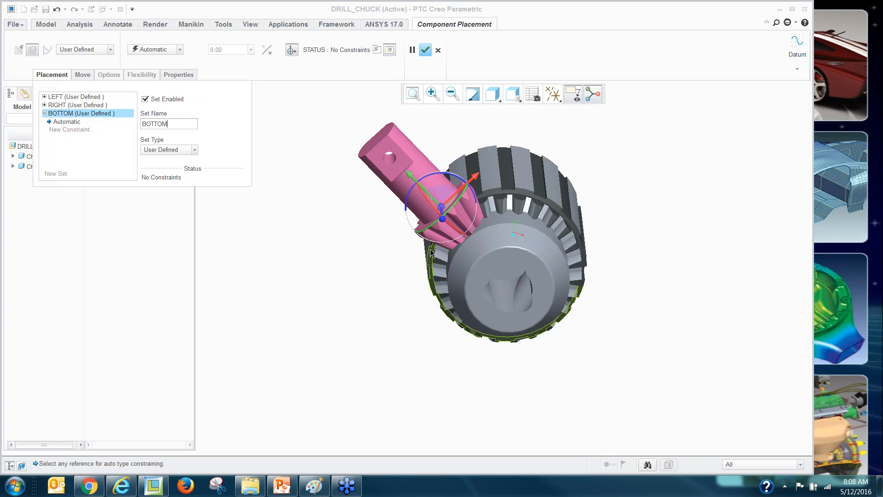
Step: Make the cylindrical surface of the key's tip coincident with the free hole in the chuck
ctrl+alt+right_drag(405, 288, 401, 371)
ctrl+alt+middle_drag(401, 371, 368, 330)
middle_drag(518, 323, 400, 229)
click(425, 229)
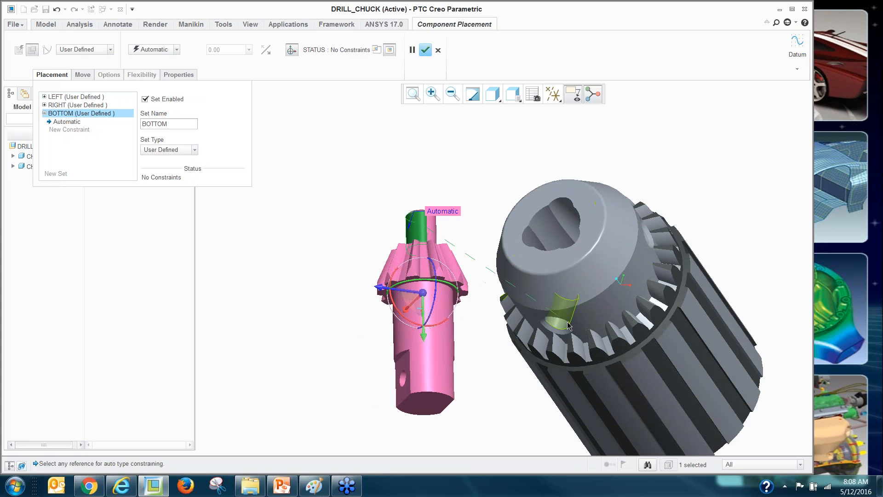
click(559, 324)
scroll(480, 256, up, 2)
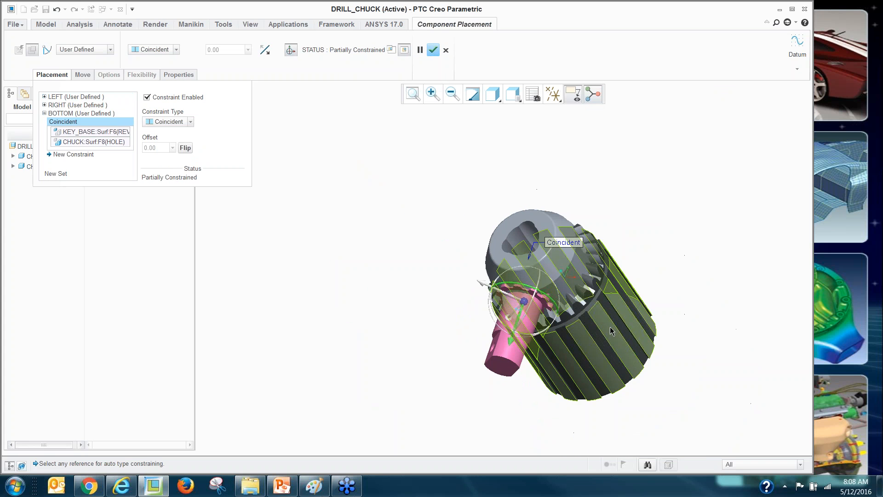
Step: Make the end of the key's tip coincident with the bottom of the same chuck hole and accept the placement
ctrl+alt+right_drag(553, 312, 524, 396)
scroll(519, 338, down, 5)
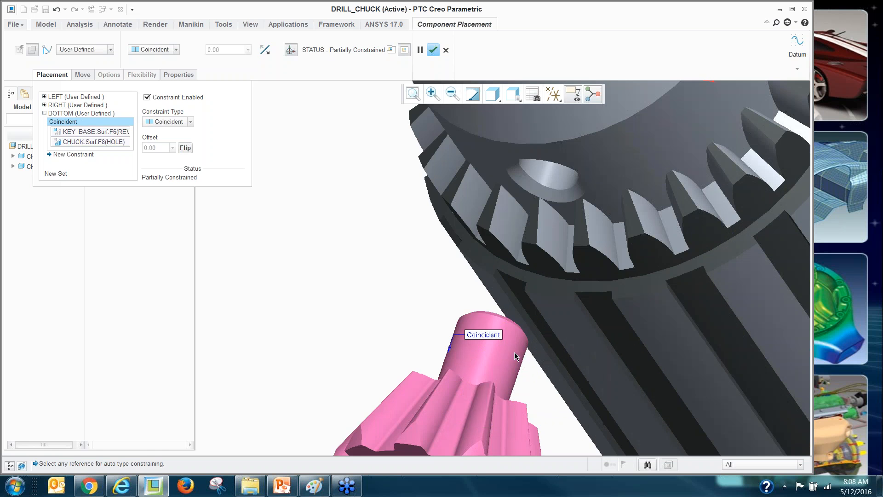
click(504, 335)
scroll(537, 216, up, 2)
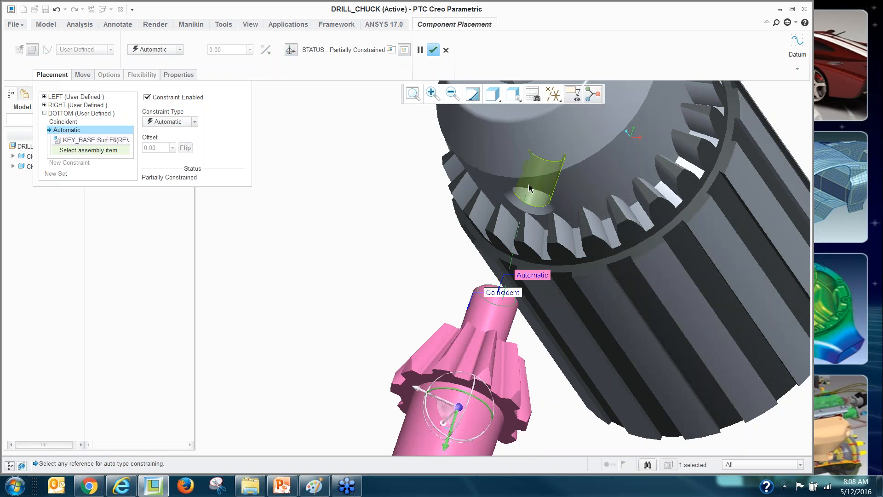
click(546, 150)
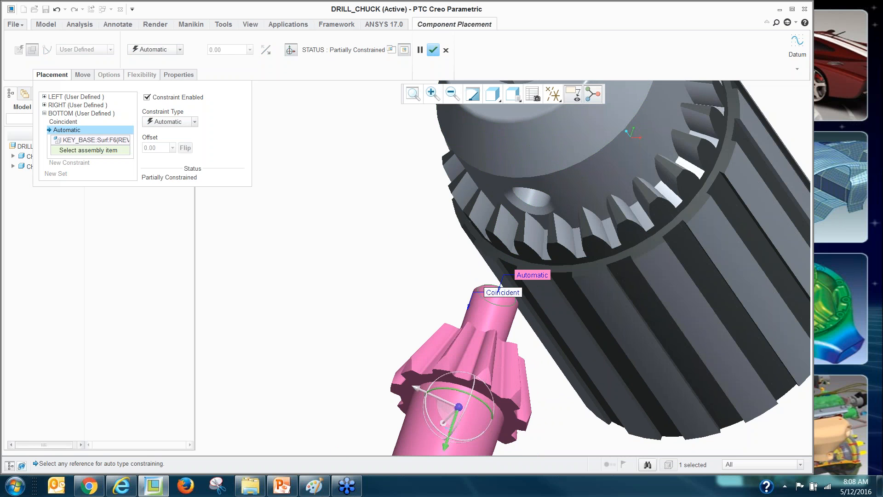
scroll(426, 222, up, 3)
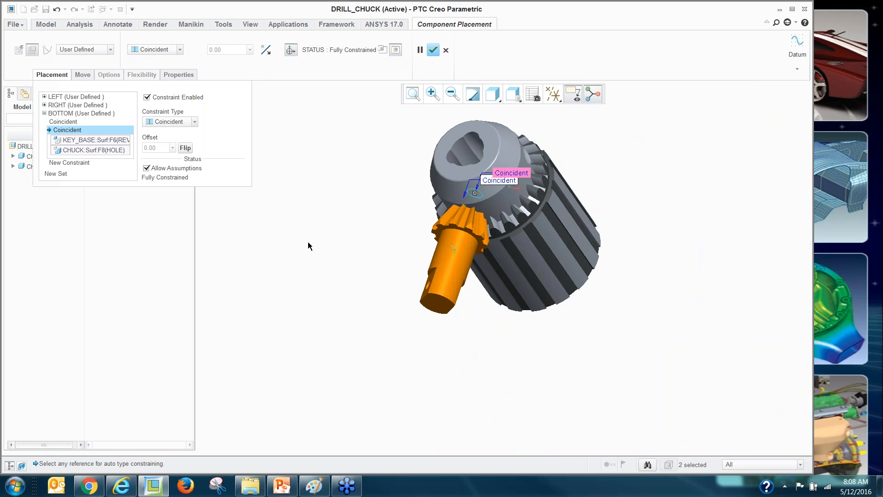
click(433, 50)
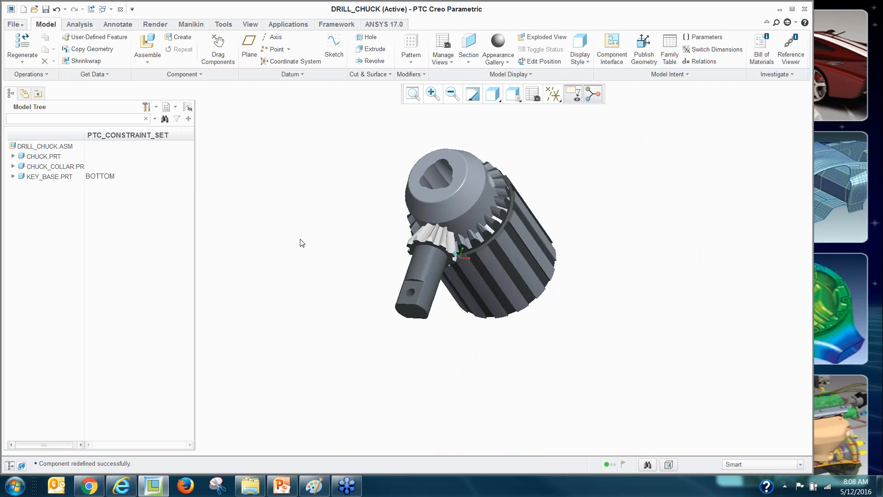
Step: Switch the PTC_CONSTRAINT_SET value of KEY_BASE.PRT from the model tree to LEFT
middle_drag(317, 258, 337, 281)
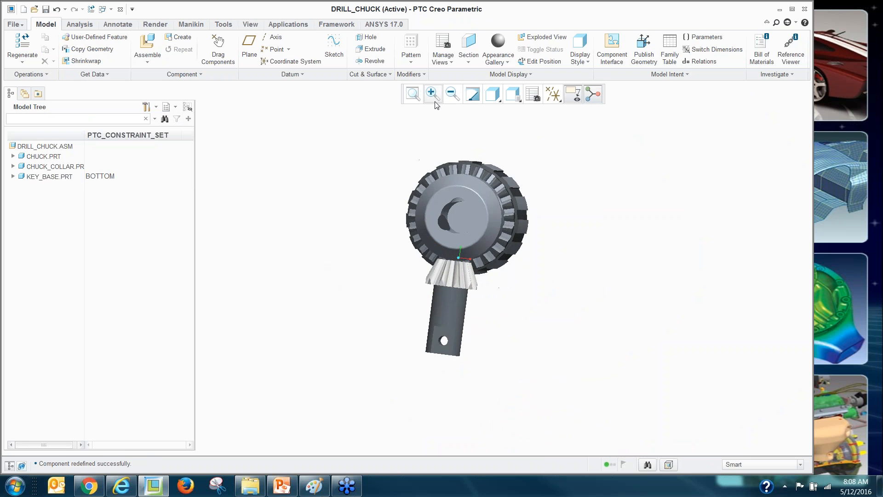
click(433, 93)
click(94, 179)
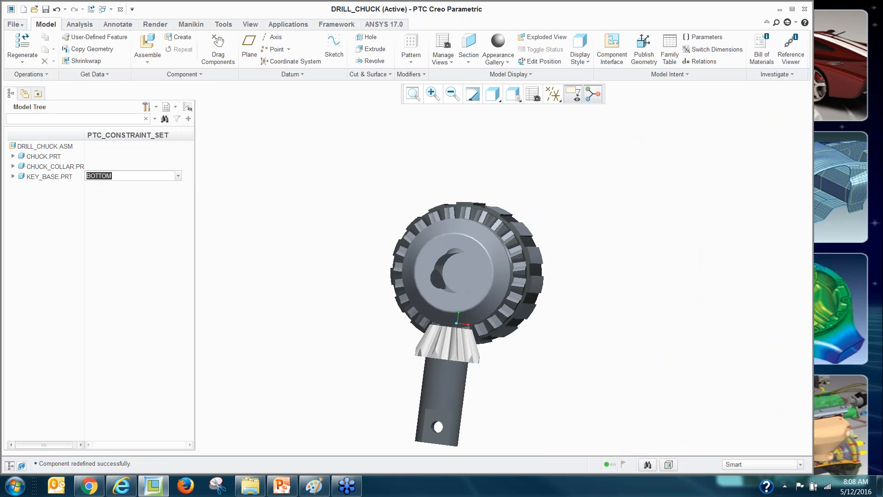
text(LEFT)
key(Return)
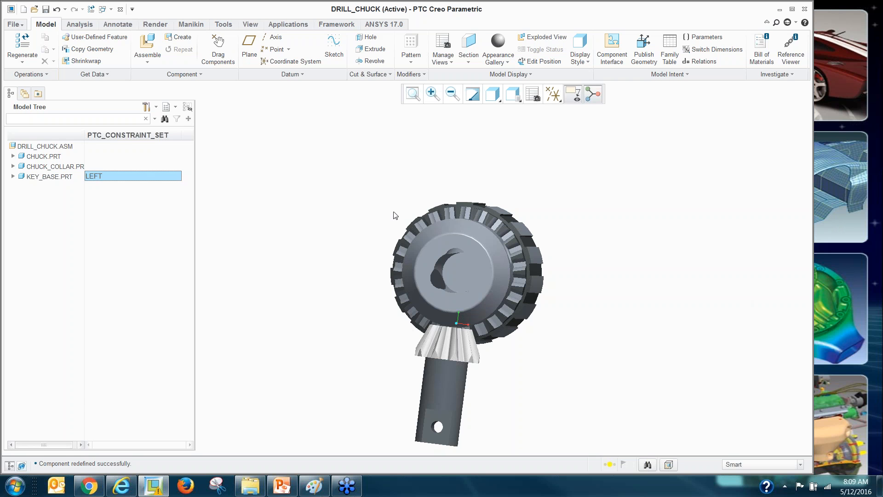
Step: Set the PTC_CONSTRAINT_SET value of KEY_BASE.PRT to RIGHT and expand its placement folder to list the constraint sets
click(111, 176)
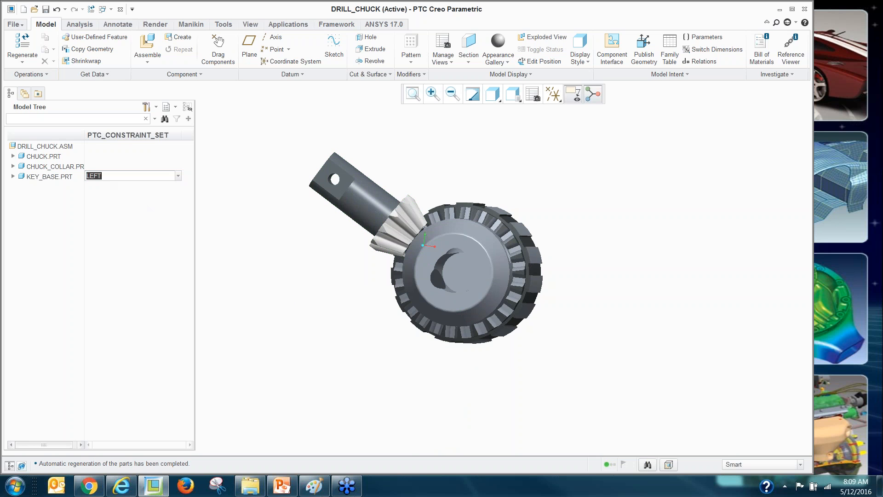
text(RIGHT)
key(Return)
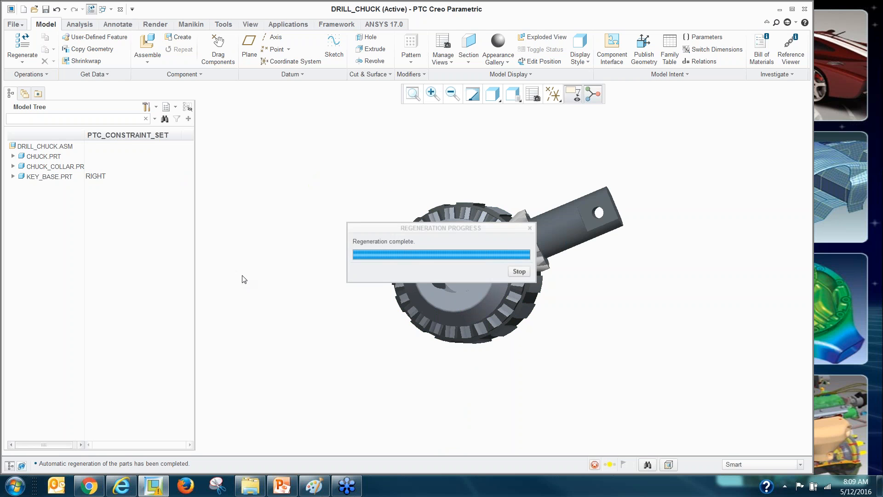
click(13, 177)
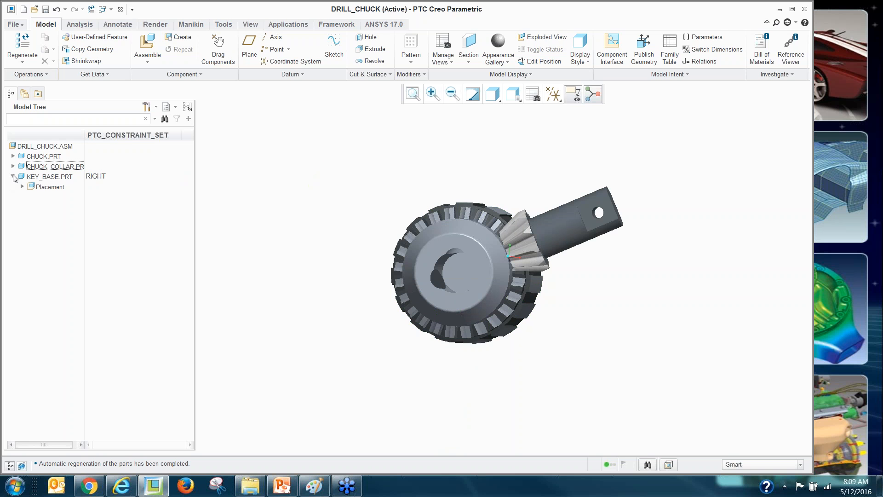
click(22, 186)
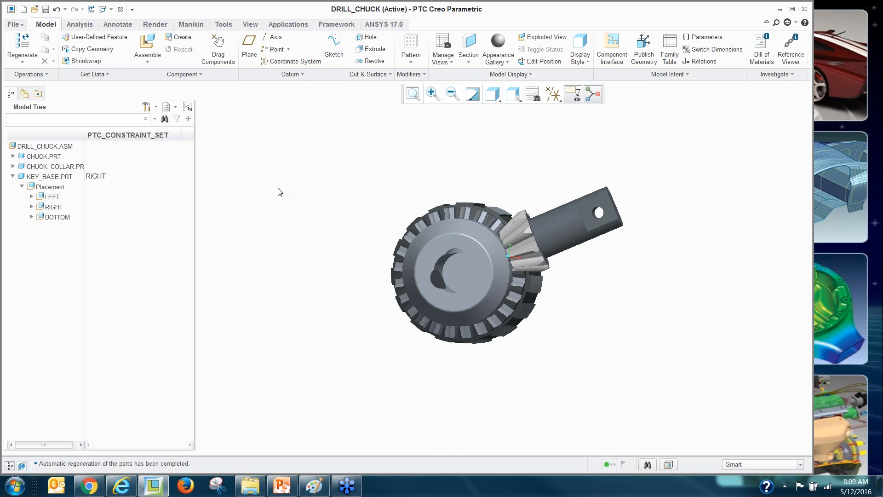
Step: Switch to PowerPoint, resume the slide show from the current slide and advance to the General Best Practices while Constraining slide
click(278, 486)
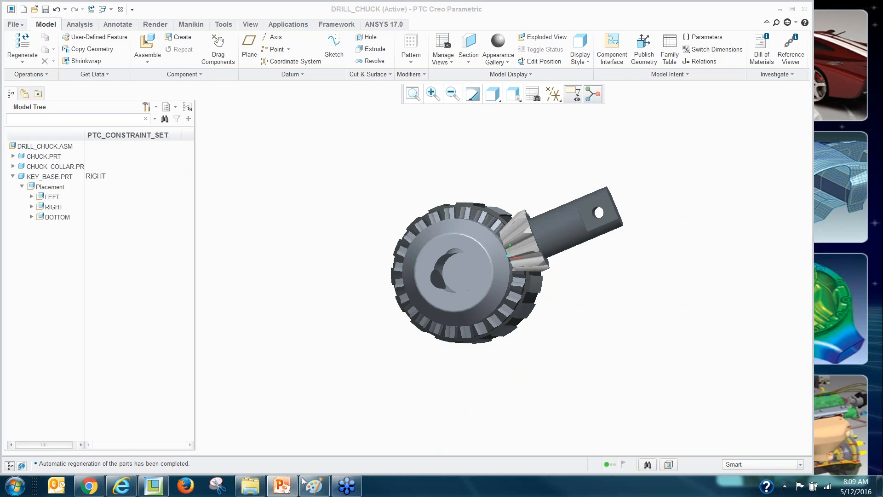
click(280, 489)
click(279, 489)
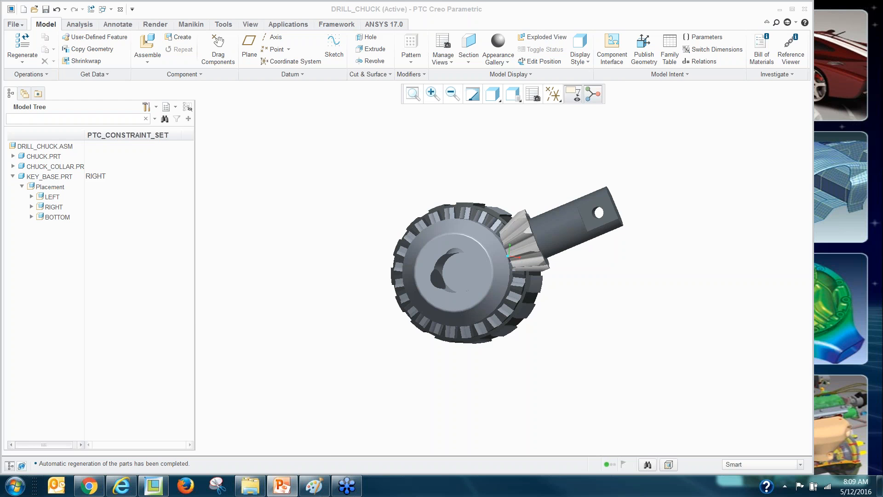
key(shift+F5)
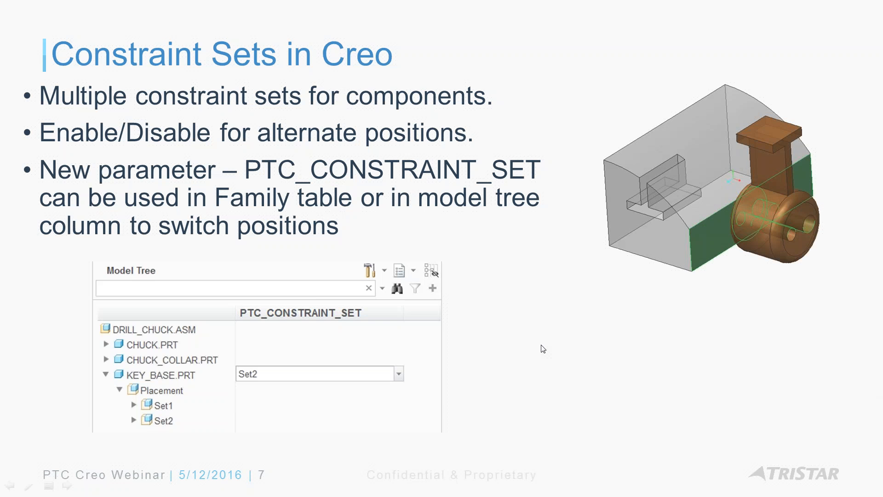
key(Right)
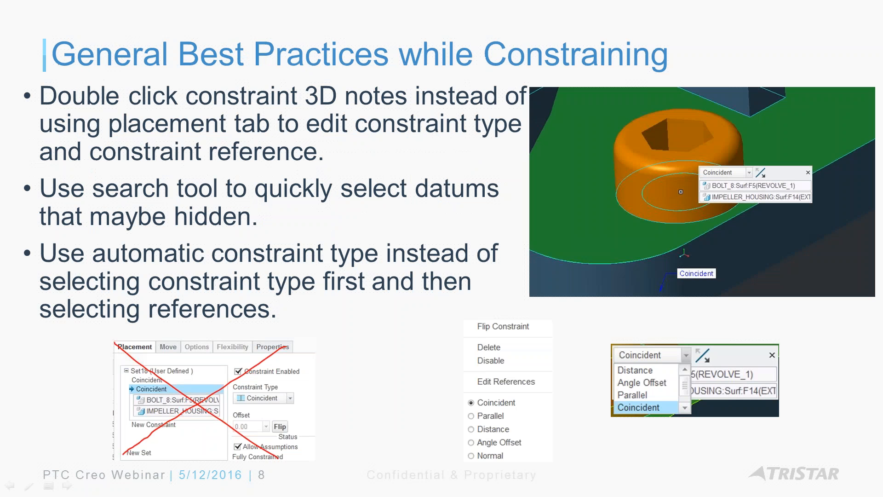
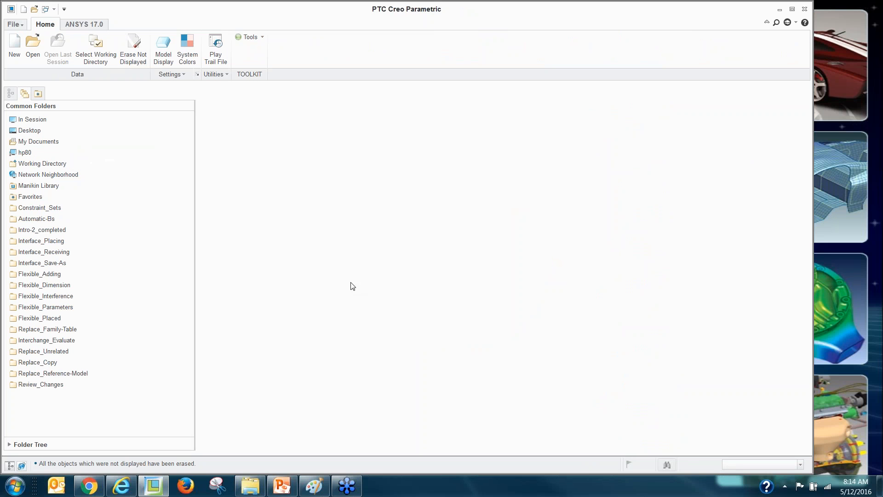
Step: Browse to the Automatic-Bs folder in Creo Parametric and create a new design assembly named asm0001 with the default template
click(41, 219)
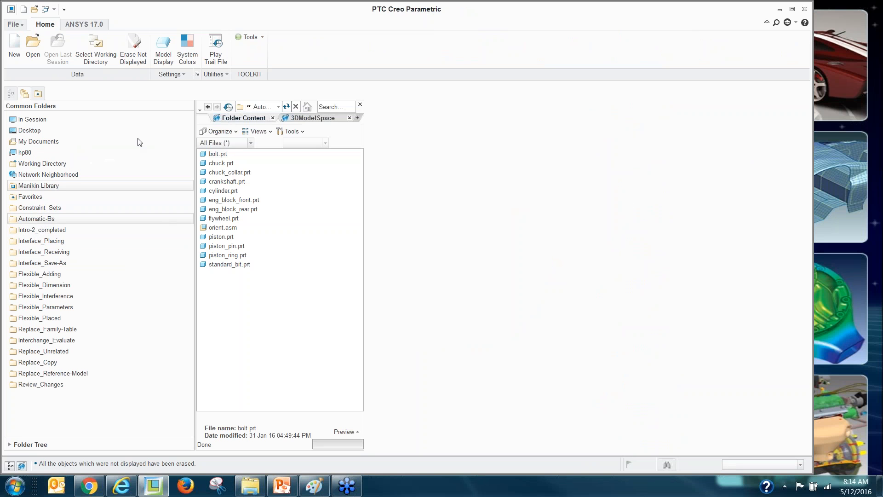
click(14, 46)
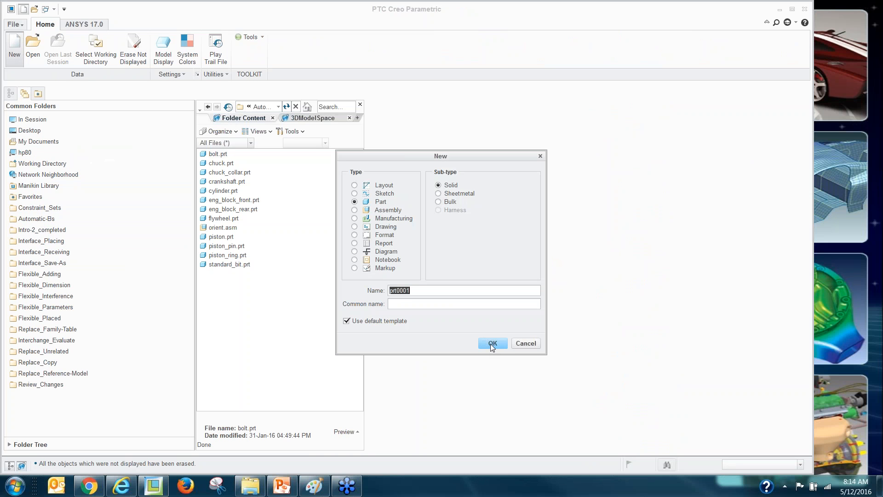
click(377, 210)
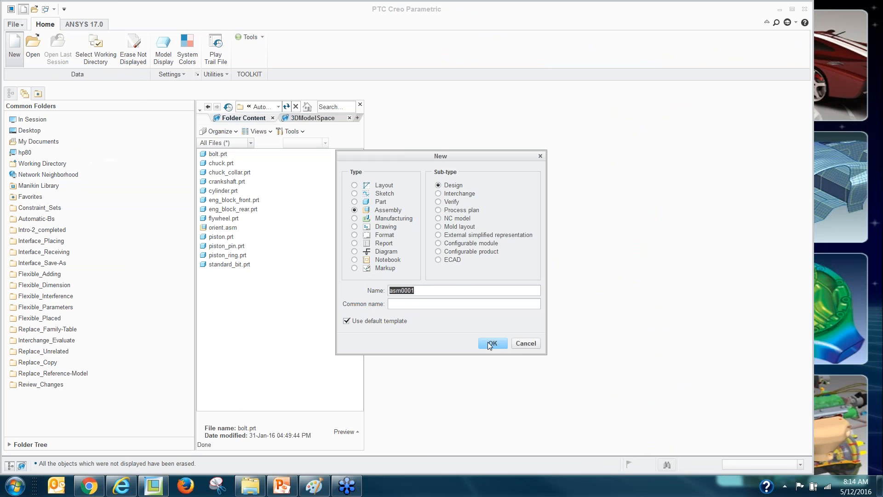
click(492, 343)
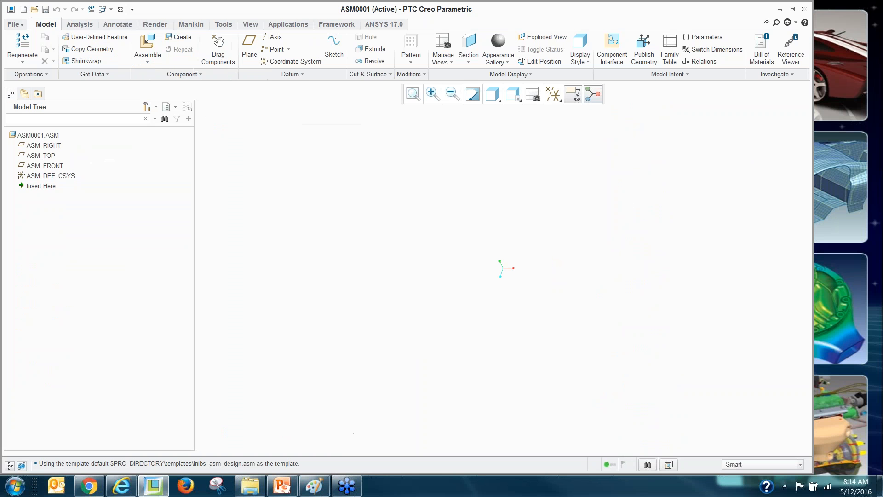
Step: Assemble eng_block_rear.prt from the Automatic-Bs folder, placing it with a Default constraint
click(147, 46)
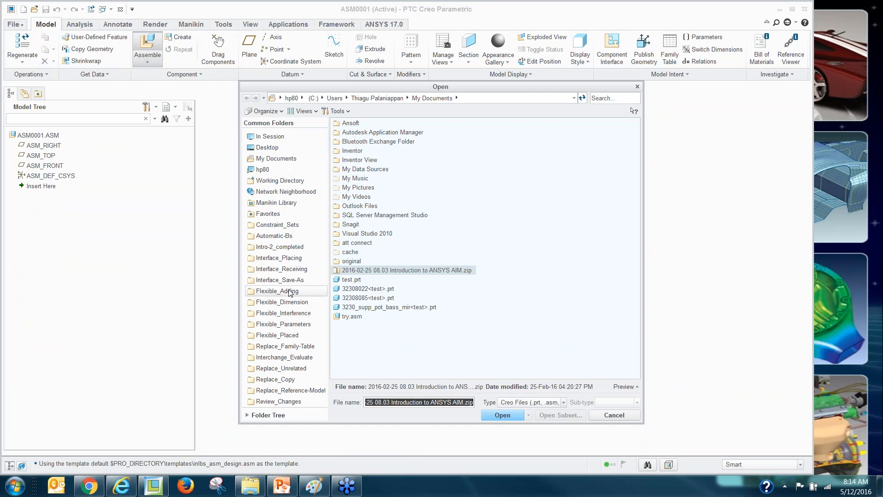
click(289, 237)
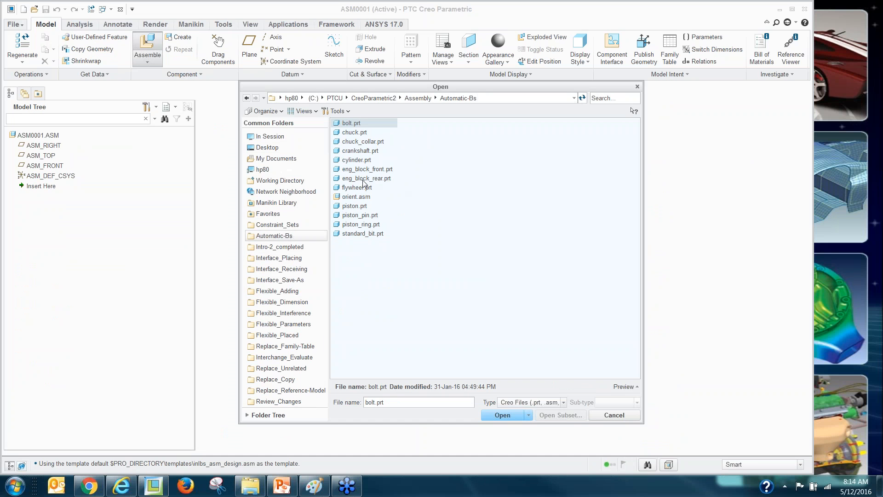
double_click(359, 179)
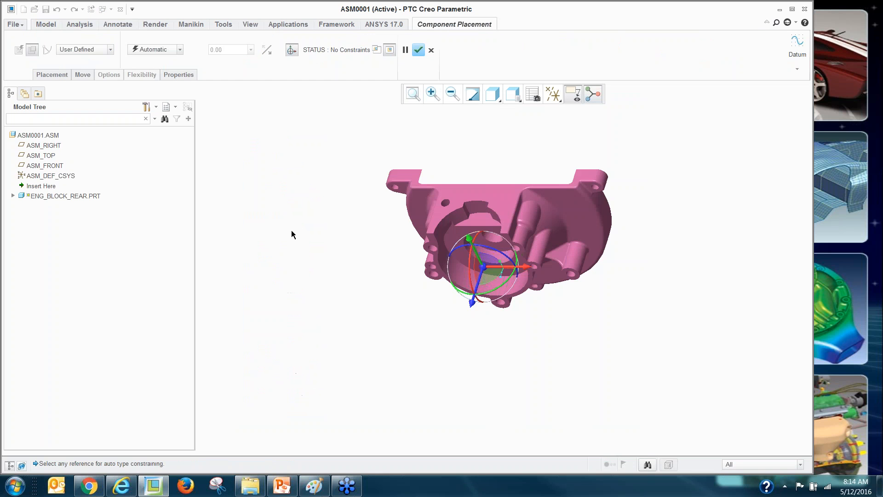
right_click(291, 235)
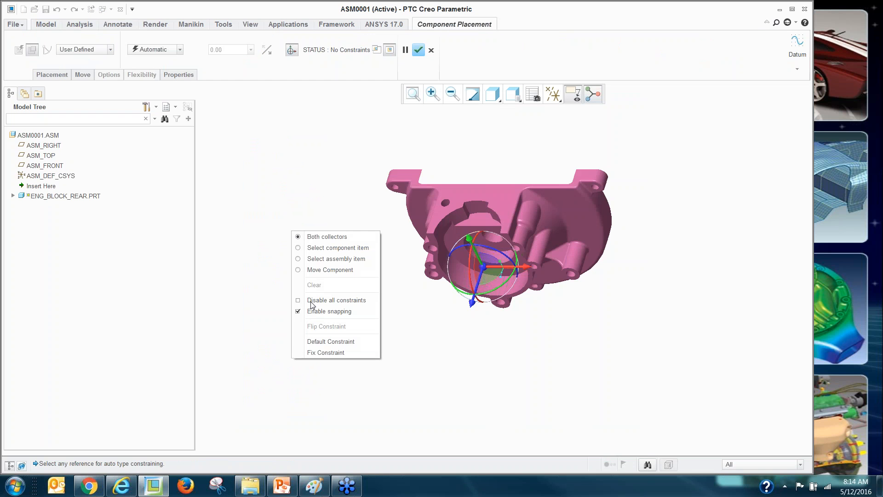
click(320, 343)
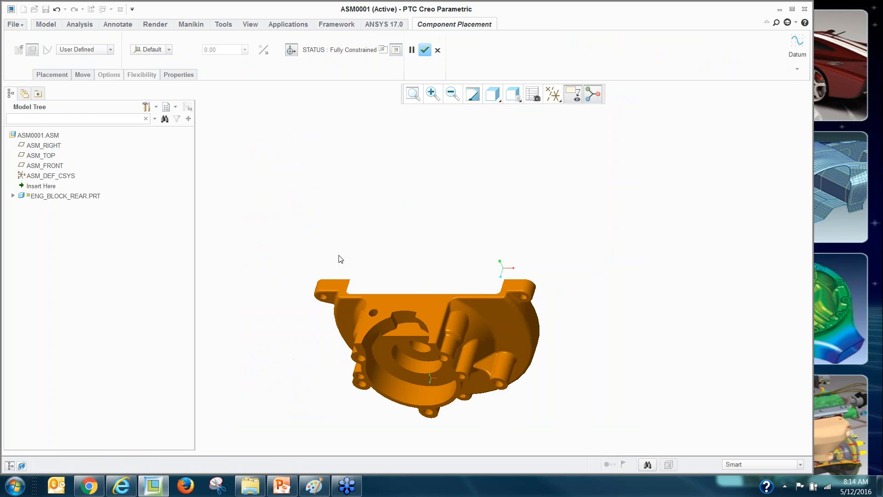
middle_click(328, 223)
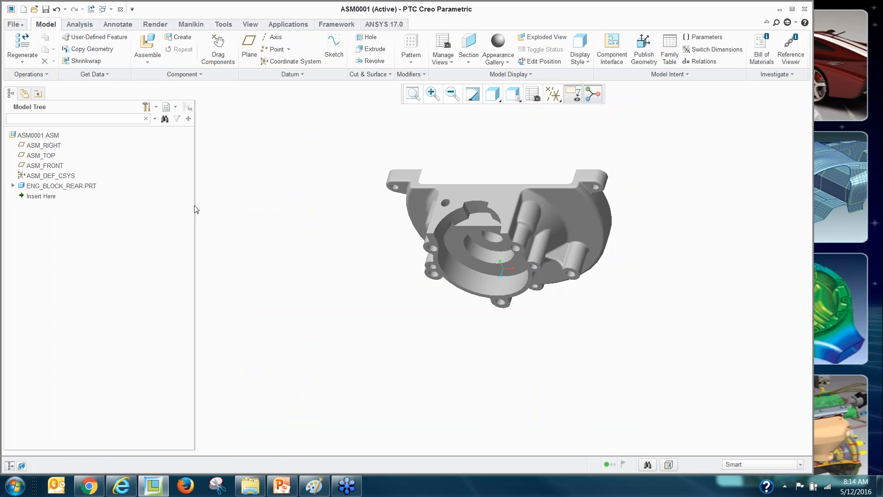
Step: Narrow the navigator, browse to the Automatic-Bs folder and bring eng_block_front.prt into the assembly window for placement
drag(196, 210, 118, 209)
click(24, 94)
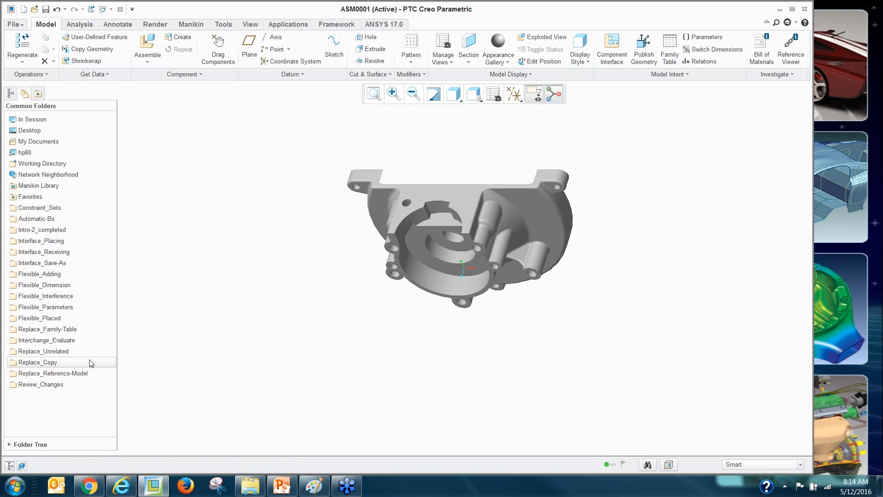
click(36, 219)
click(160, 200)
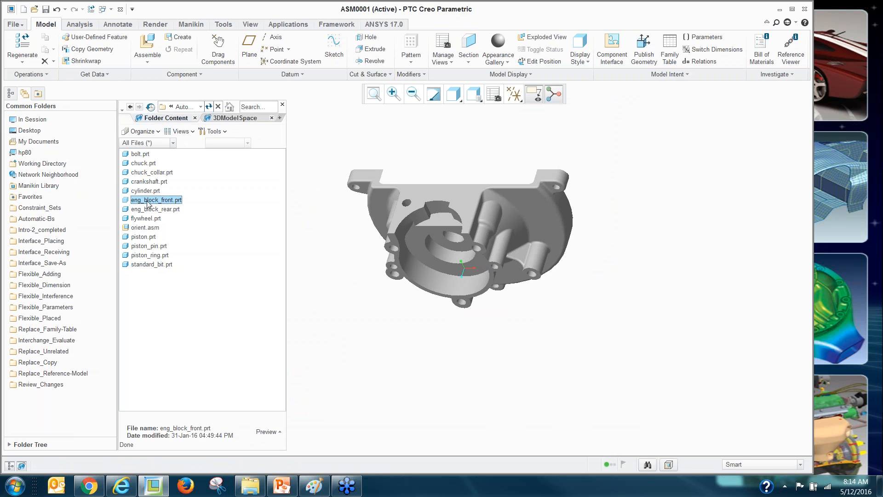
drag(144, 200, 364, 301)
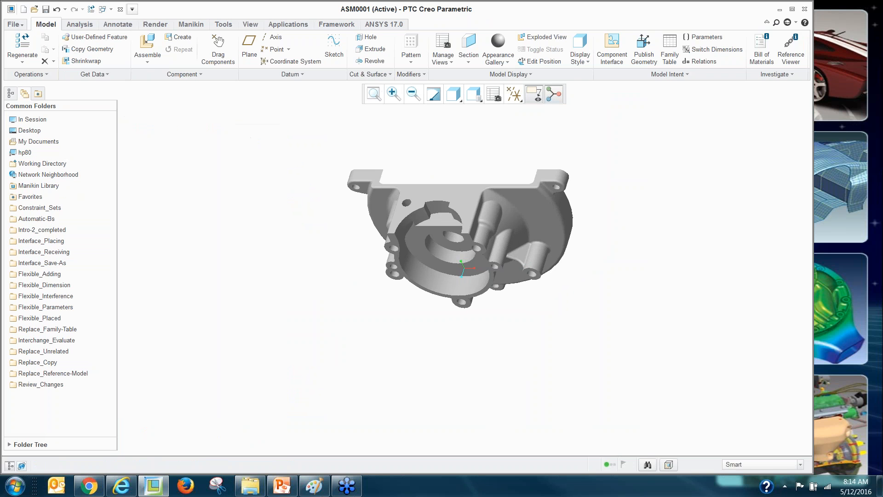
scroll(506, 272, down, 2)
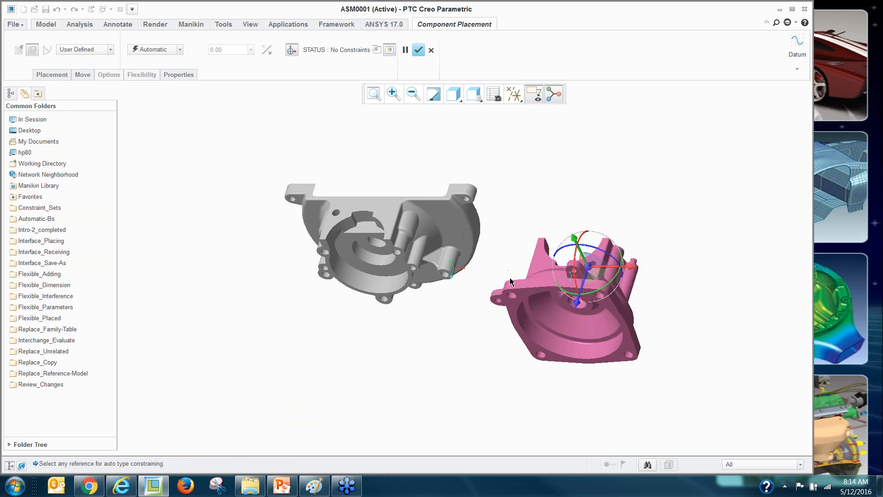
Step: Move the front block near the rear block and make its peg Coincident with the matching rear block hole
click(369, 274)
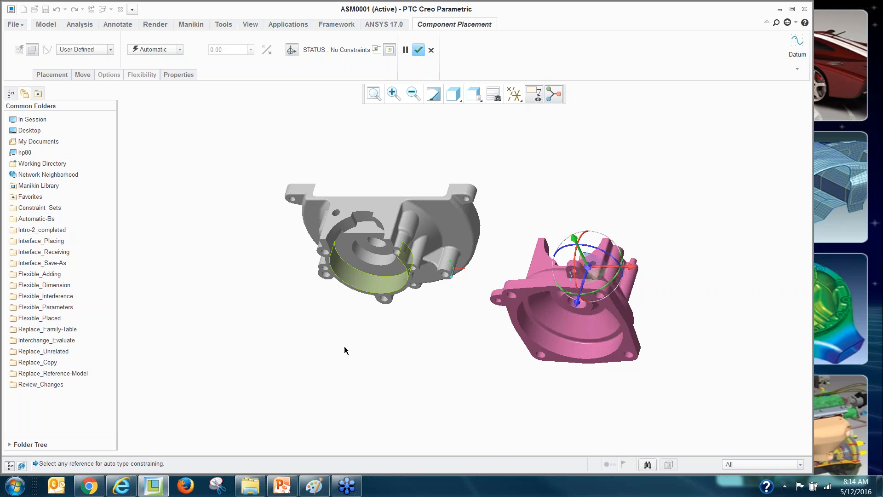
ctrl+alt+right_drag(585, 302, 361, 319)
scroll(346, 295, up, 4)
scroll(474, 281, down, 1)
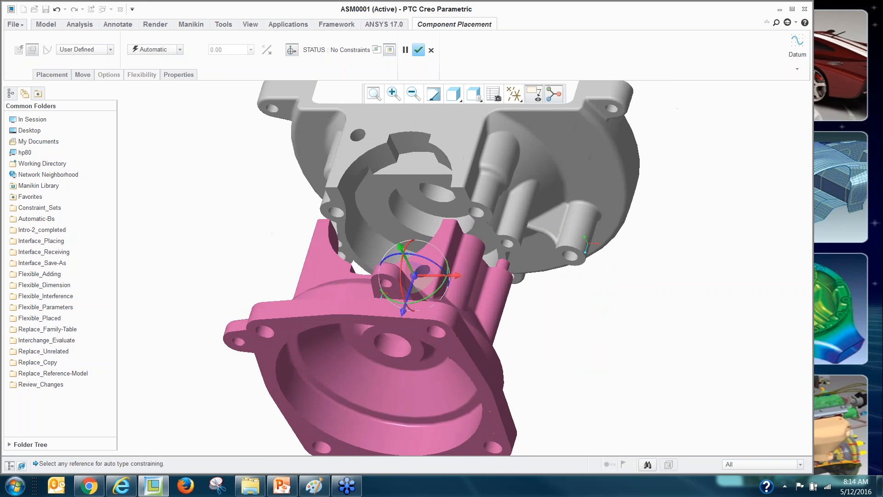
scroll(525, 264, up, 3)
click(491, 264)
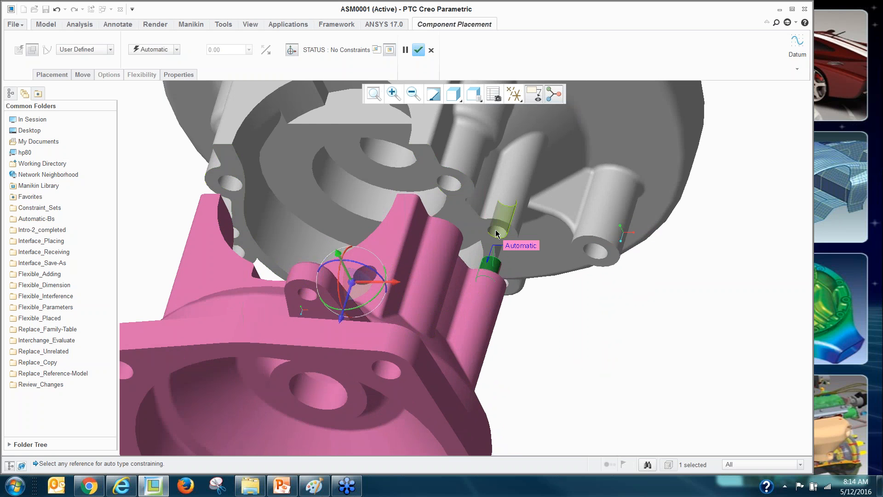
click(496, 234)
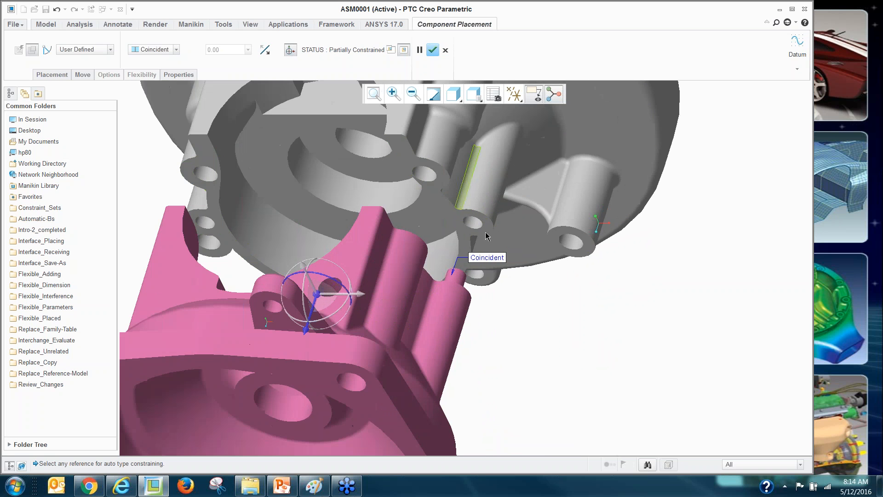
Step: Try the neighbouring rear block hole as the Coincident constraint's assembly reference, restore the original hole and close the constraint's settings
click(487, 259)
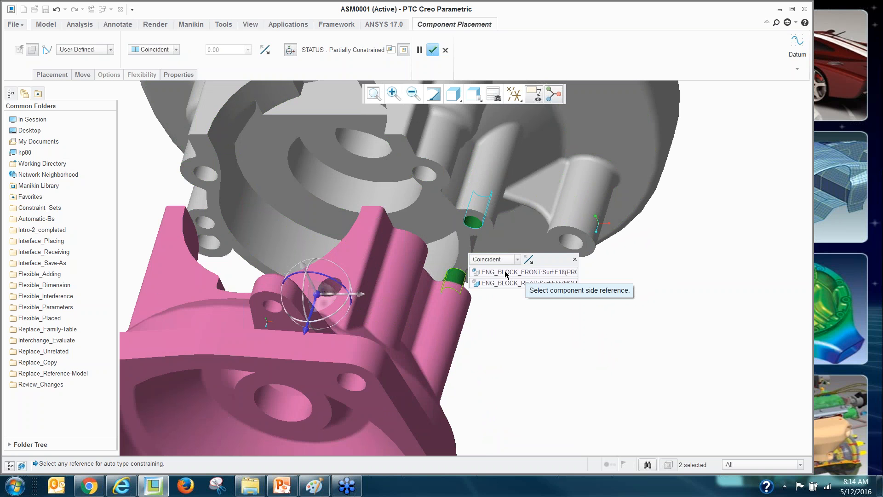
click(423, 173)
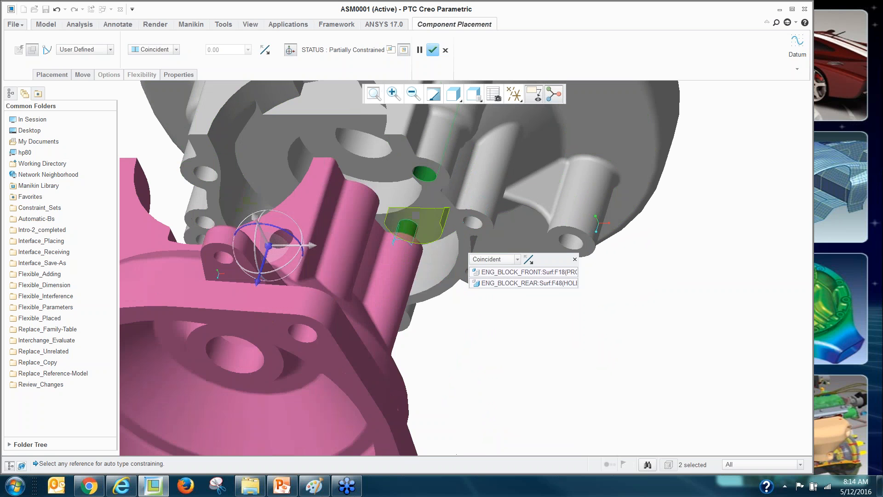
click(474, 223)
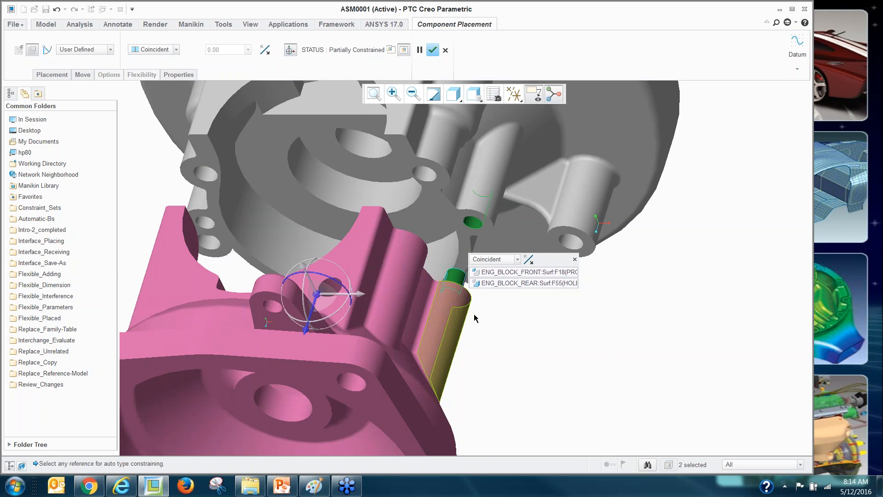
click(518, 260)
click(519, 261)
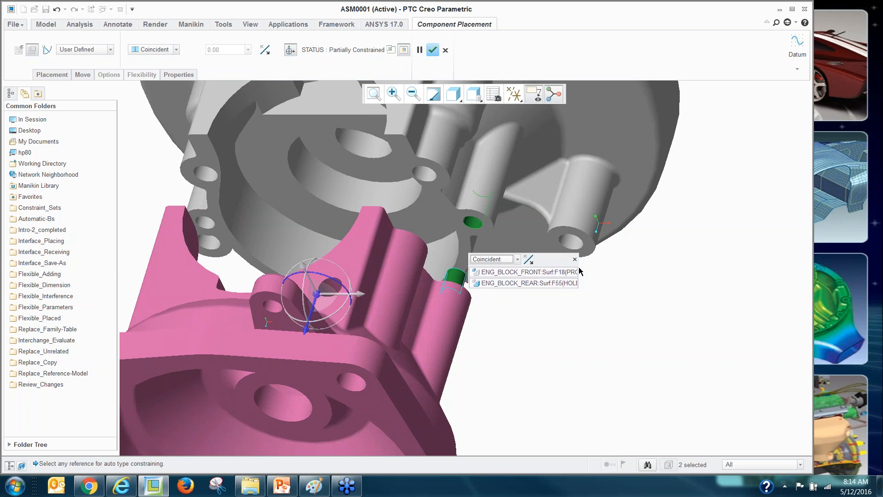
click(574, 260)
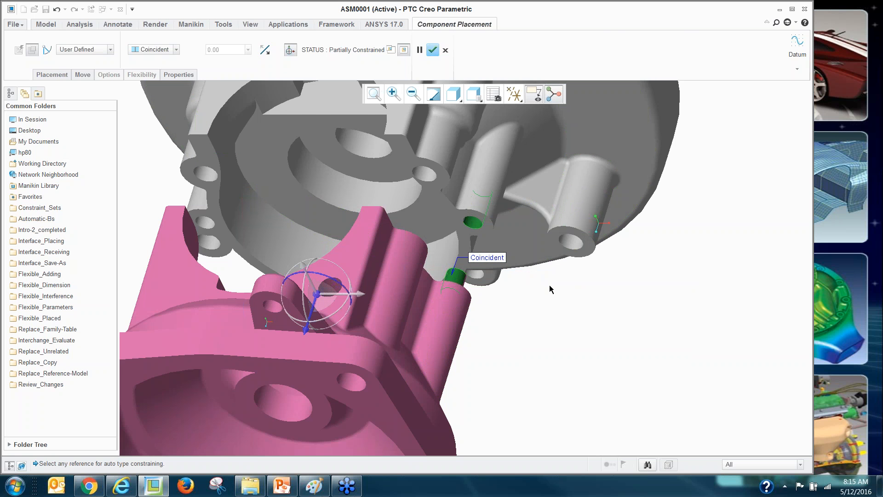
Step: Reposition the front block along its free direction and constrain its second peg to the matching rear block hole
scroll(550, 288, down, 3)
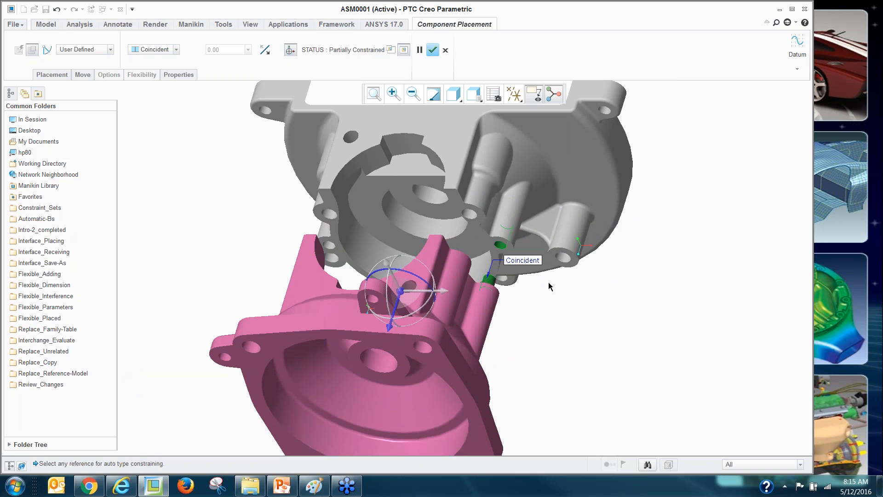
ctrl+alt+drag(482, 306, 467, 332)
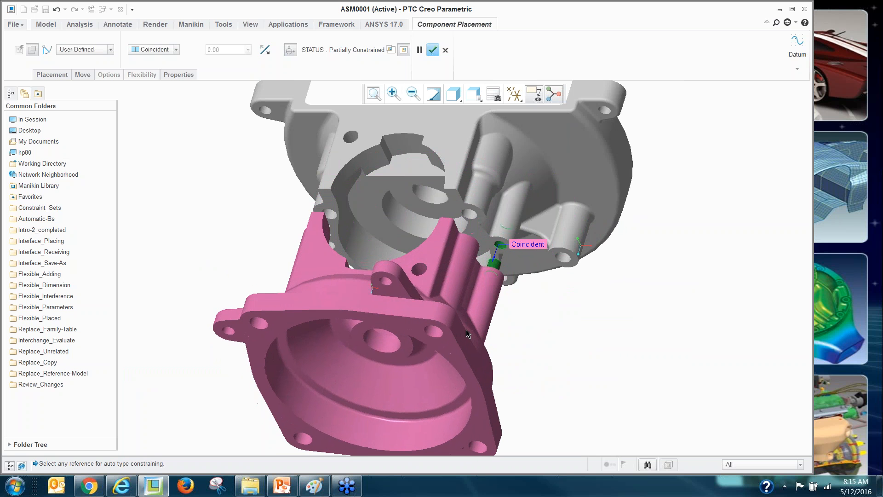
middle_drag(239, 301, 473, 250)
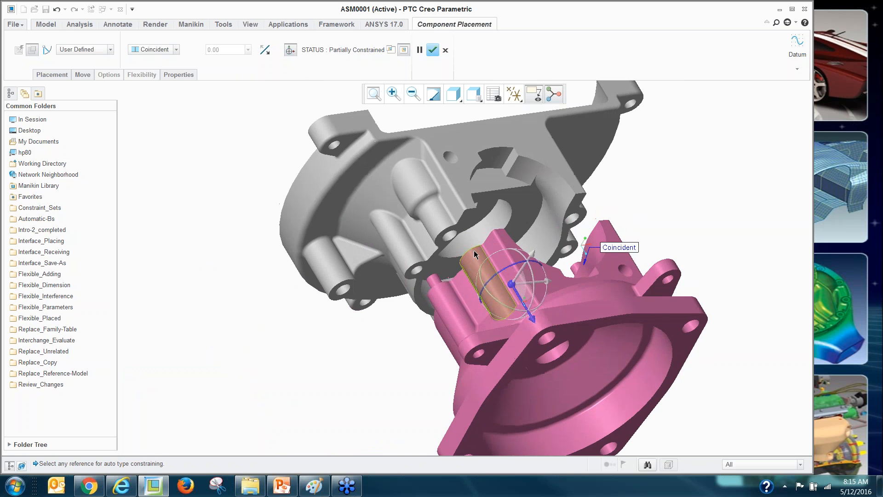
scroll(428, 280, up, 5)
click(406, 307)
click(368, 288)
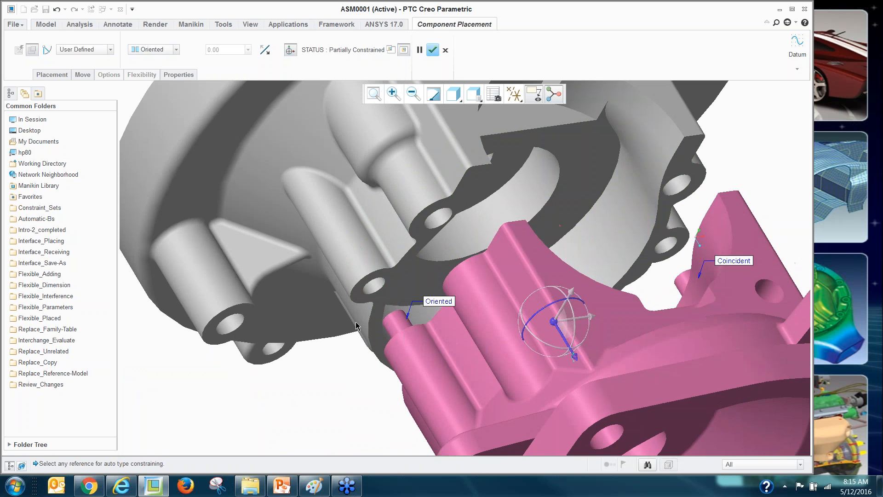
Step: Make the front block's flat mating face Coincident with the rear block's mating face
scroll(385, 266, down, 3)
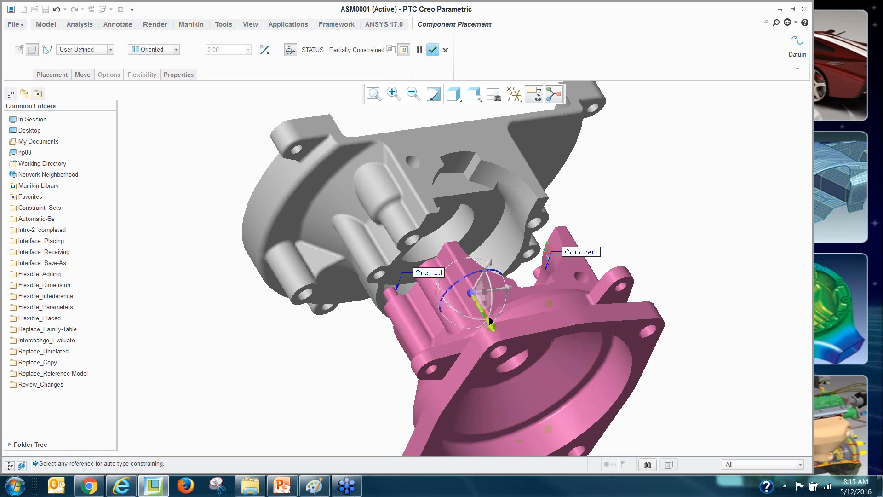
mouse_move(484, 328)
mouse_down()
mouse_move(514, 378)
mouse_move(481, 323)
mouse_up()
scroll(389, 243, up, 3)
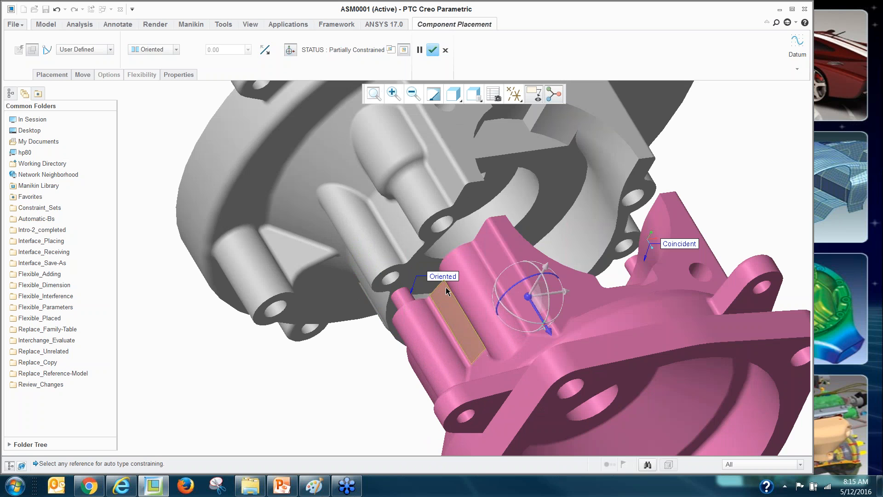
click(405, 272)
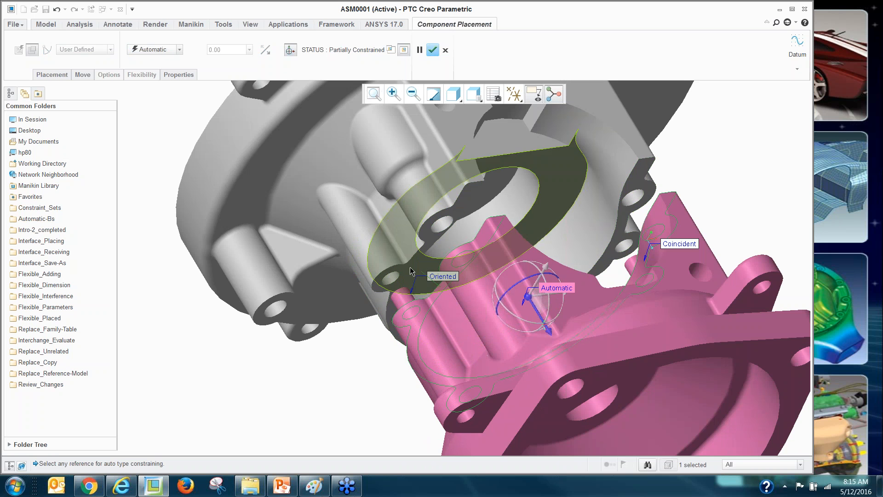
click(403, 275)
scroll(395, 323, down, 2)
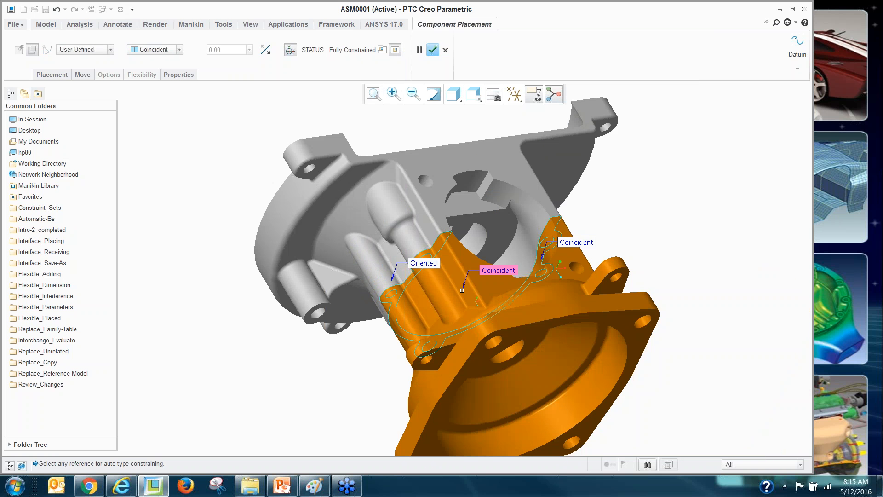
Step: Change the mating face constraint from Coincident to Distance and offset the front block by about 0.09
scroll(395, 323, down, 2)
middle_drag(414, 323, 395, 258)
scroll(401, 246, up, 5)
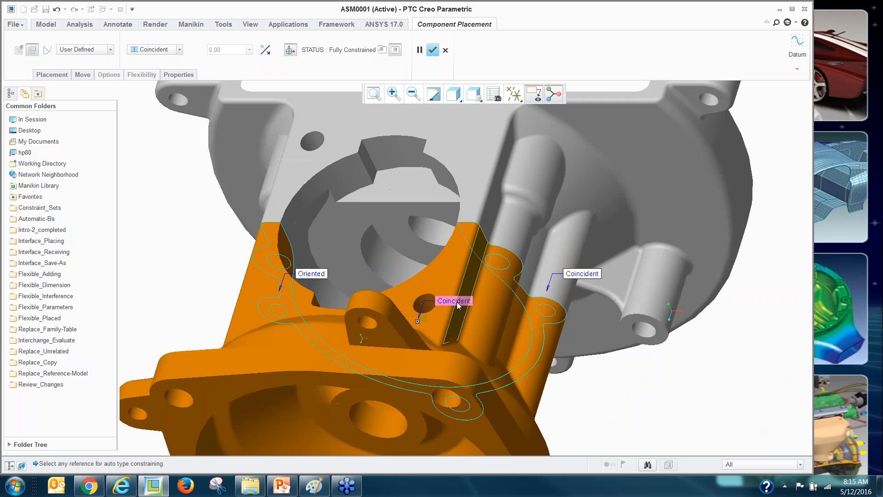
scroll(457, 302, down, 1)
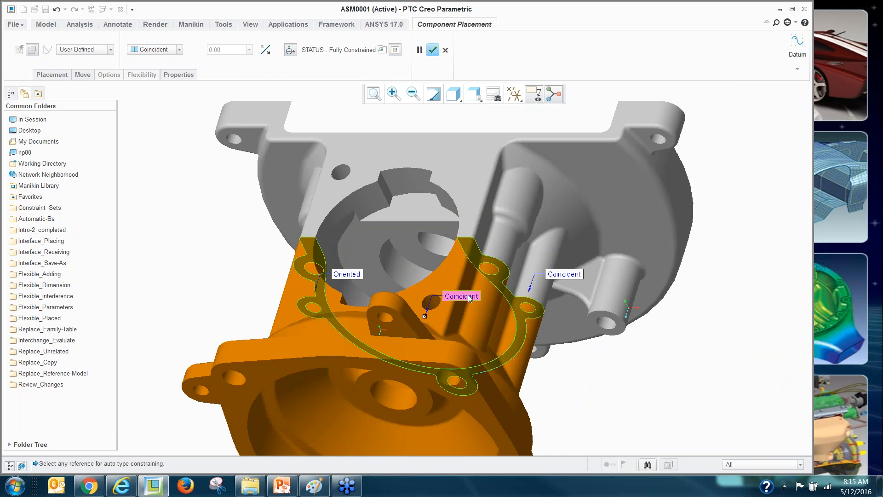
click(468, 294)
click(488, 298)
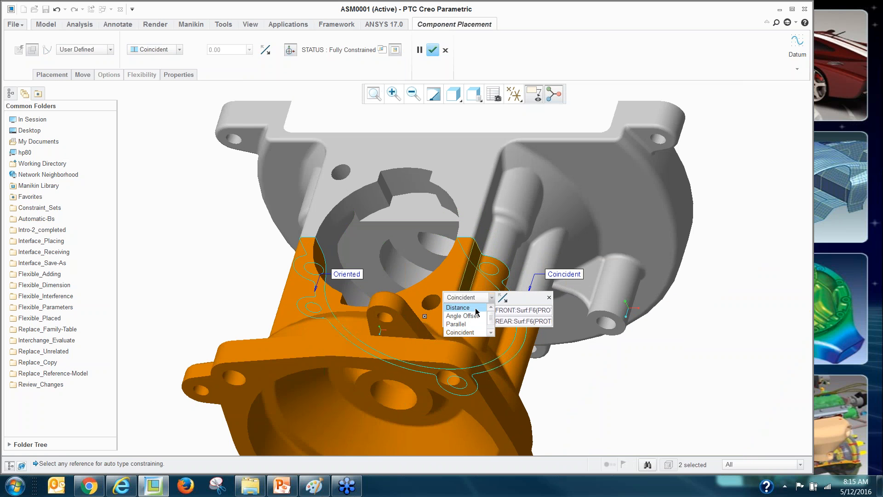
click(475, 308)
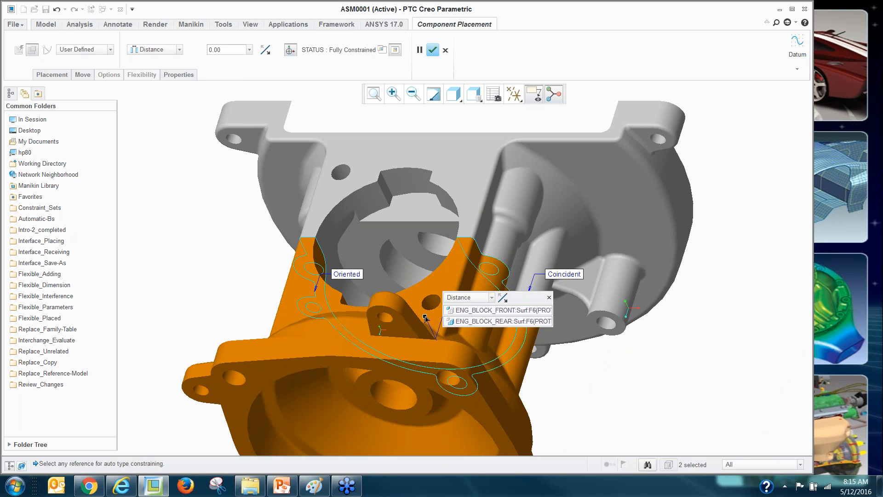
drag(425, 318, 423, 324)
Step: Flip the Distance constraint's orientation back and forth, restoring the original side
click(503, 298)
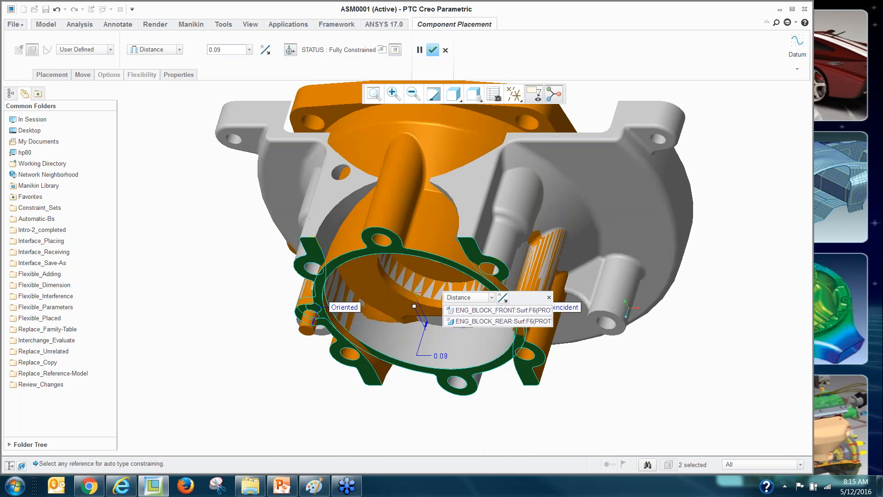
click(503, 298)
click(503, 298)
click(503, 298)
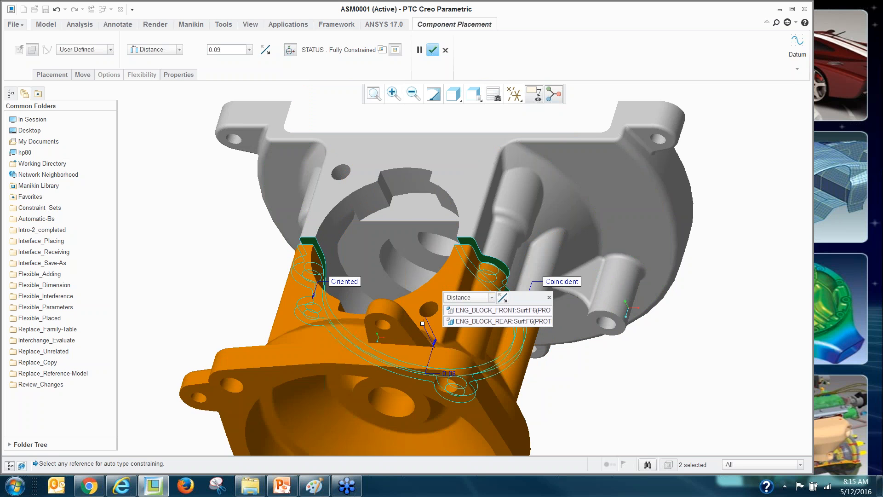
click(503, 298)
click(503, 299)
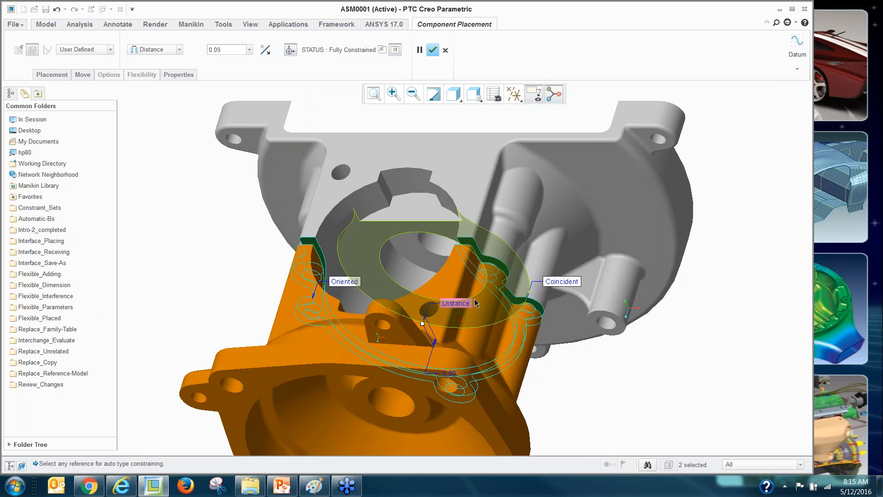
Step: Change the mating face constraint from Distance back to Coincident and complete the front block's placement
right_click(457, 302)
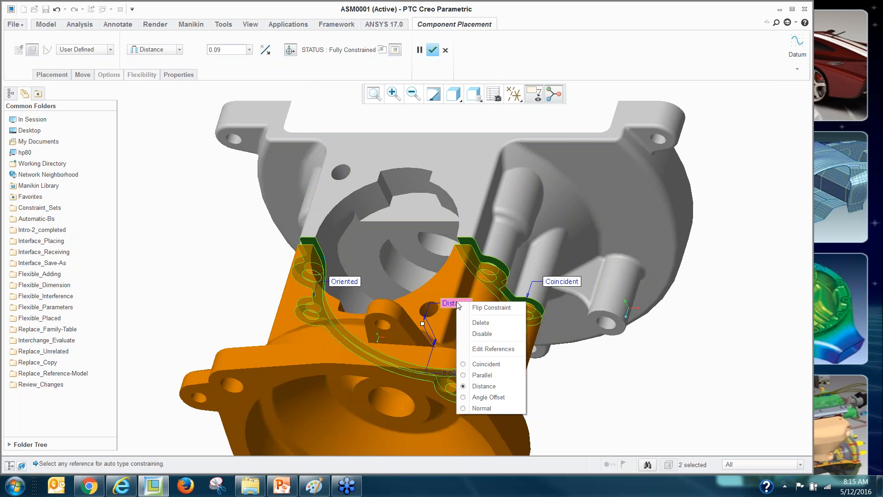
click(625, 358)
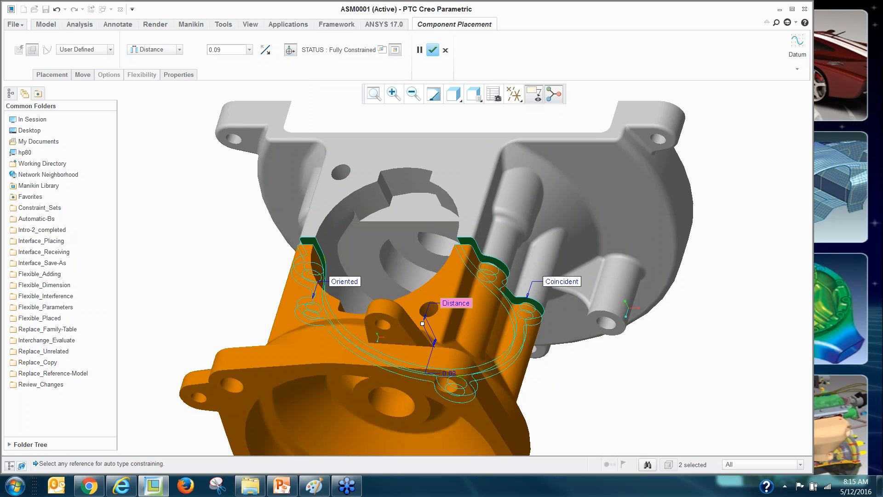
click(458, 305)
click(464, 305)
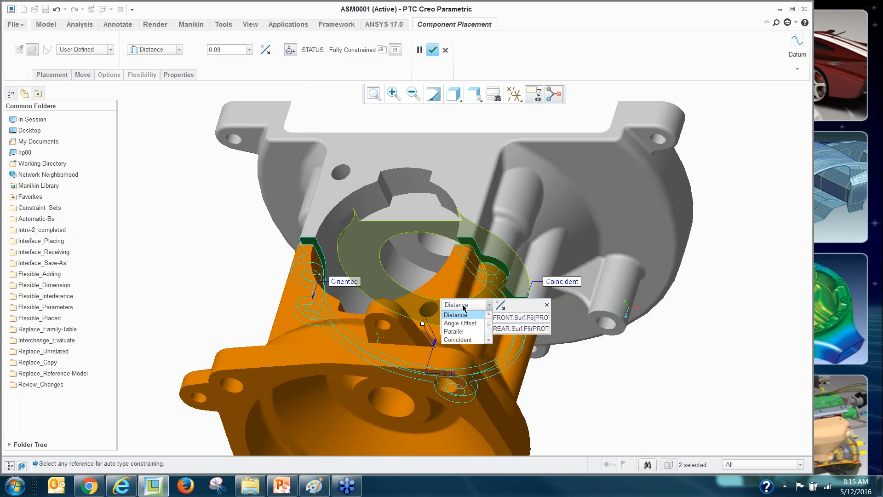
click(465, 340)
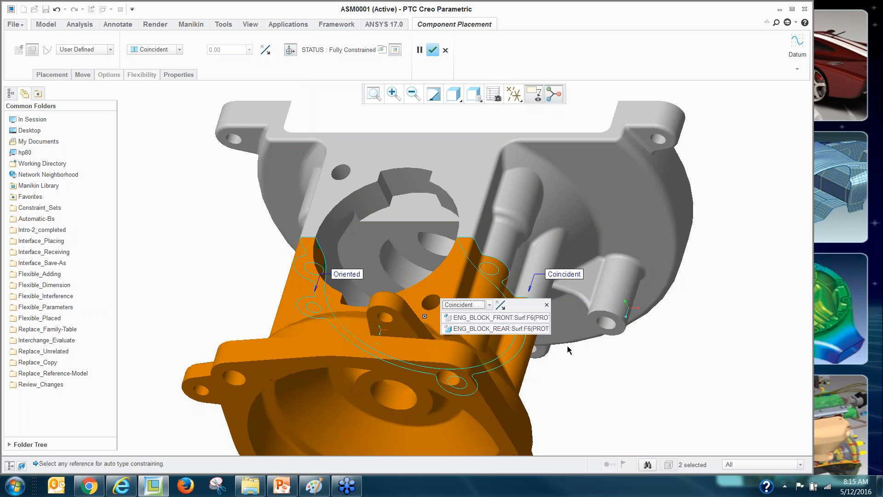
click(546, 305)
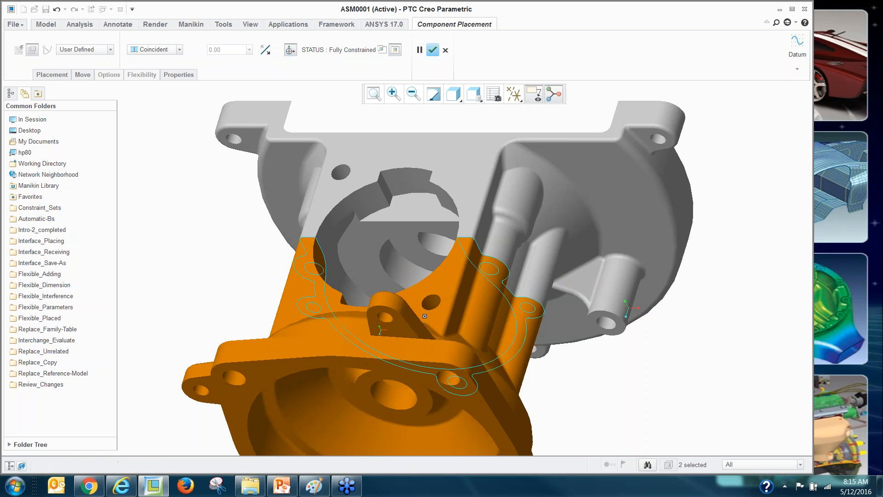
middle_click(222, 235)
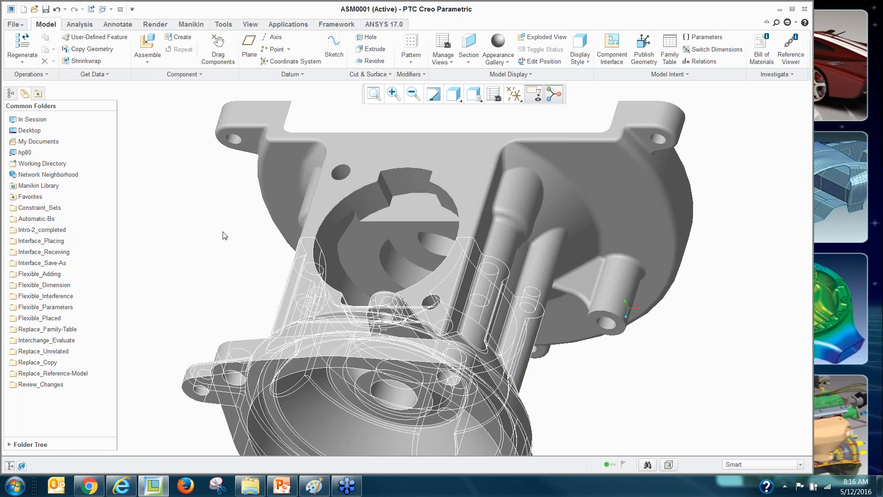
key(ctrl+d)
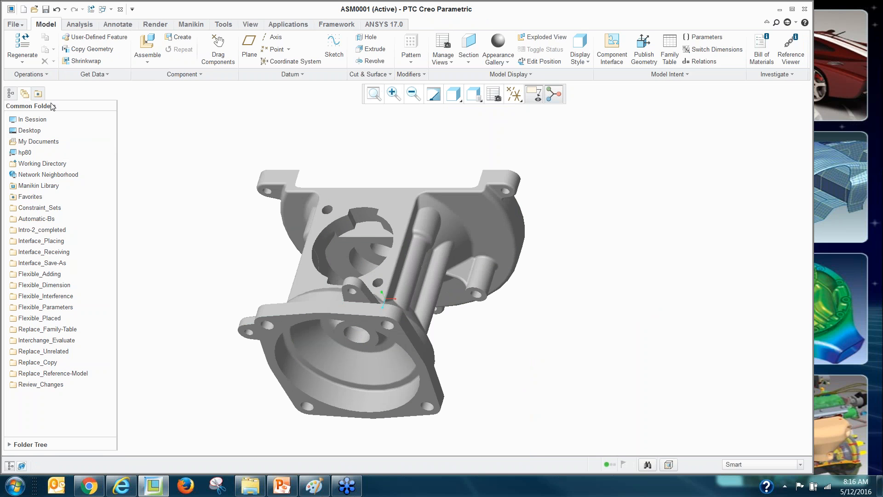
Step: Set the model tree to show placement folders and hide features, and expand every branch of the assembly
click(38, 94)
click(10, 94)
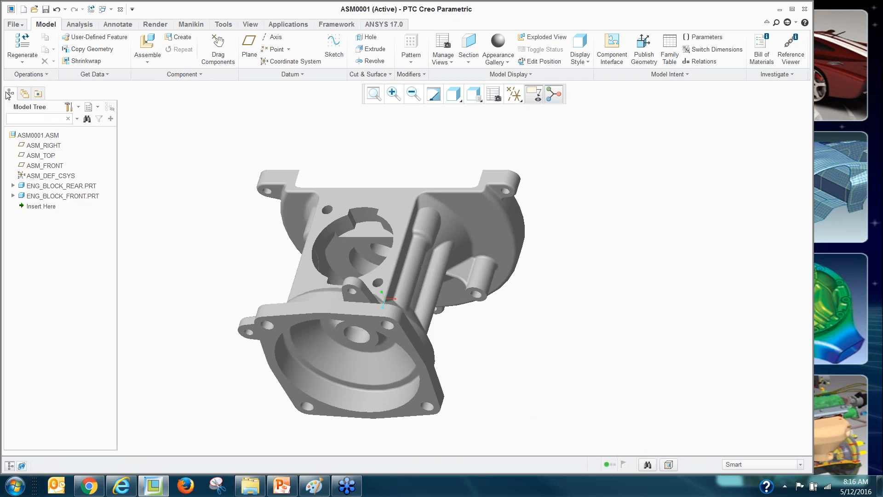
click(91, 108)
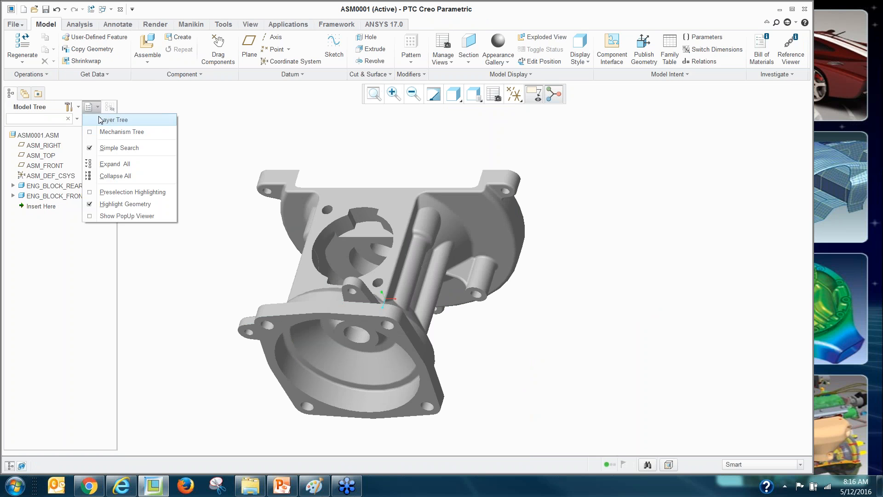
click(76, 109)
click(76, 108)
click(91, 122)
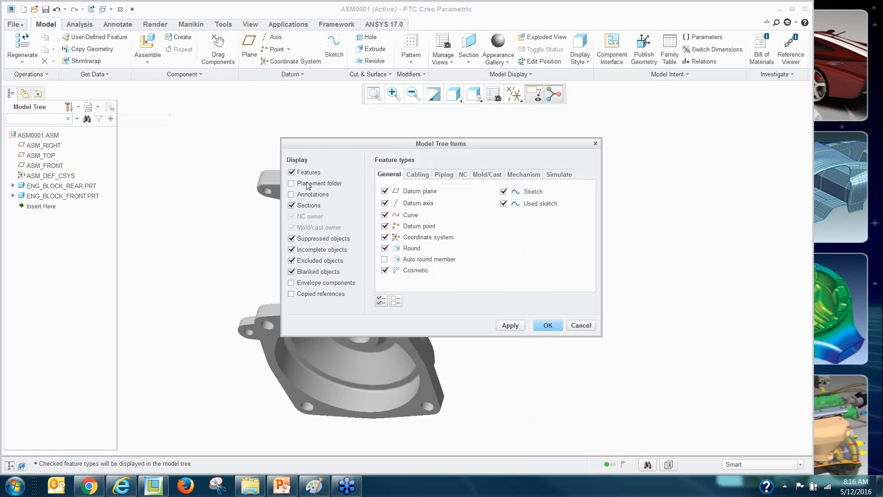
click(292, 183)
click(292, 172)
click(547, 326)
click(91, 112)
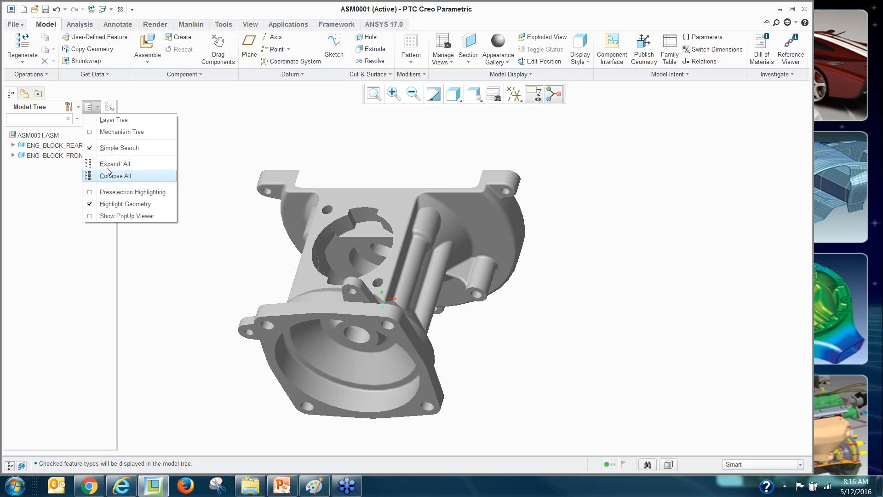
click(131, 165)
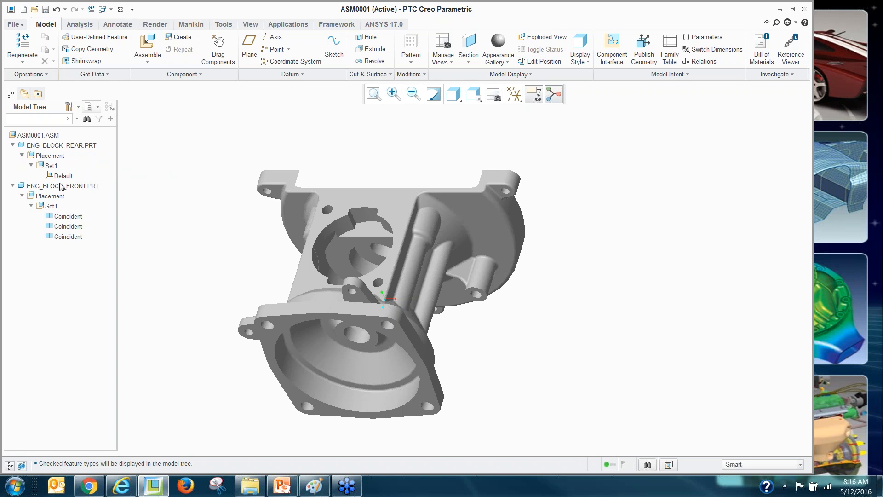
Step: Highlight the references of the front block's Coincident constraints, using the Hidden Line display style to see them through the parts
click(65, 218)
click(65, 228)
click(66, 237)
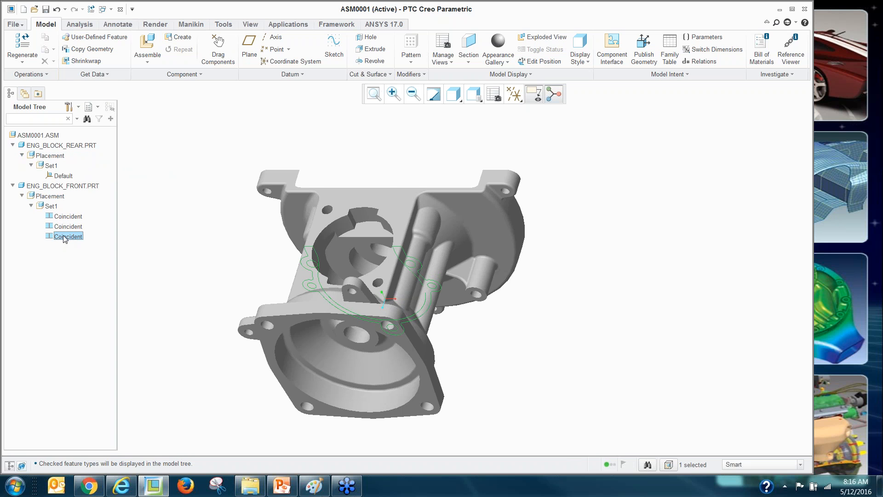
click(455, 101)
click(460, 165)
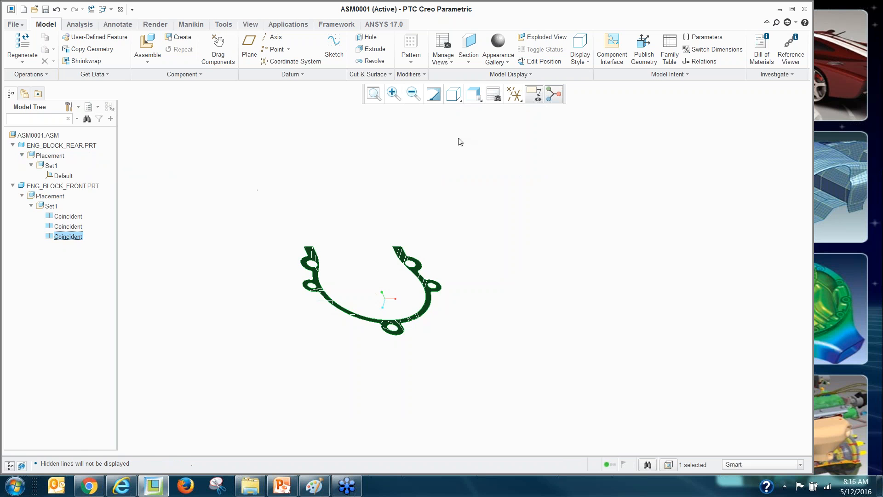
click(458, 99)
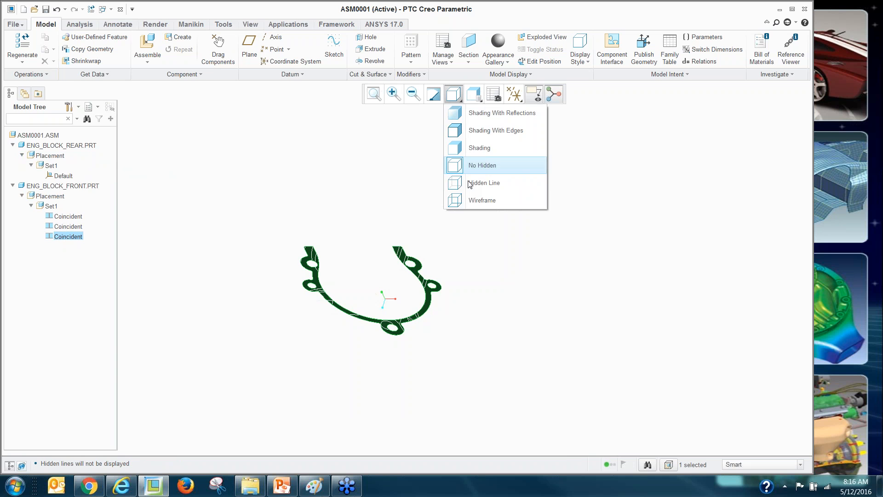
click(471, 188)
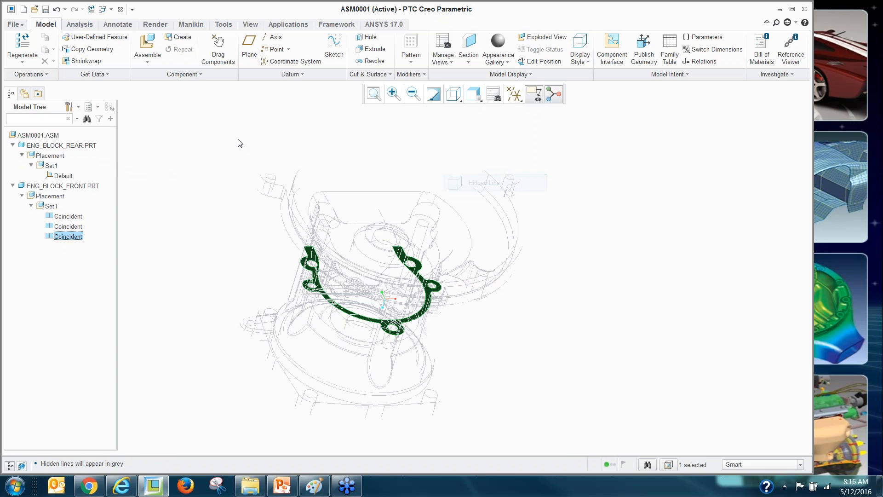
click(64, 236)
click(67, 216)
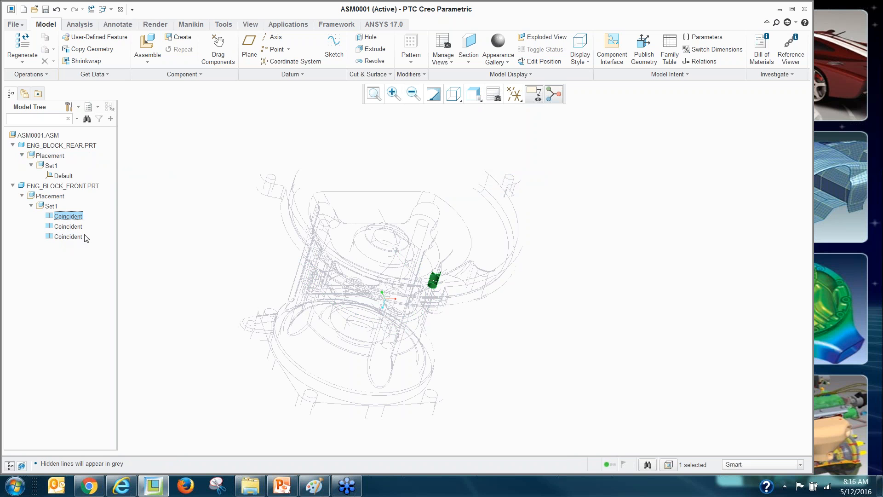
click(134, 197)
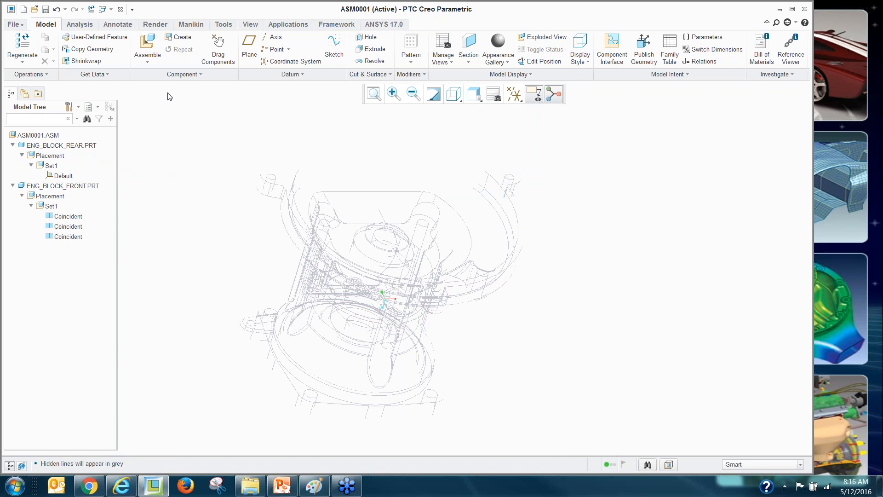
Step: Return the model display style to Shading
click(285, 487)
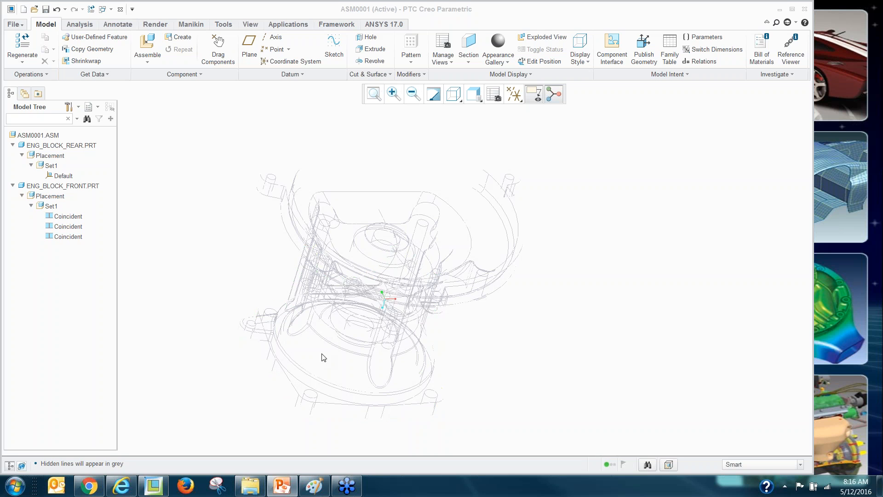
click(454, 94)
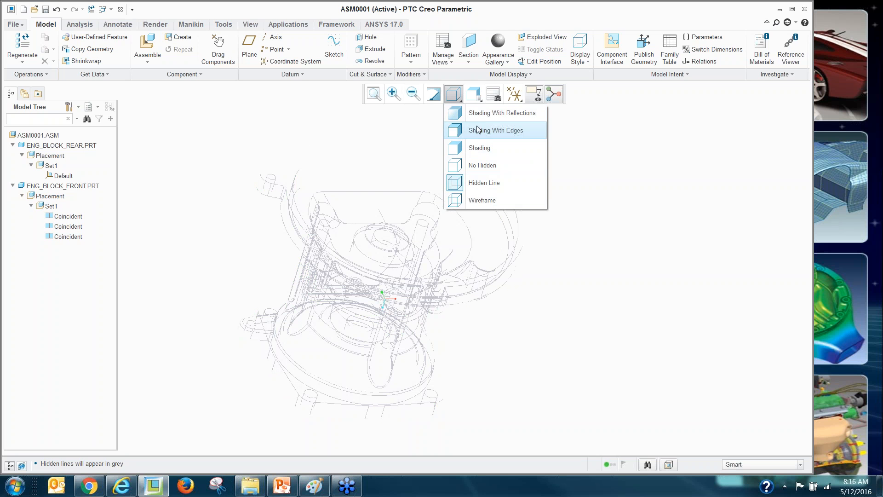
click(479, 148)
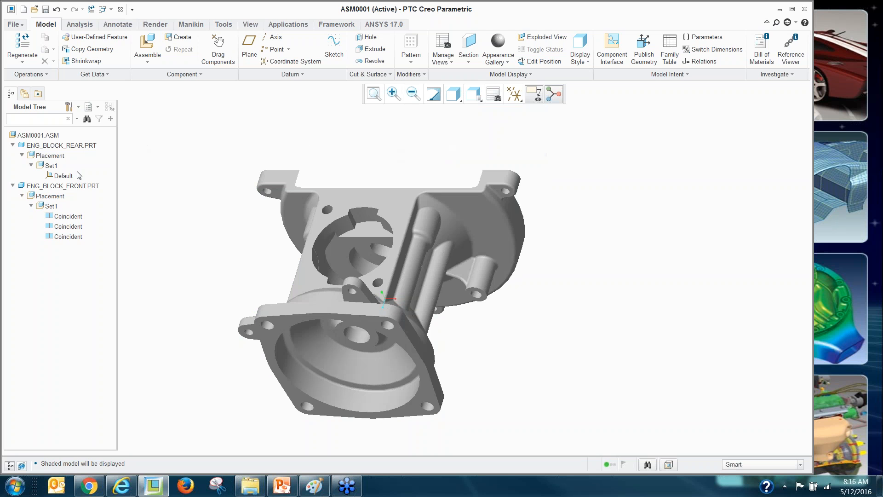
Step: Add cylinder.prt from the Automatic-Bs folder to the assembly and move it over the engine block's bore opening
click(25, 95)
click(37, 218)
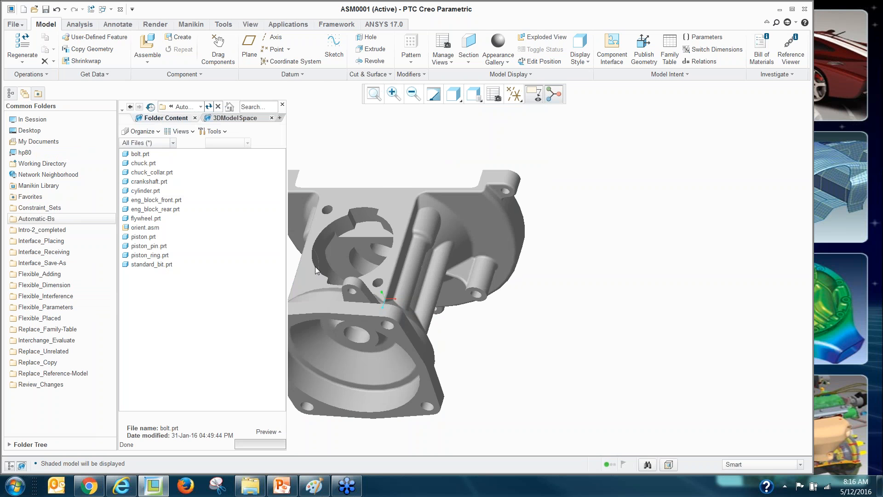
double_click(138, 191)
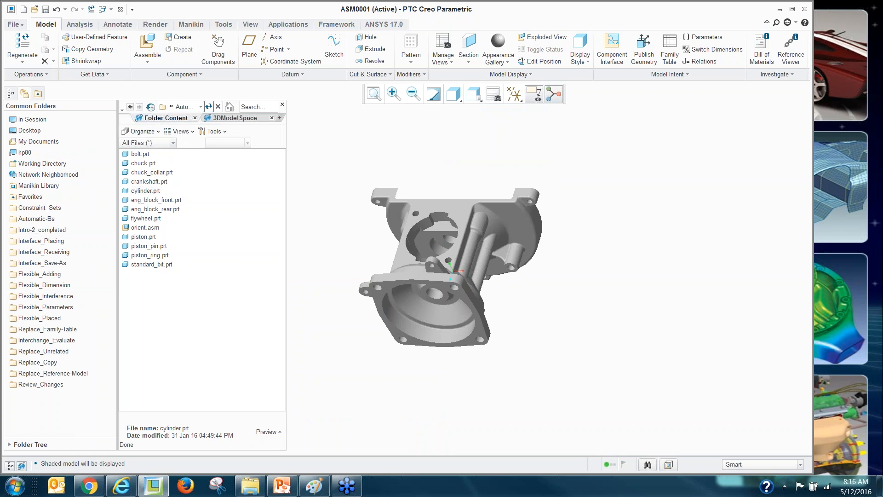
scroll(600, 273, up, 3)
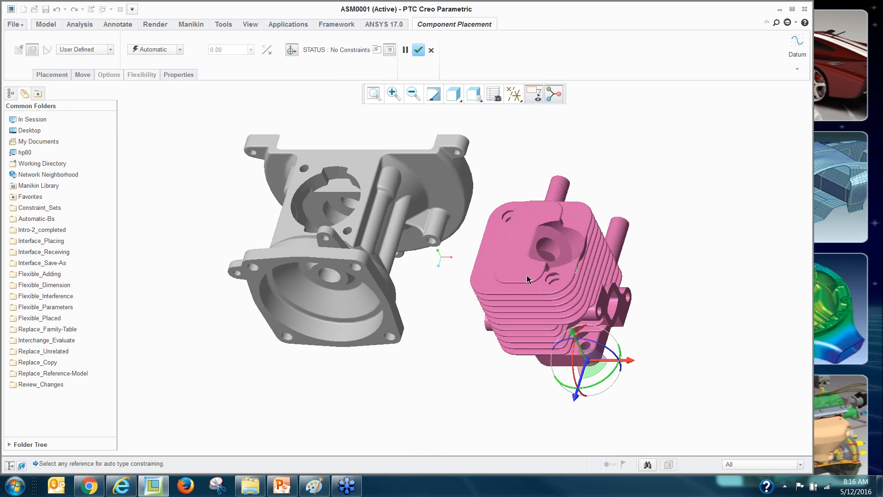
ctrl+alt+right_drag(563, 327, 347, 213)
Step: Make the cylinder's base bolt hole Coincident with the matching hole beside the bore on the front block
scroll(400, 223, up, 4)
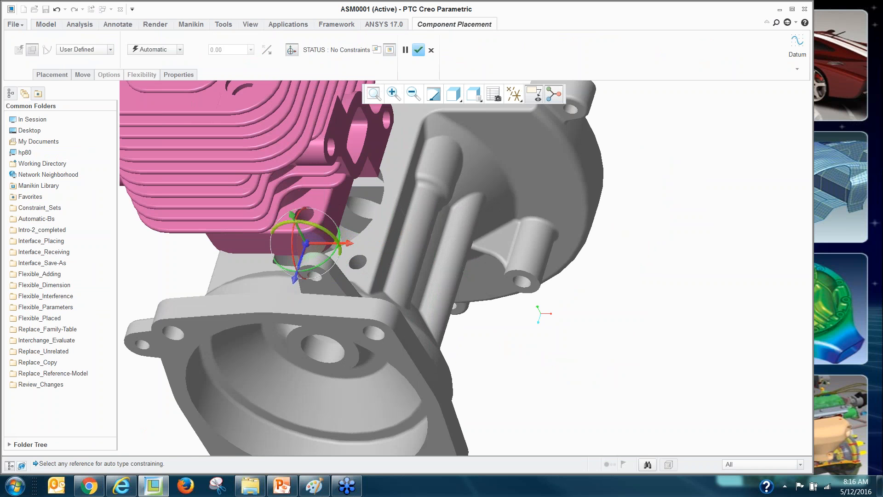
click(359, 263)
scroll(364, 287, down, 2)
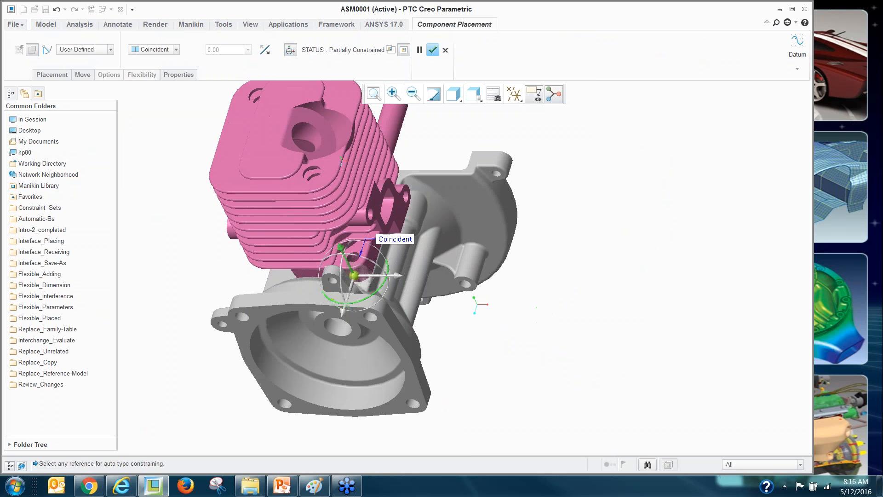
Step: Try to constrain the hole in the cylinder's port flange to the rear block's bolt hole, and undo the attempt
middle_drag(360, 276, 464, 276)
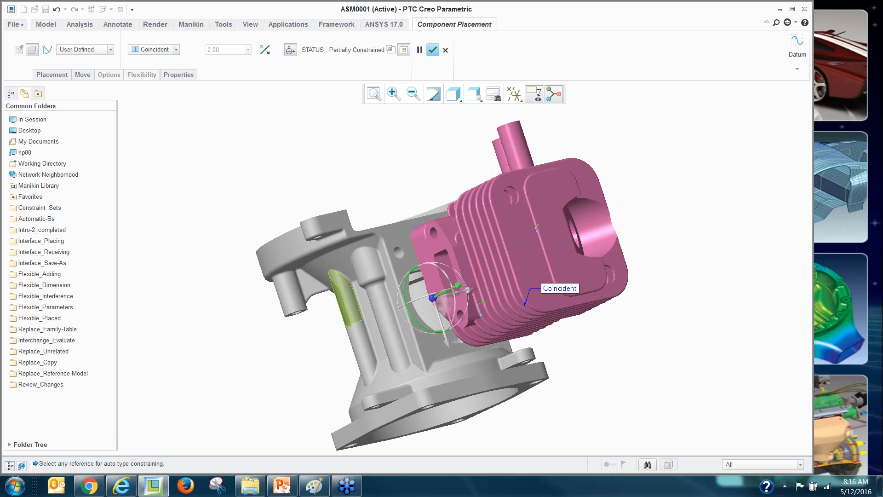
scroll(454, 260, up, 3)
click(469, 222)
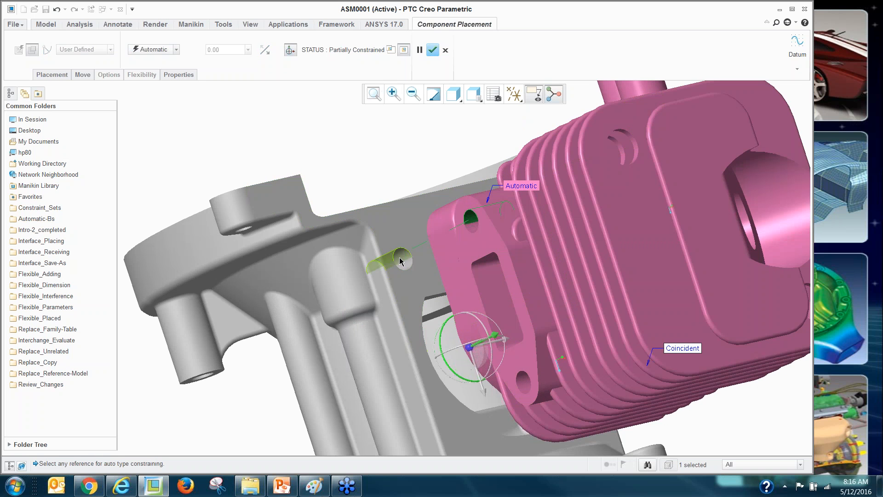
click(403, 258)
scroll(370, 218, down, 2)
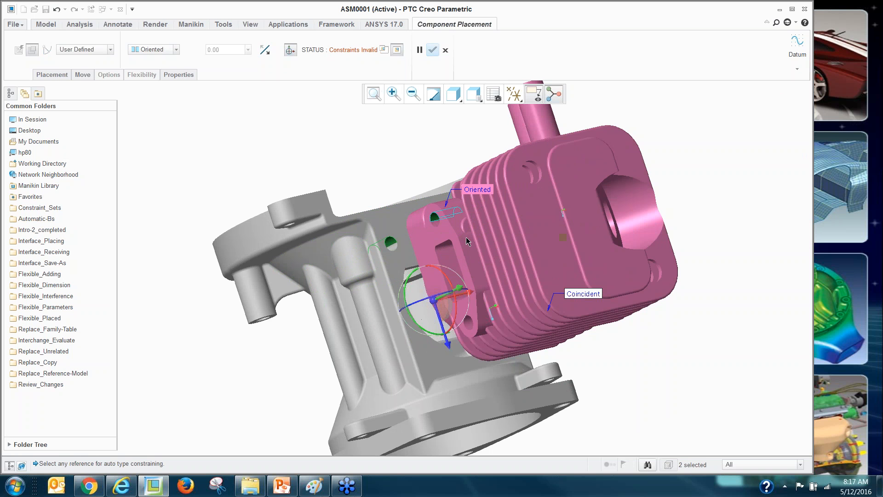
click(56, 9)
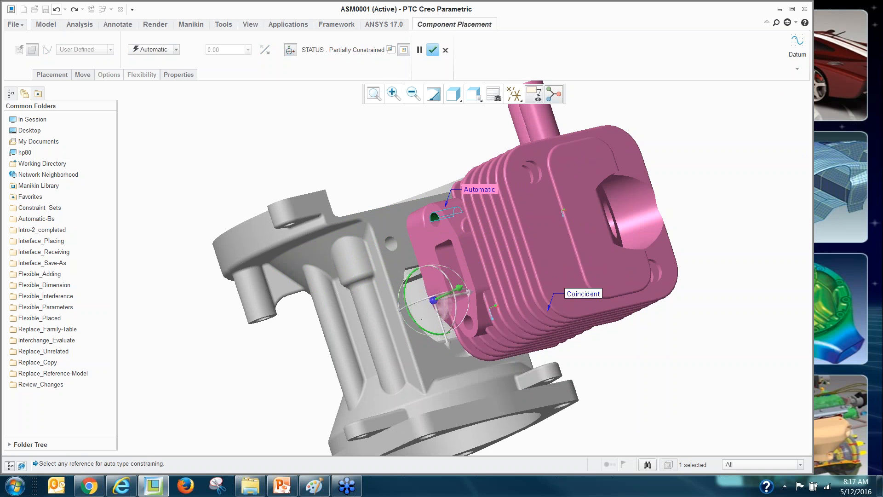
Step: Check the holes of the cylinder's Coincident constraint, try picking another base hole on the cylinder, and undo the pick
middle_drag(534, 368, 321, 240)
scroll(453, 244, up, 3)
scroll(436, 202, down, 5)
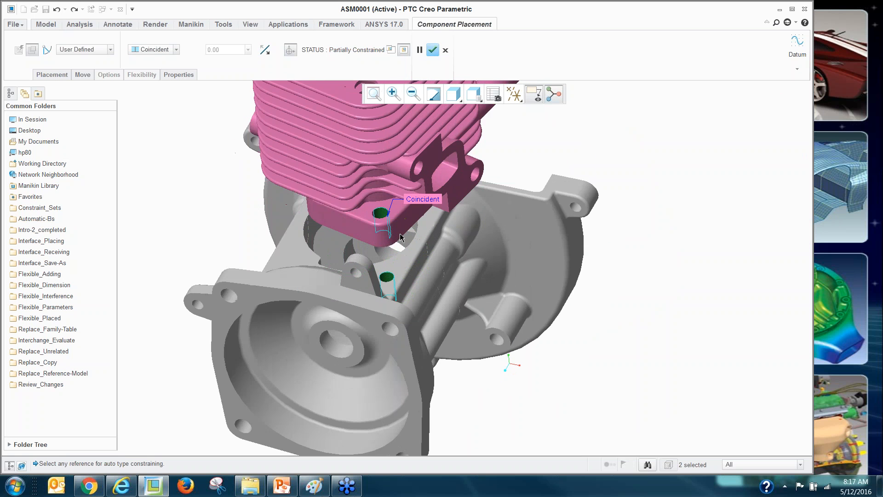
middle_drag(427, 253, 420, 268)
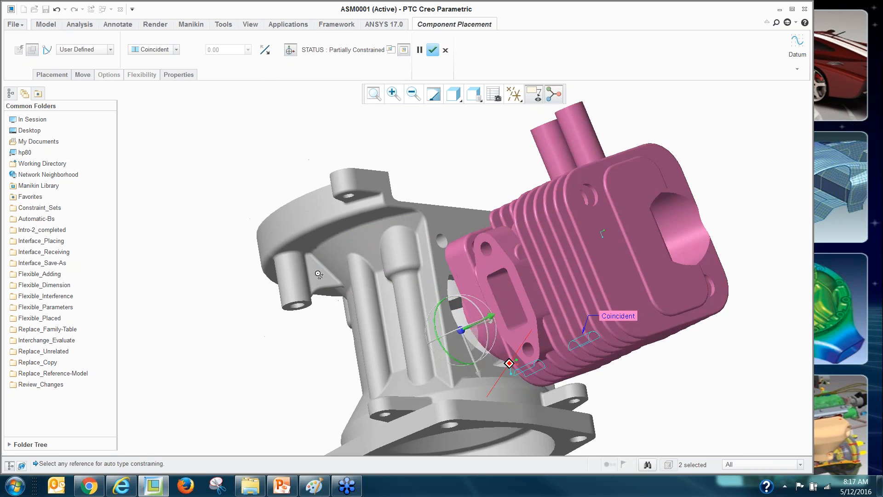
scroll(421, 268, down, 4)
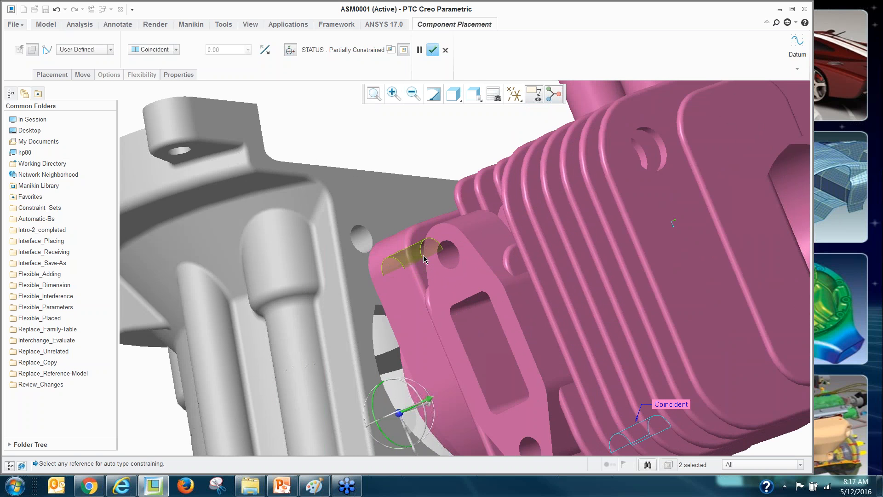
click(423, 259)
scroll(316, 162, up, 3)
click(56, 10)
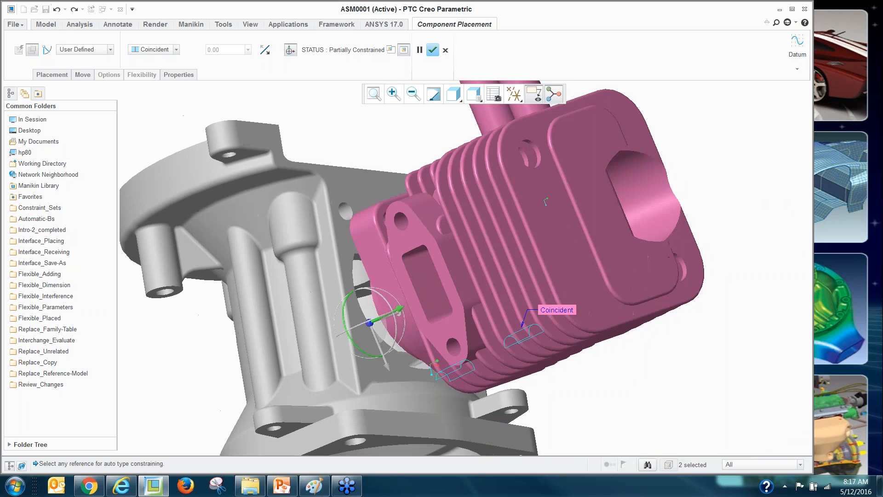
Step: Add a new constraint between the cylinder's upper base hole near the port flange and the matching bolt hole on the rear block
scroll(358, 158, up, 3)
right_click(336, 139)
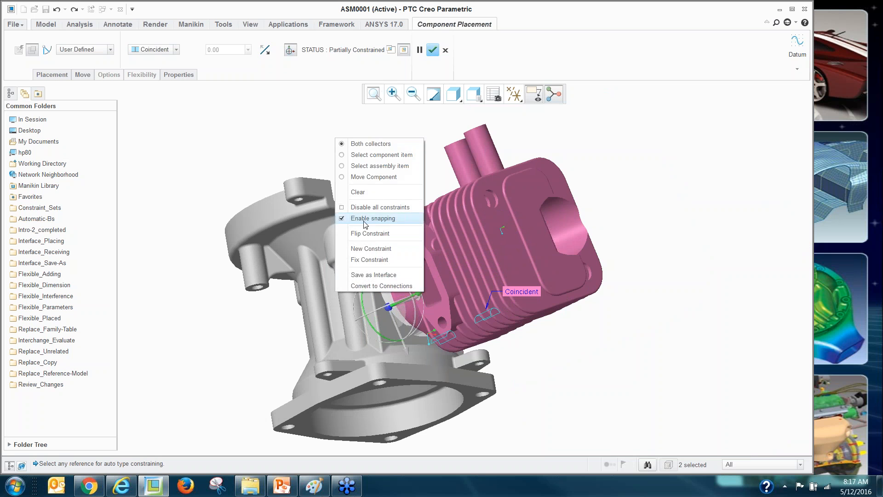
click(368, 260)
scroll(392, 234, down, 5)
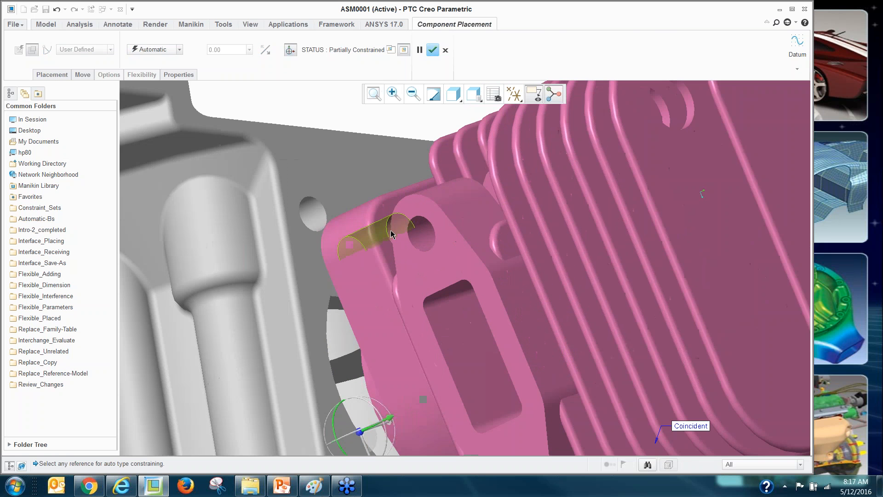
click(391, 232)
click(321, 216)
scroll(399, 225, up, 4)
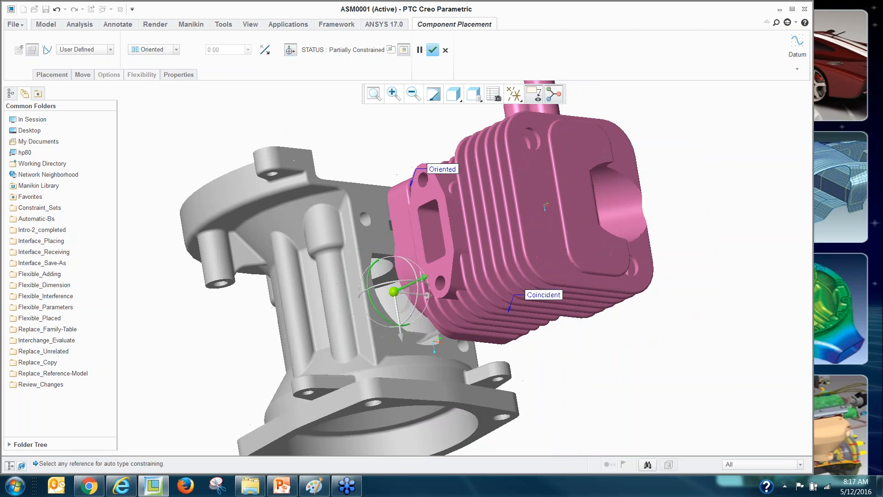
Step: Make the cylinder's base face Coincident with the rear block's flat mounting face and complete the cylinder's placement
right_click(402, 240)
click(401, 240)
click(380, 240)
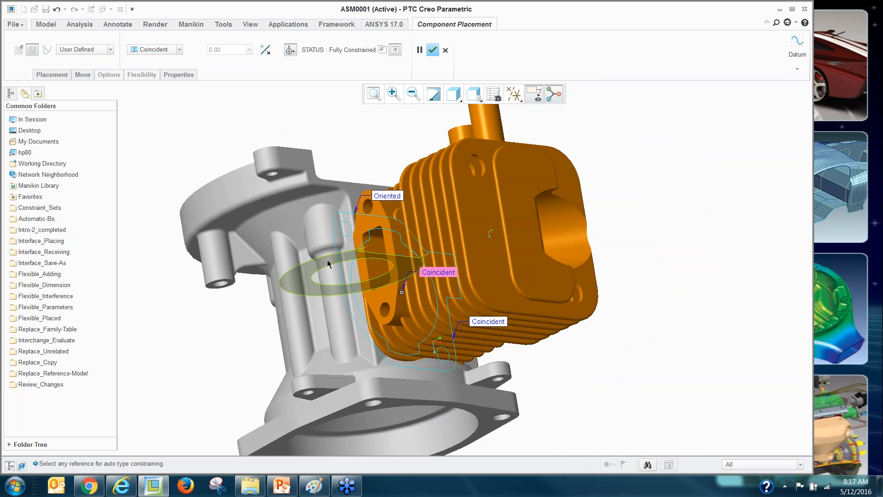
scroll(435, 192, down, 3)
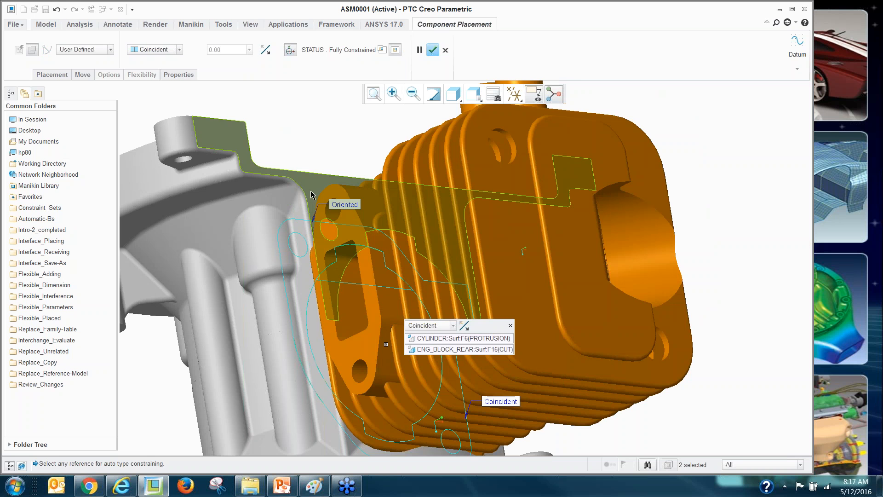
scroll(322, 235, down, 5)
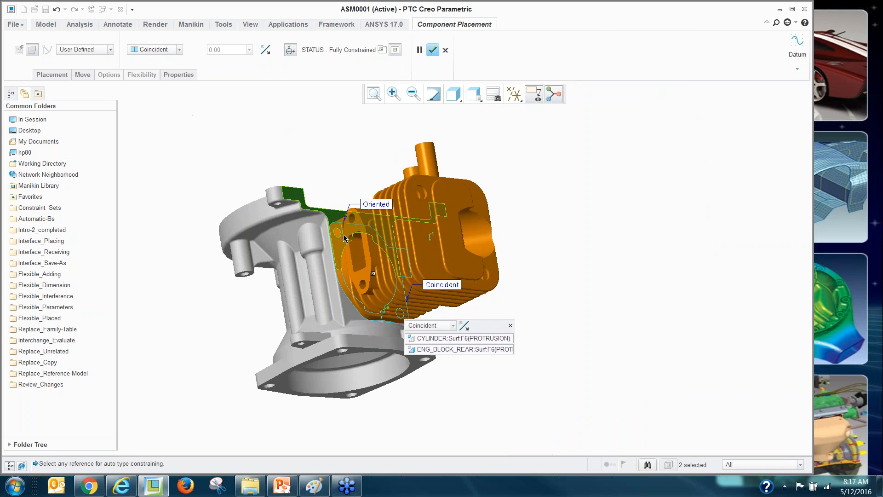
middle_drag(344, 238, 335, 217)
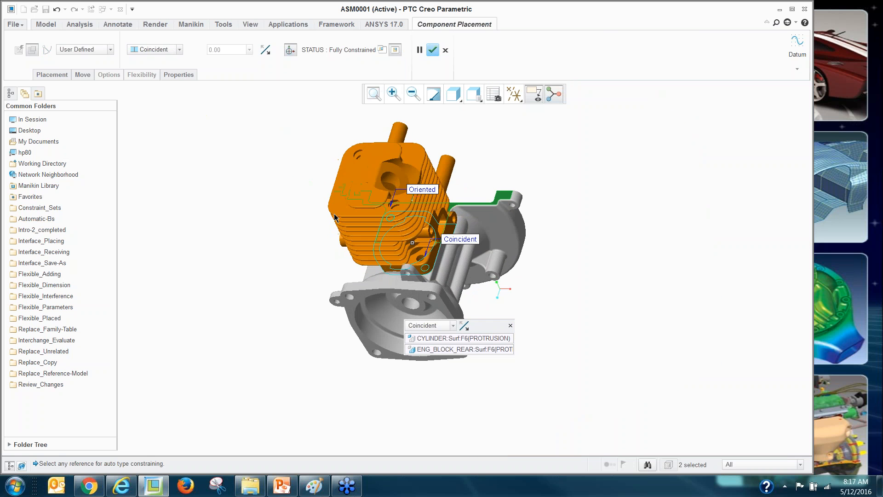
click(510, 325)
middle_click(556, 291)
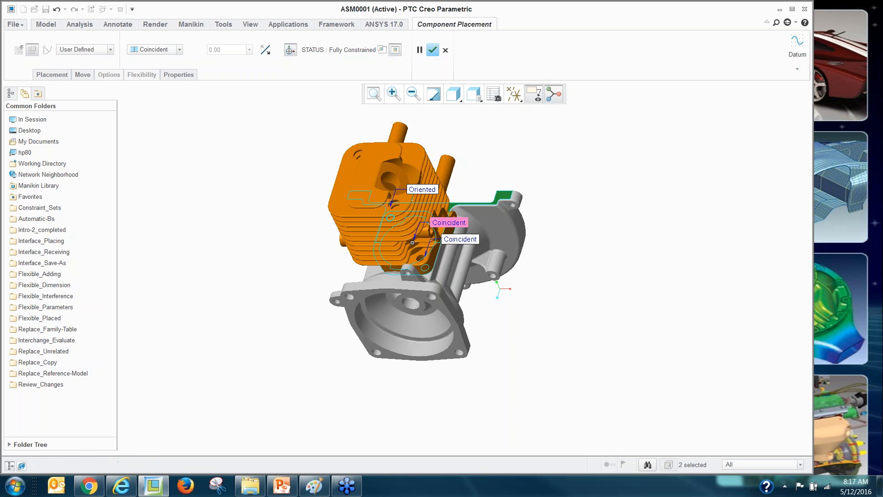
scroll(557, 206, down, 5)
scroll(555, 224, up, 3)
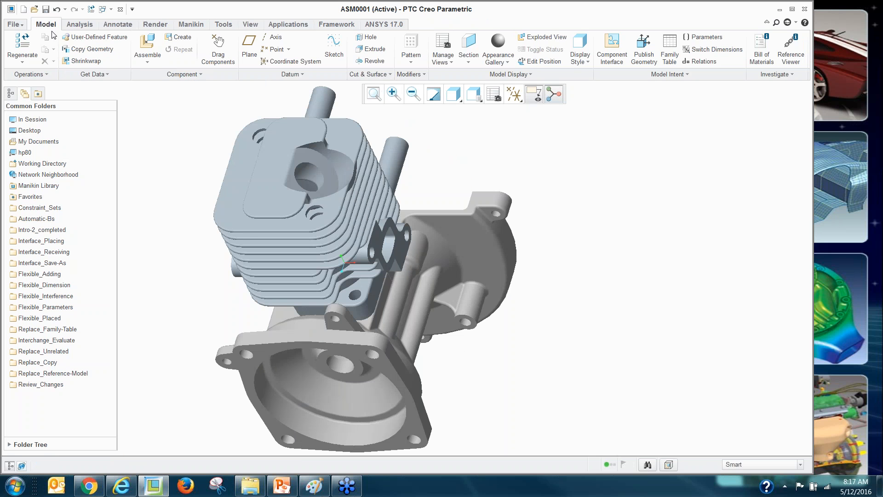
Step: Add the configuration option comp_assemble_start with the value move_then_place and apply the options
click(18, 25)
click(31, 234)
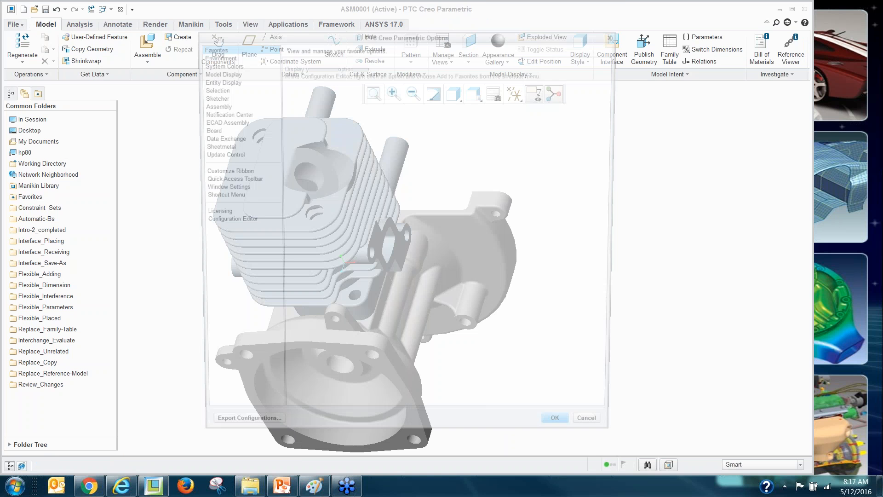
click(223, 222)
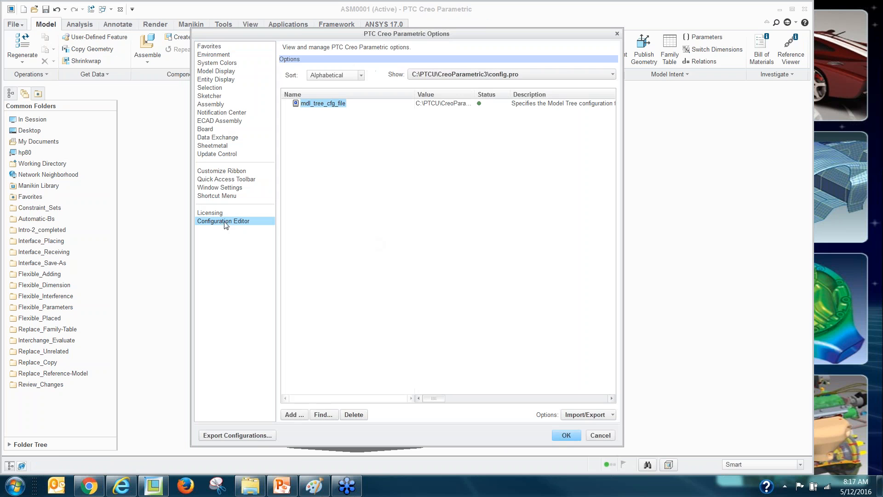
click(296, 416)
text(comp)
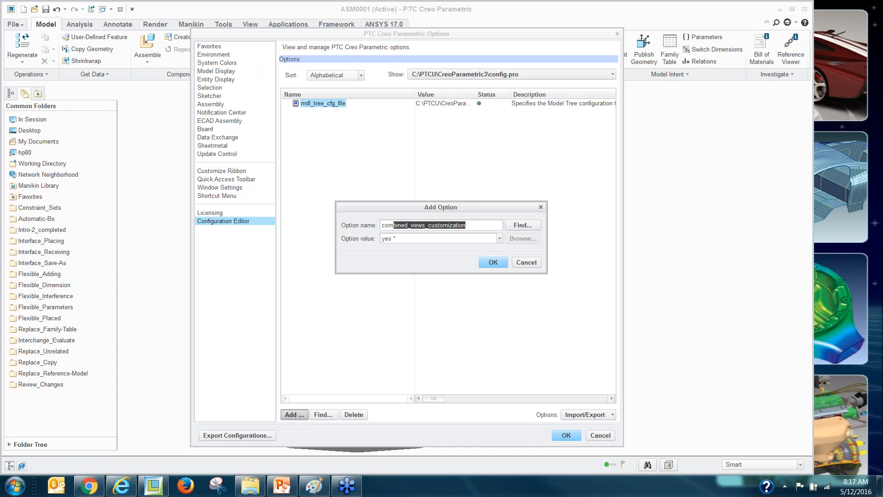
text(_assemble_start)
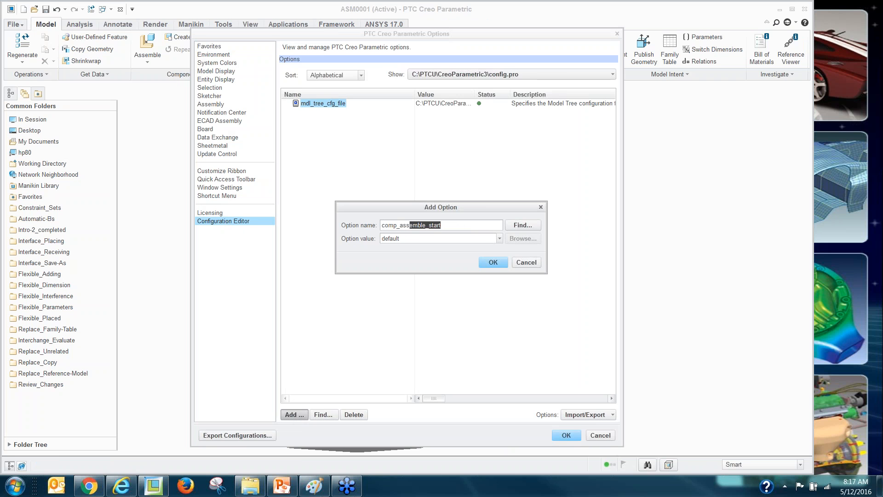
click(449, 225)
click(499, 238)
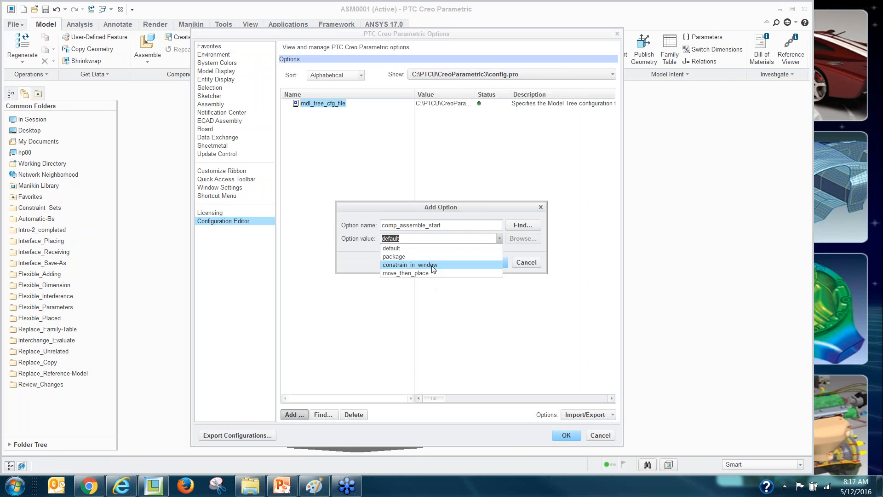
click(431, 273)
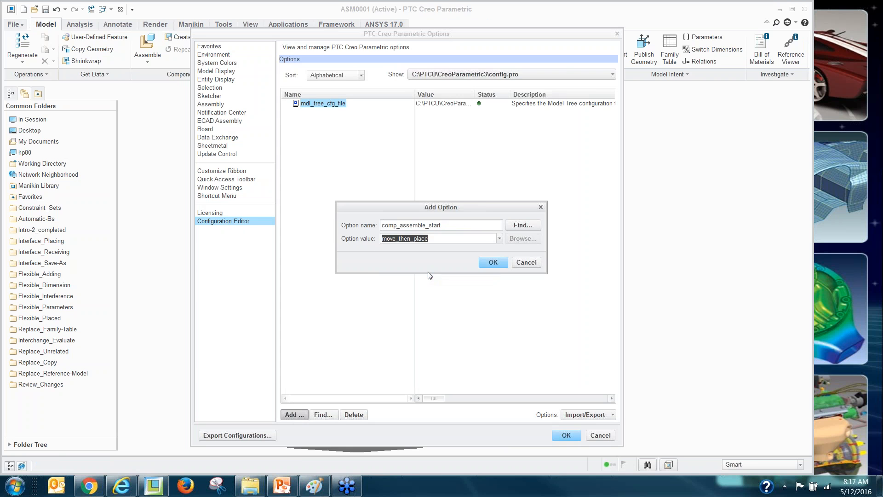
click(490, 263)
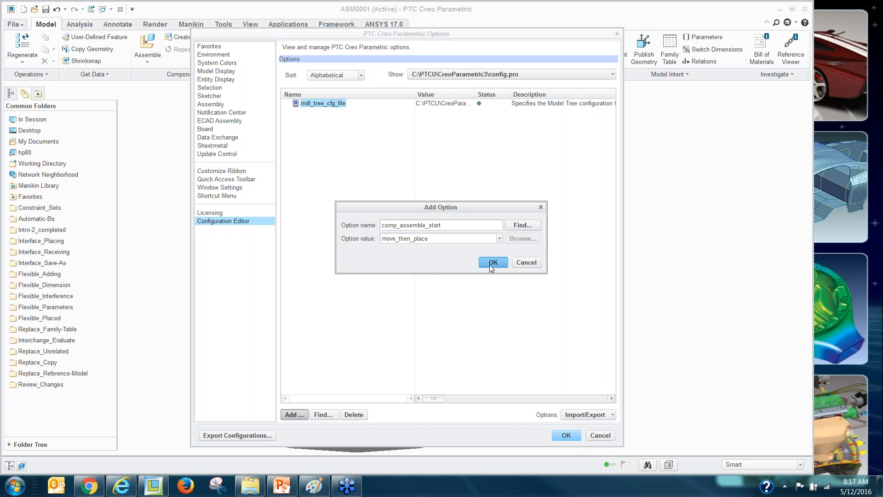
click(566, 435)
click(475, 285)
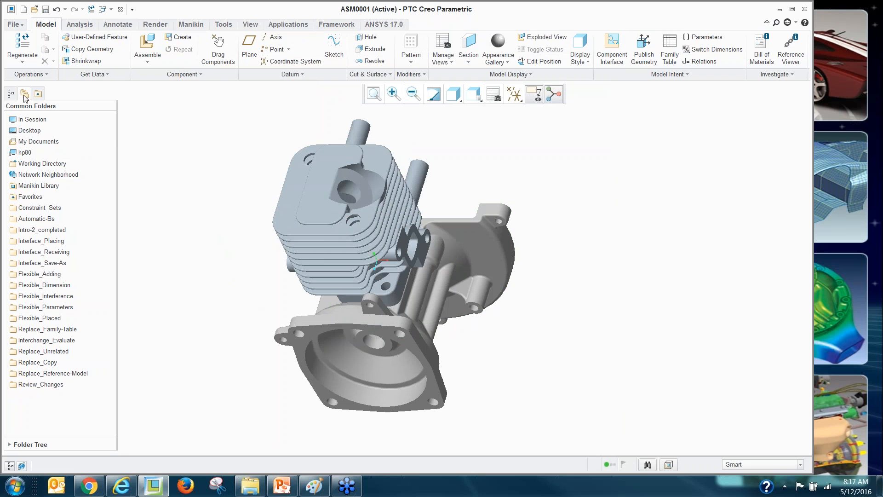
Step: Insert bolt.prt into the assembly, drop it in the open space beside the cylinder, and cancel its placement
click(146, 43)
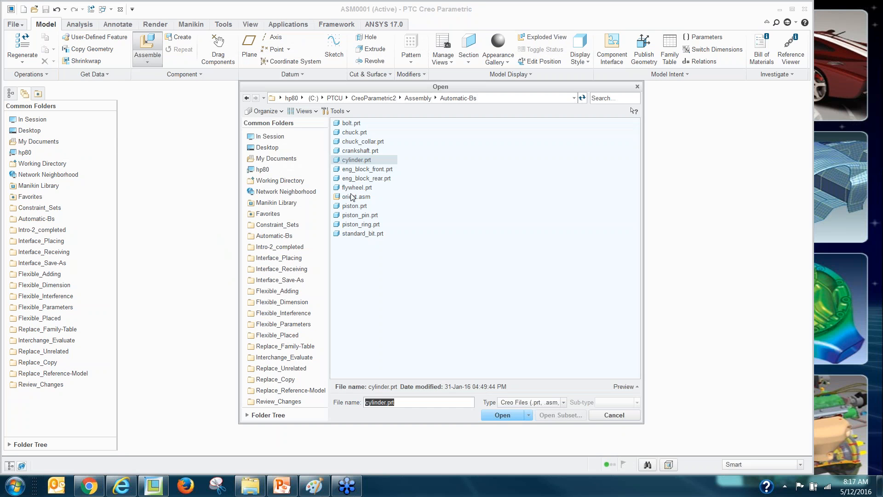
double_click(351, 123)
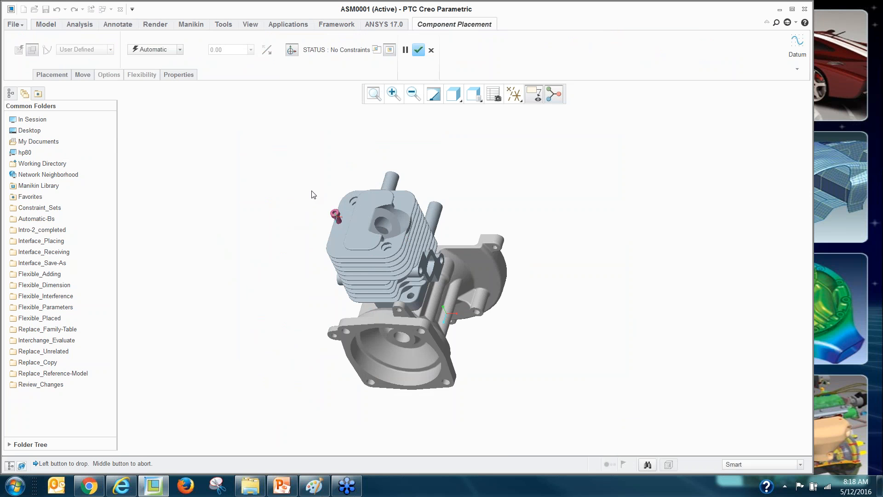
scroll(403, 269, down, 4)
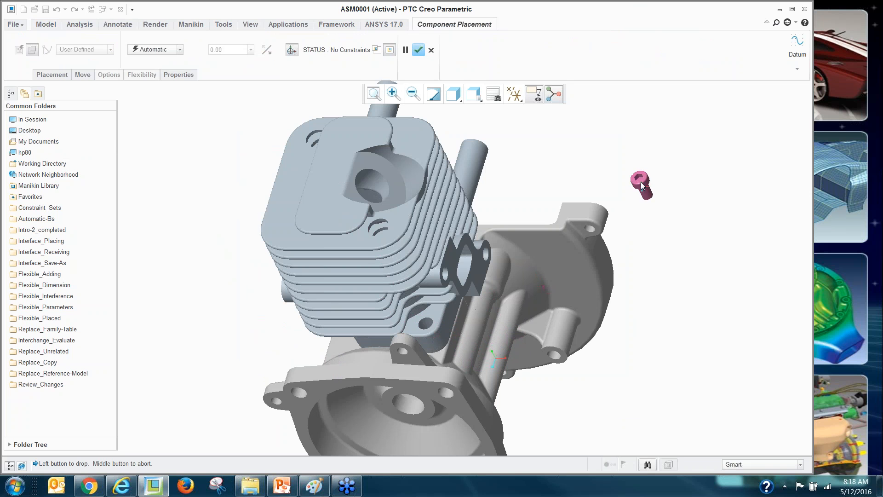
click(545, 187)
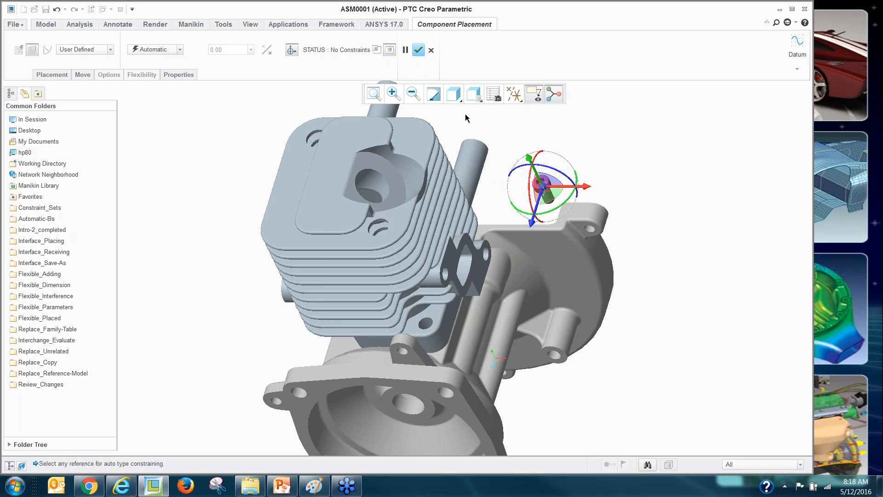
click(431, 50)
click(438, 256)
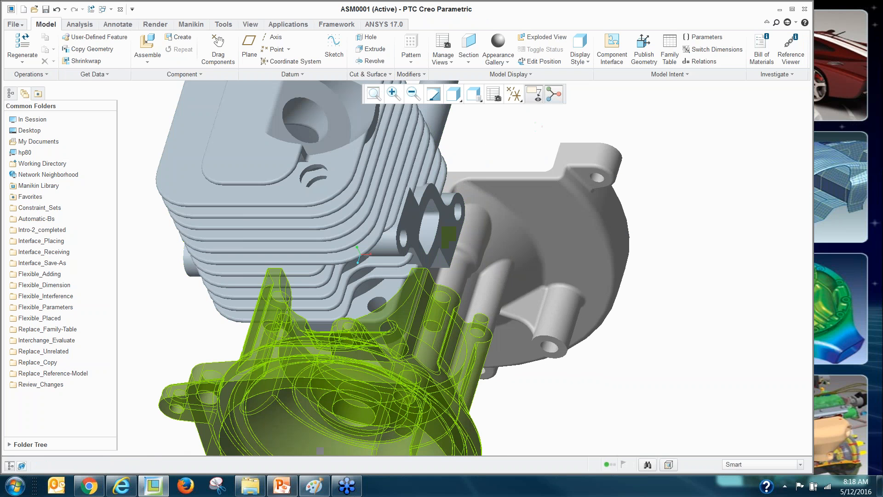
Step: Switch to the PowerPoint slideshow and advance to the Model Tree Status Icons slide
click(284, 487)
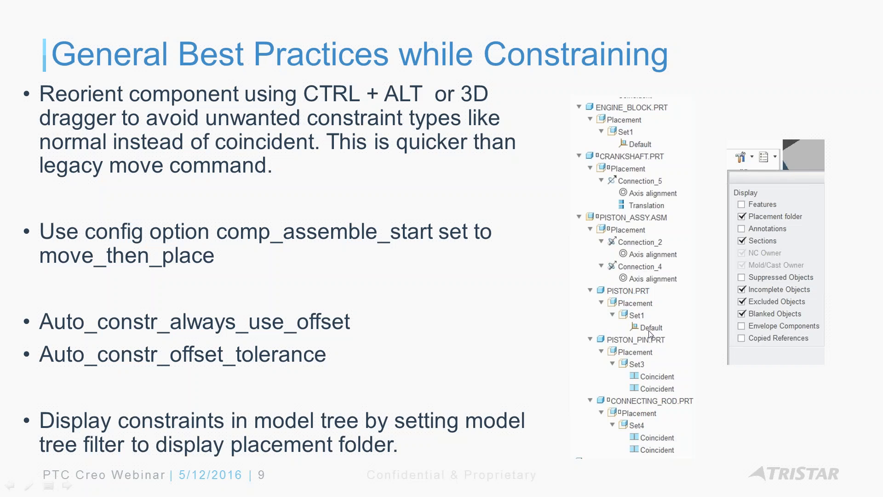
click(443, 326)
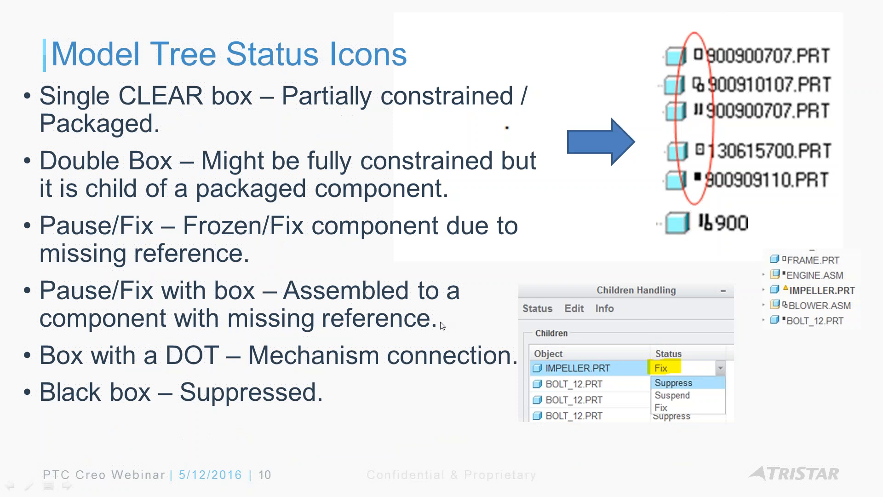
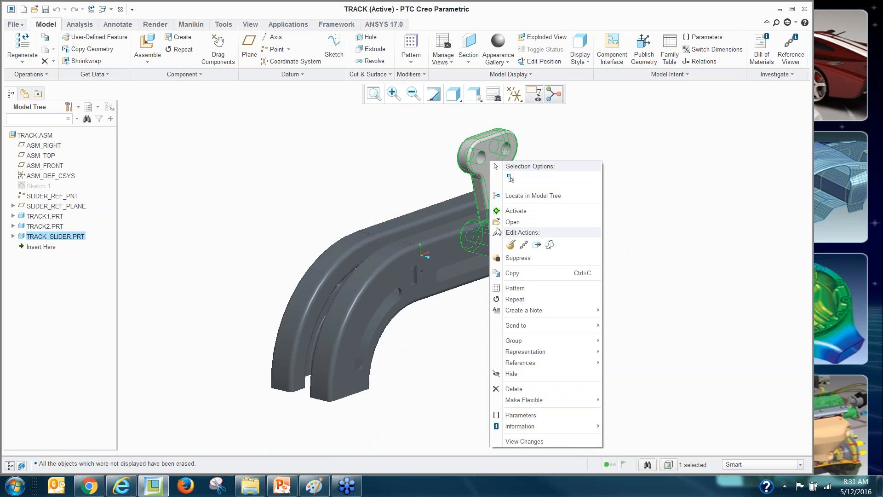
Step: Close the TRACK assembly and display the Interchange_Evaluate folder's contents in a widened file browser
click(319, 167)
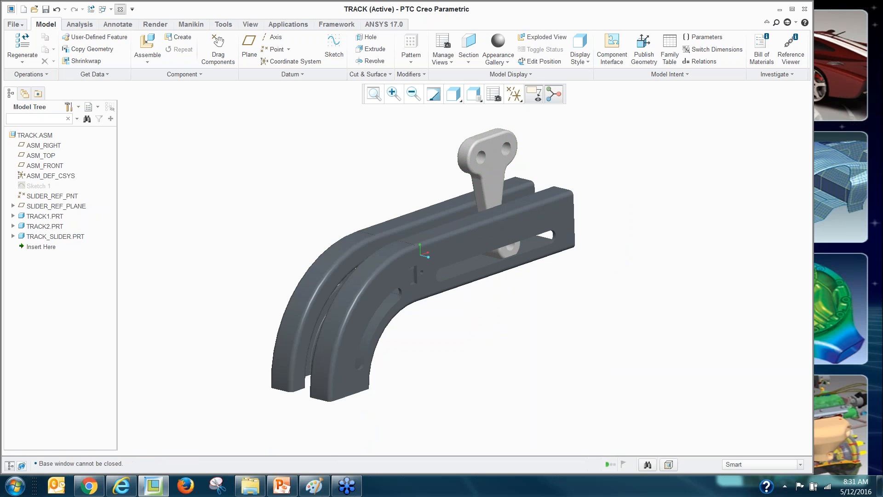
click(120, 9)
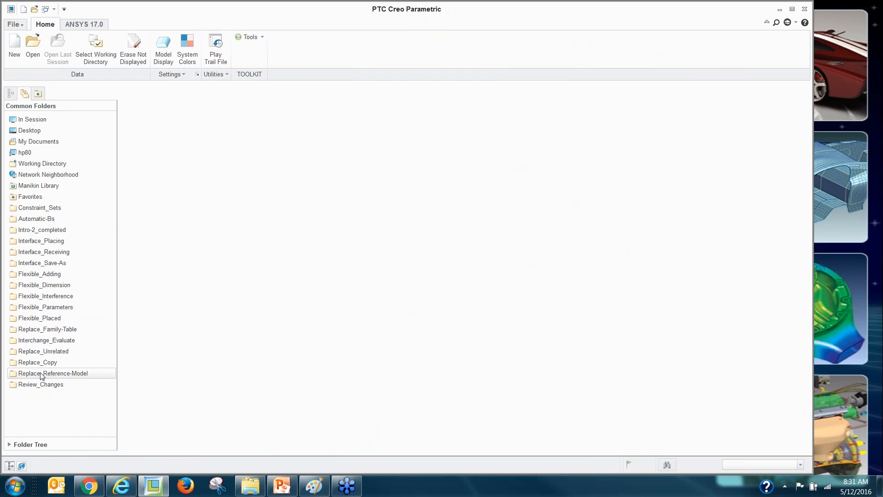
click(46, 340)
click(181, 132)
click(193, 154)
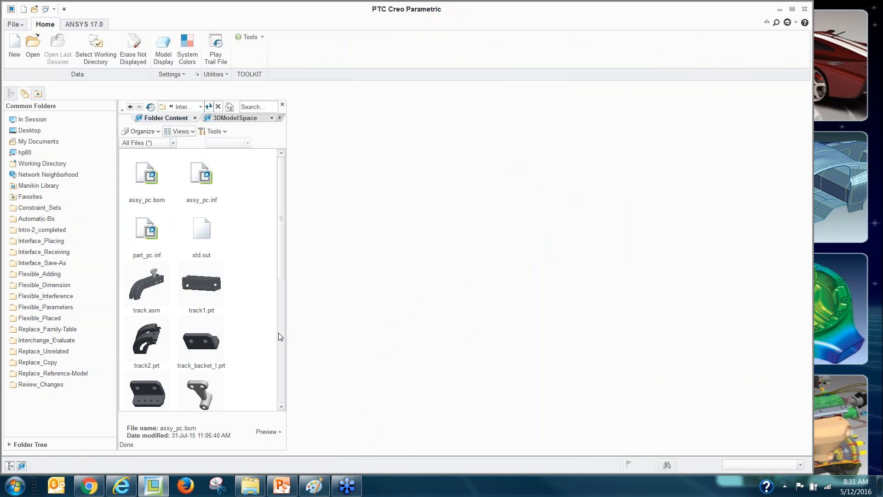
drag(284, 331, 416, 321)
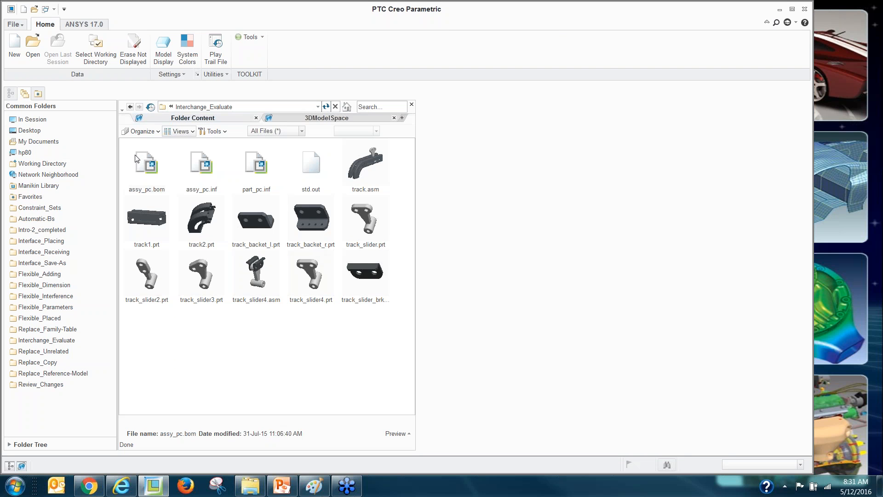
Step: Create a new assembly of sub-type Interchange named asm0001 with the default template
click(16, 46)
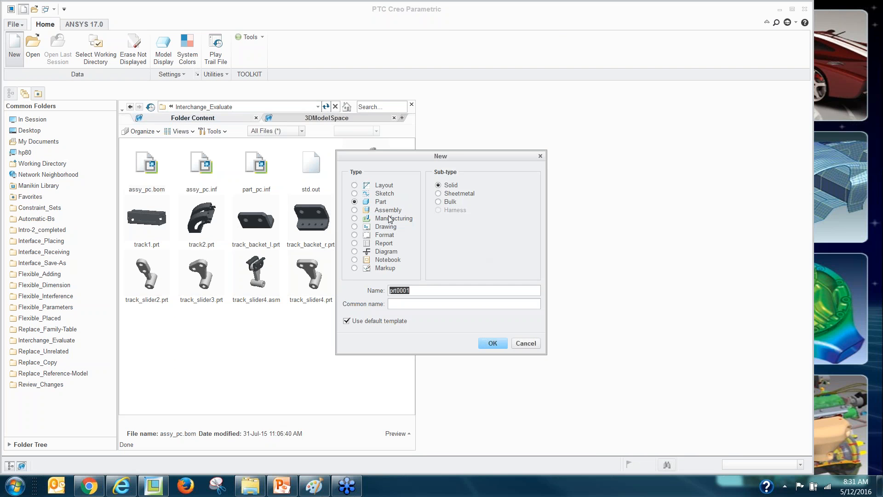
click(388, 211)
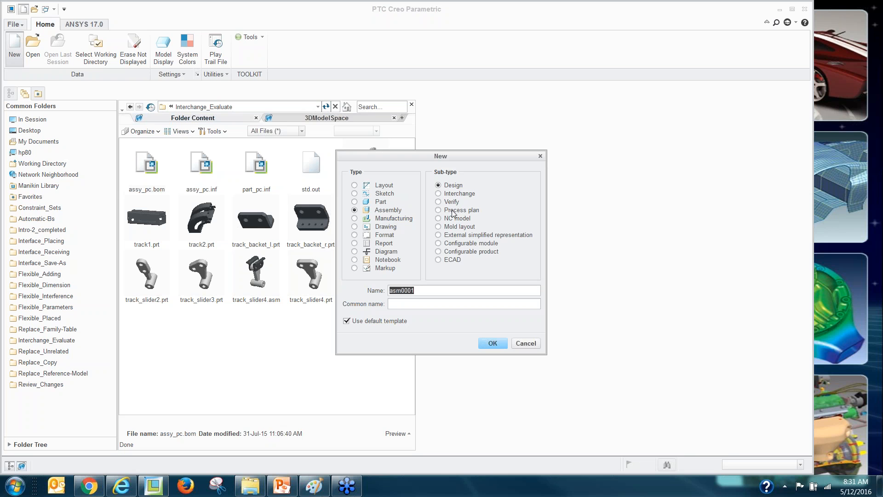
click(451, 194)
click(493, 345)
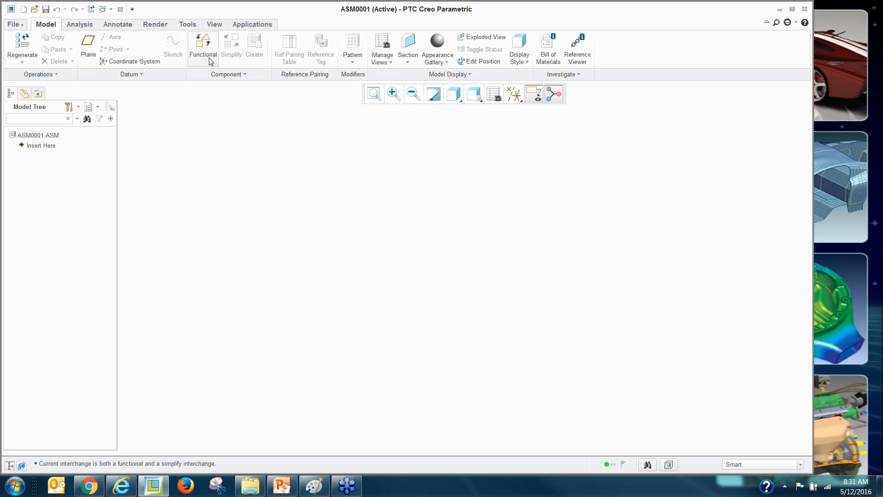
Step: Add track_slider.prt from the Interchange_Evaluate folder to the interchange assembly as a functional component
key(ctrl+o)
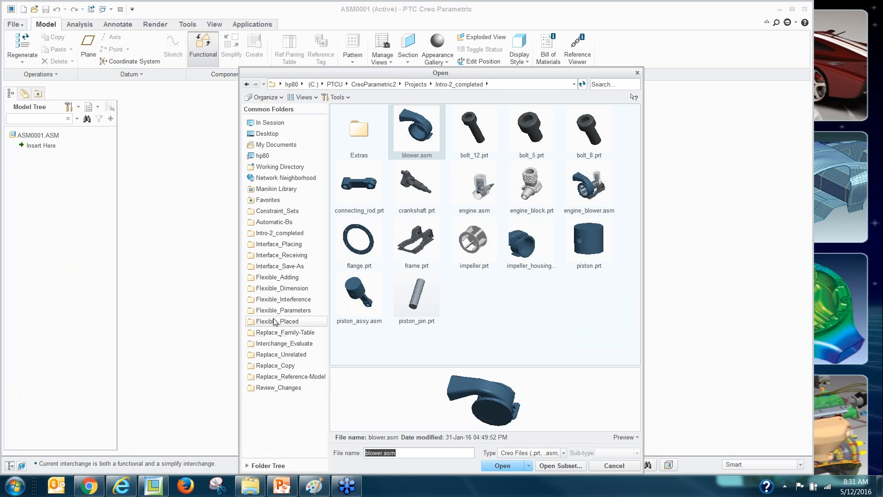
click(278, 343)
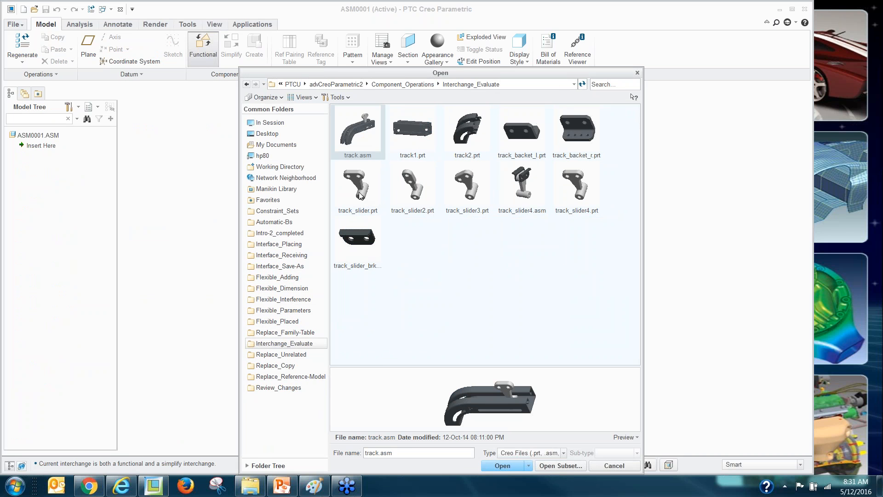
double_click(361, 196)
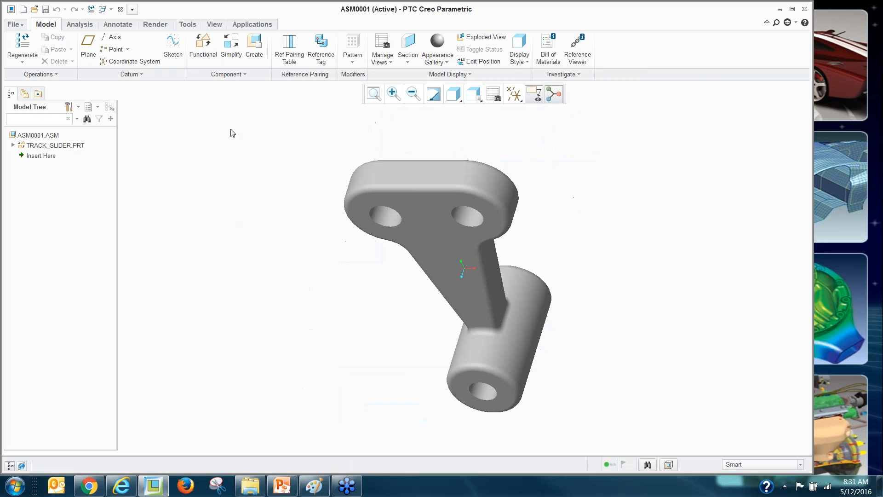
Step: Add track_slider2.prt to the interchange assembly as a functional component, placed beside the first slider without constraints
click(201, 45)
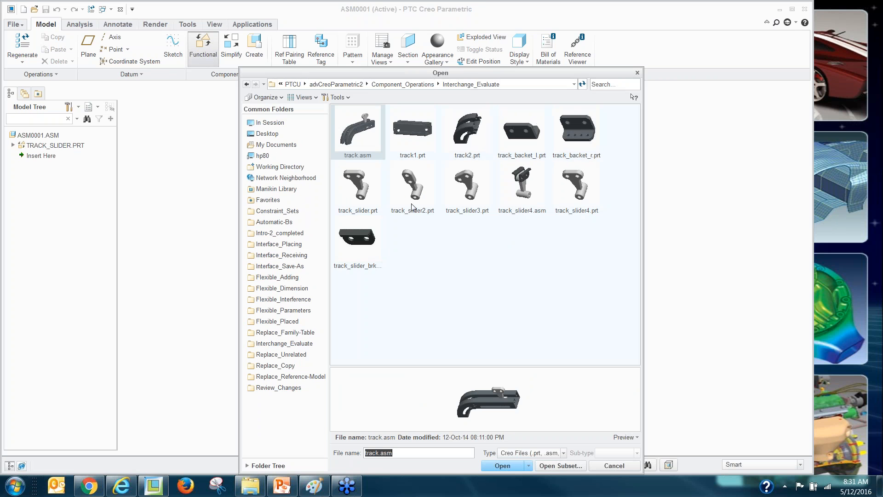
double_click(413, 186)
click(541, 297)
middle_click(221, 115)
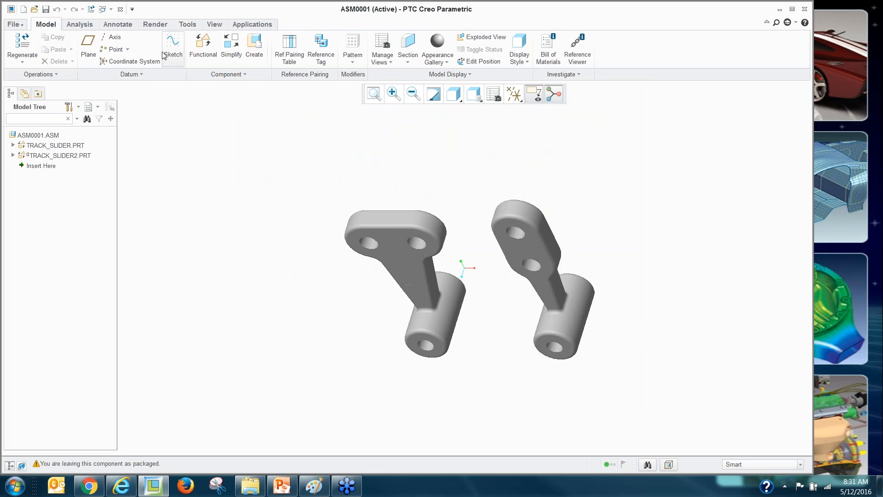
Step: Add track_slider3.prt as another functional component and leave it packaged next to the second slider
click(204, 49)
double_click(468, 187)
click(503, 263)
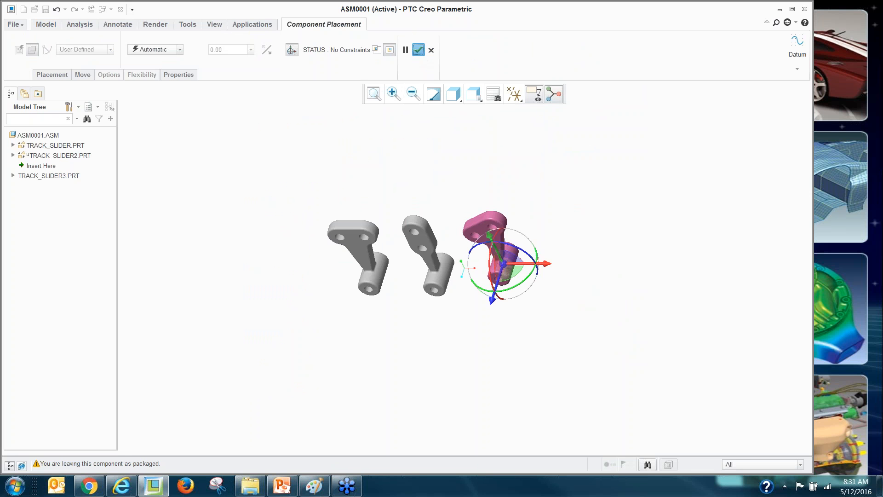
click(418, 50)
Step: Add the track_slider4.asm subassembly as a functional component at the end of the slider row
click(207, 58)
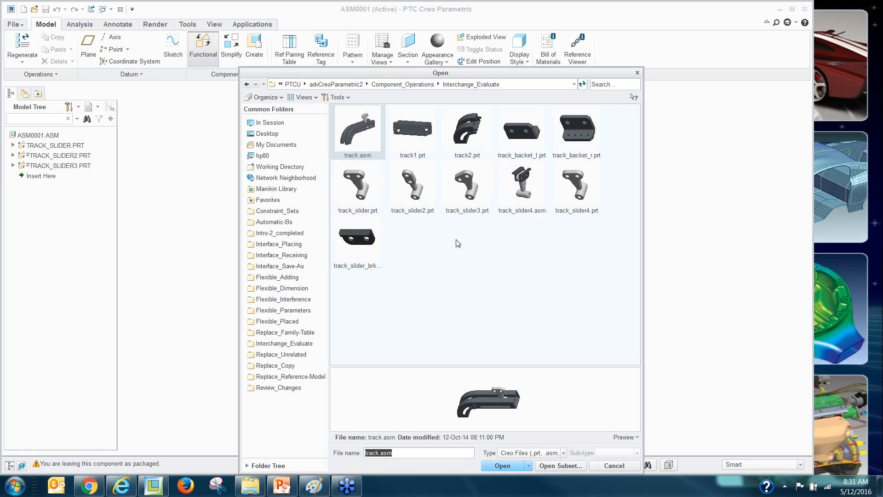
double_click(522, 184)
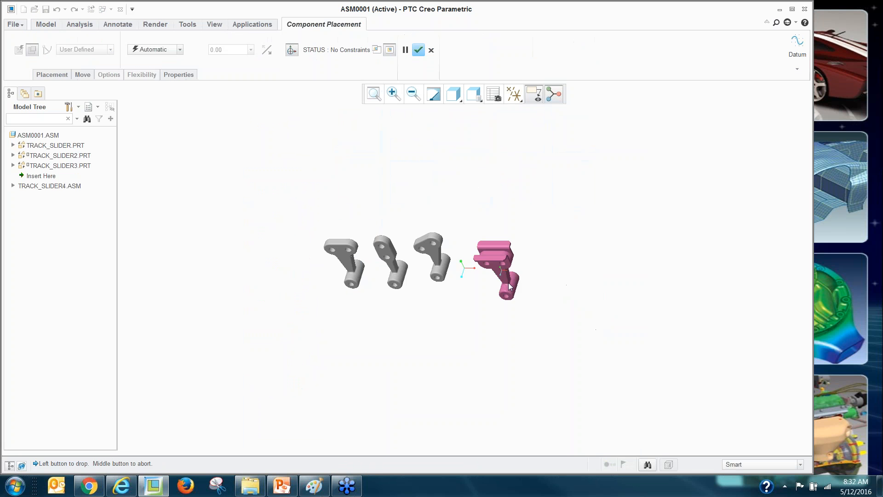
click(479, 269)
middle_click(413, 334)
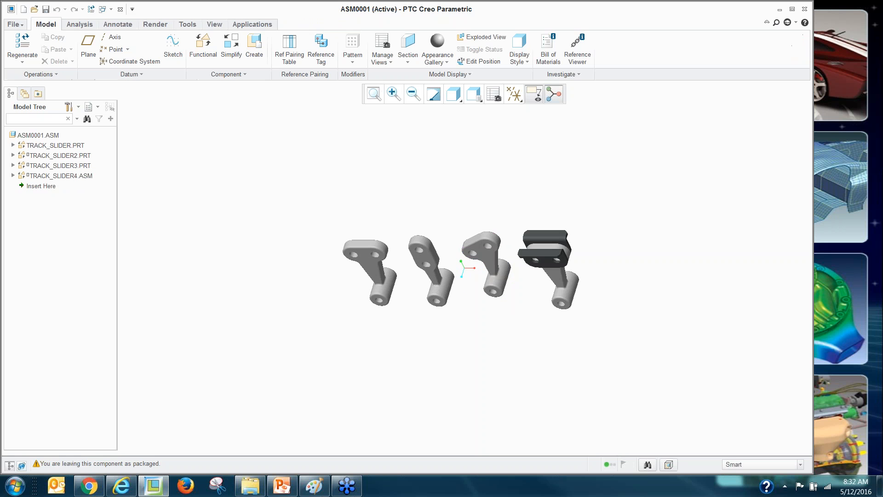
Step: Start a reference pairing table with TRACK_SLIDER.PRT as the active component and base its tags on track.asm
scroll(594, 299, down, 3)
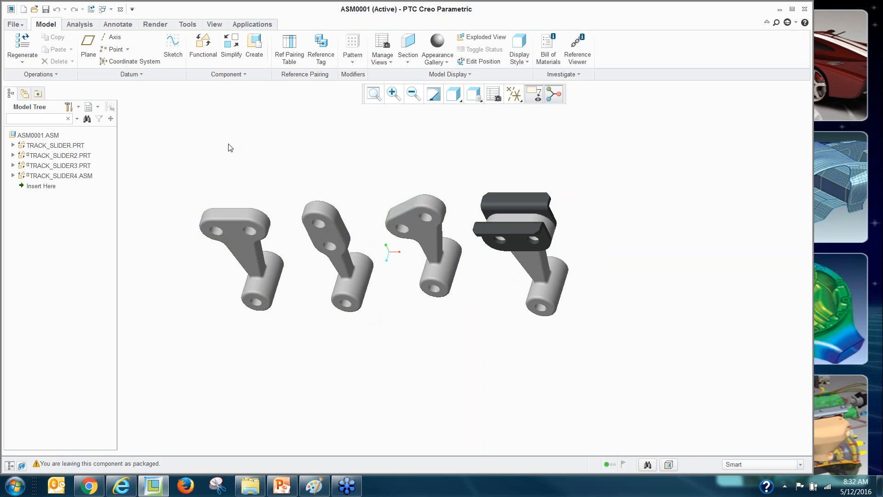
click(289, 54)
click(247, 242)
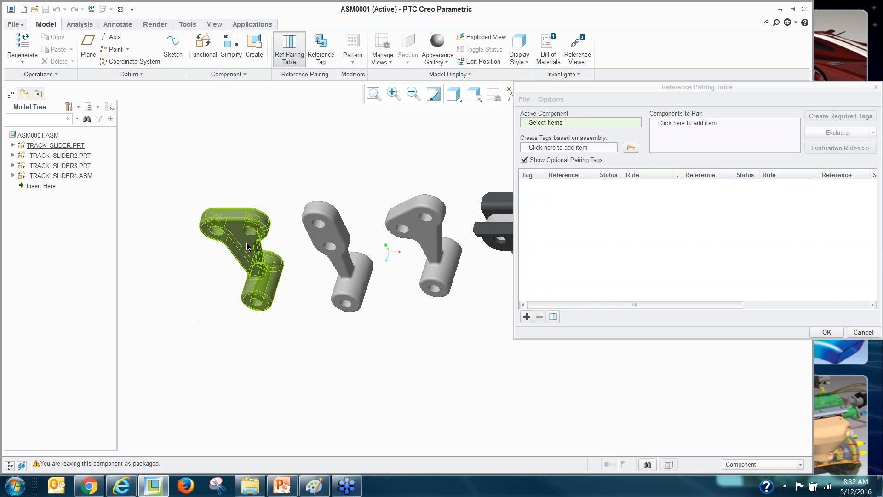
click(630, 147)
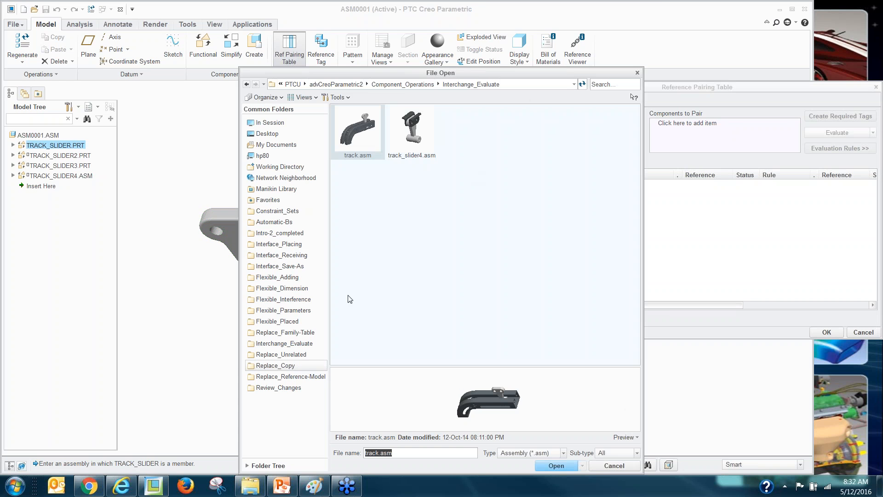
double_click(359, 140)
Step: Set TRACK_SLIDER2.PRT, TRACK_SLIDER3.PRT and TRACK_SLIDER4.ASM as the components to pair
click(668, 125)
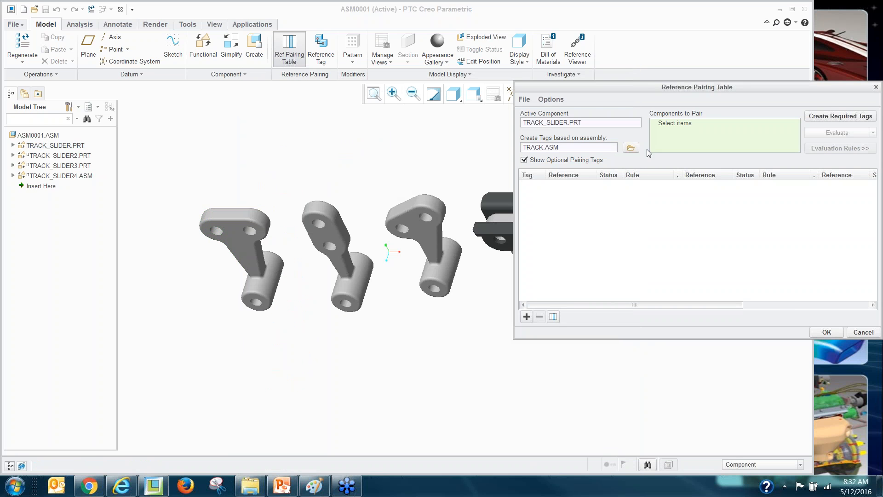
scroll(267, 221, down, 3)
click(267, 221)
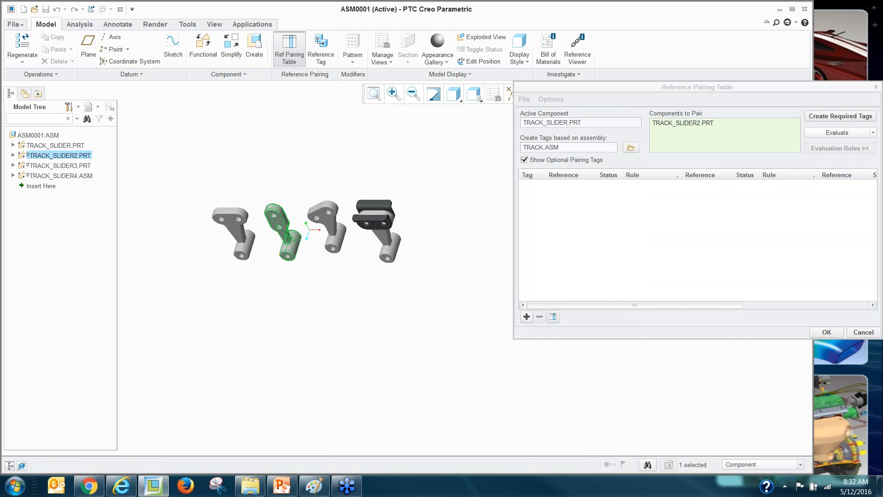
ctrl+click(325, 219)
ctrl+click(375, 216)
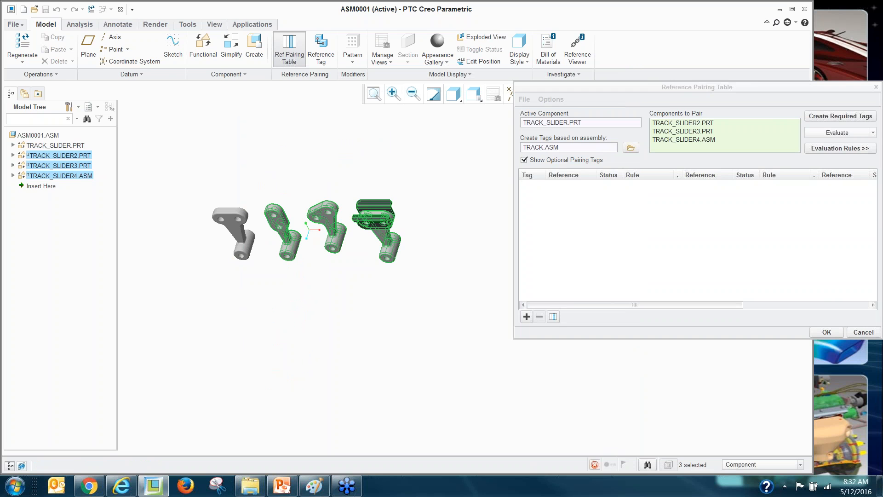
Step: Show the evaluation rules, create the required tags, evaluate matching references for the paired components and accept the pairing table
drag(751, 89, 691, 94)
click(801, 154)
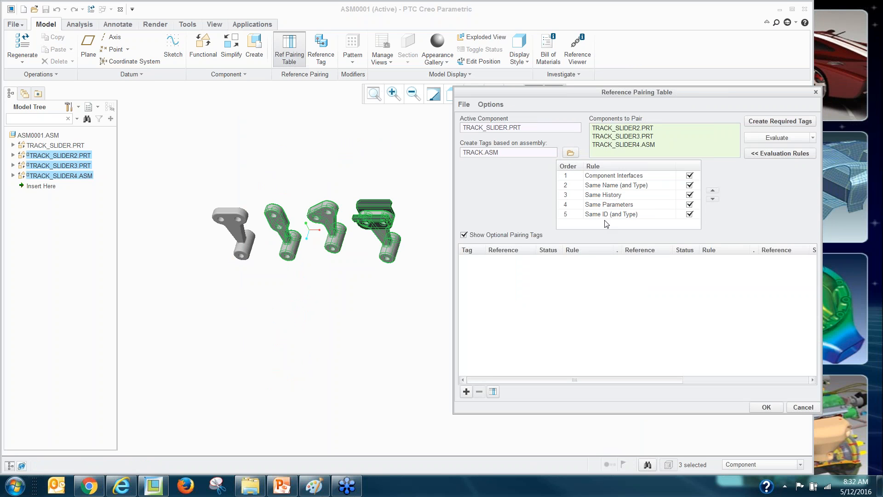
click(777, 124)
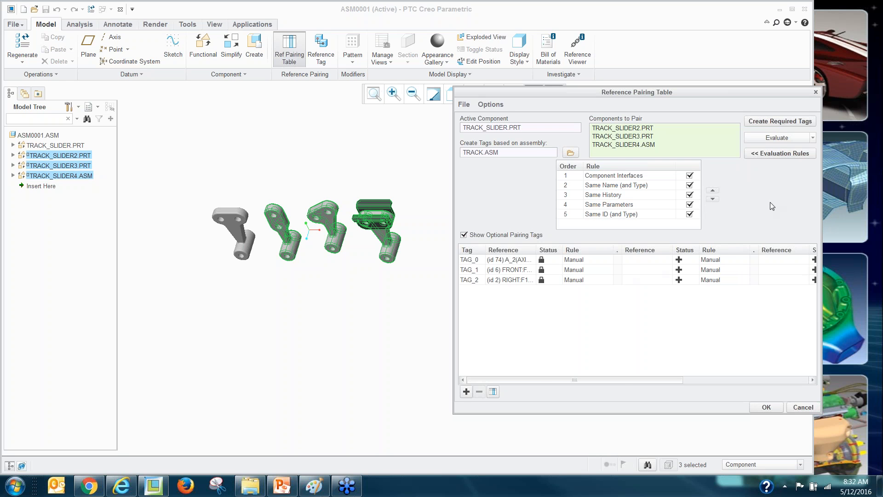
click(772, 139)
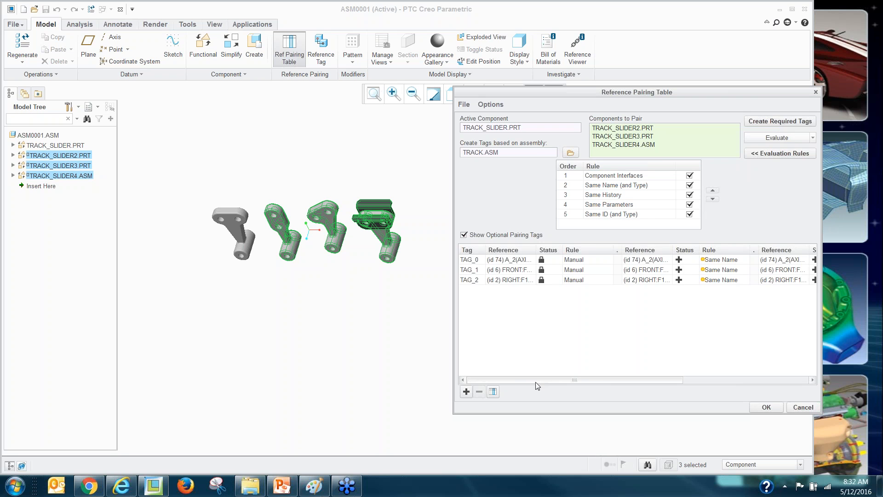
mouse_move(536, 381)
mouse_down()
mouse_move(687, 380)
mouse_move(529, 376)
mouse_up()
click(766, 407)
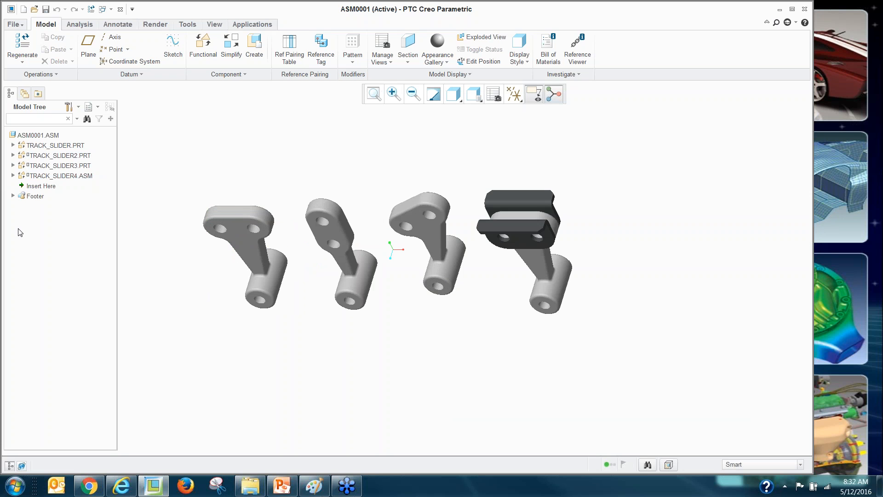
Step: Expand the model tree footer and highlight the references assigned to the pairing tags
click(12, 196)
click(43, 206)
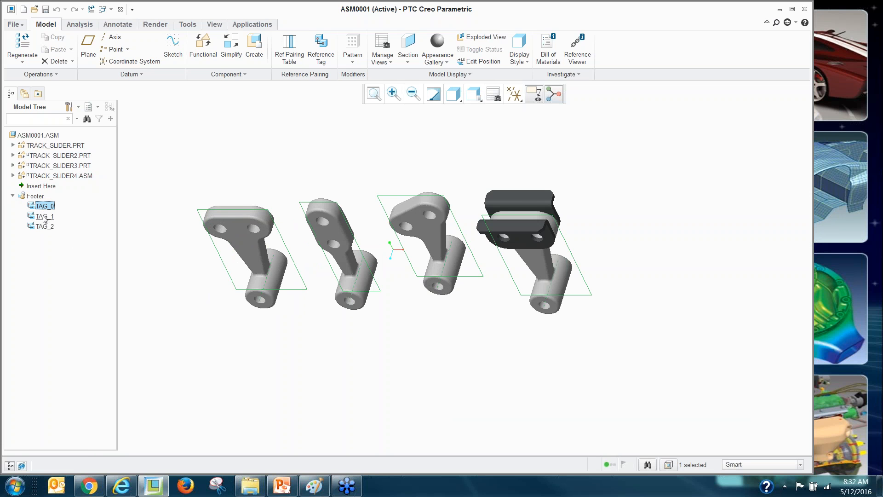
click(175, 278)
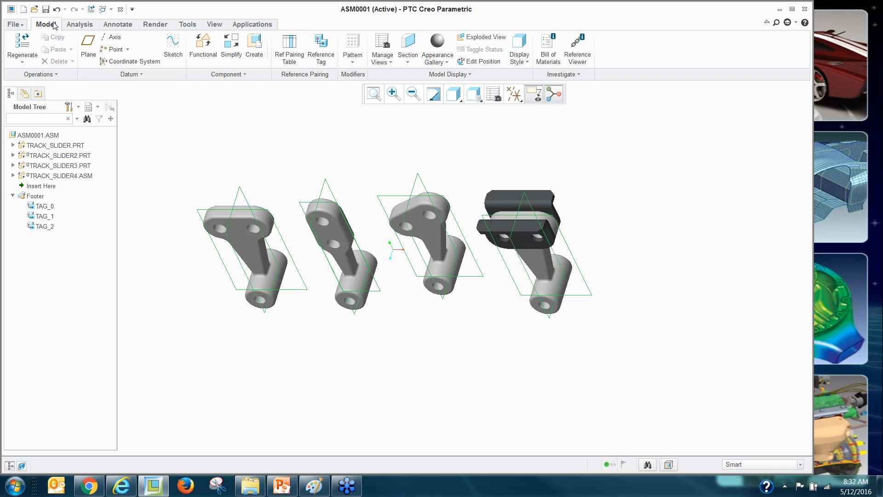
Step: Close the interchange assembly window and open track.asm from the Interchange_Evaluate folder
click(121, 9)
click(32, 46)
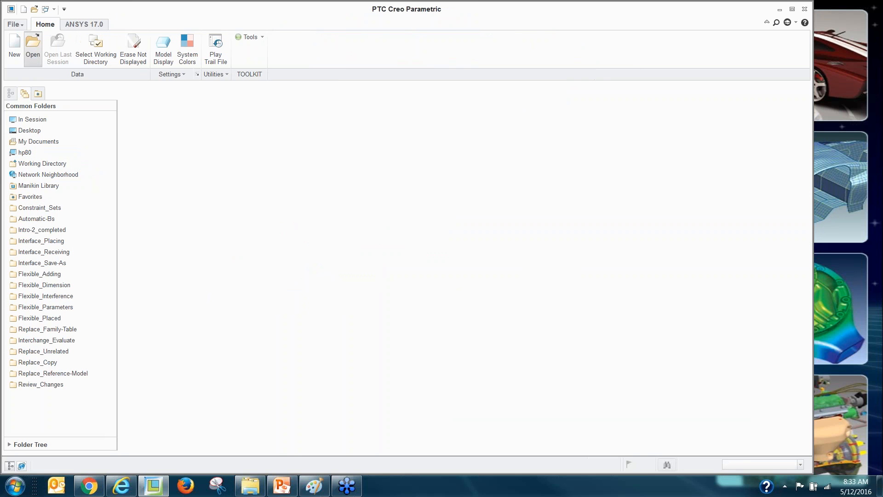
double_click(369, 141)
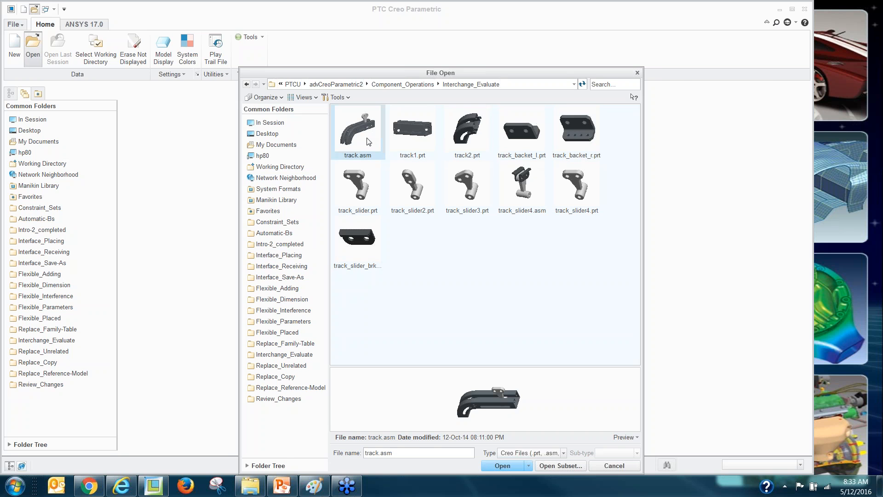
Step: Start replacing TRACK_SLIDER.PRT by Interchange and list the members of ASM0001.ASM as replacement candidates
click(551, 183)
right_click(551, 183)
click(603, 116)
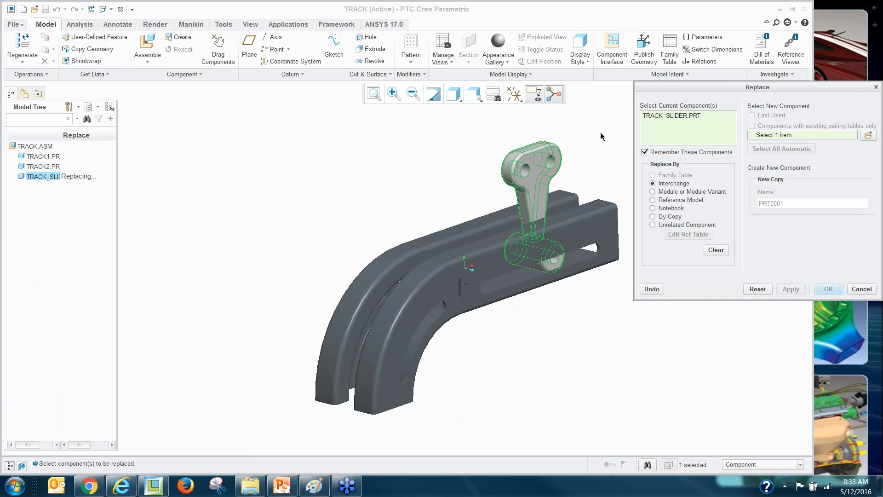
click(868, 135)
click(505, 343)
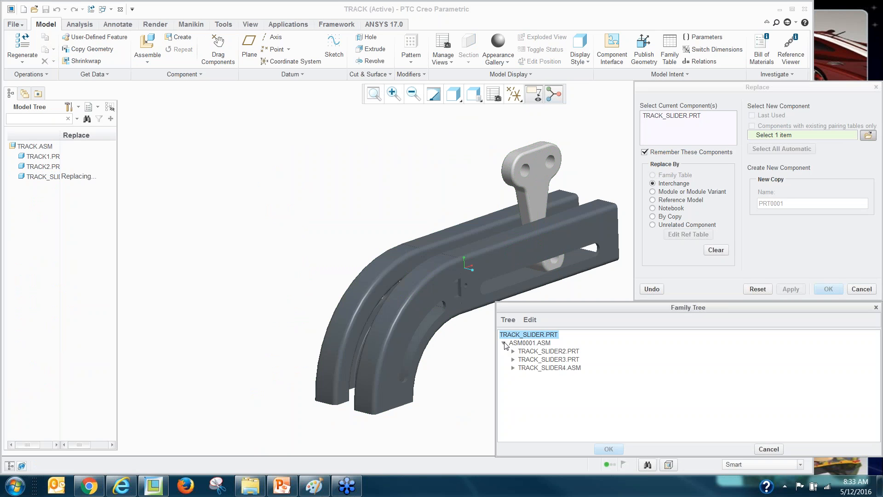
Step: Preview TRACK_SLIDER4.ASM, choose it as the new component and complete the slider replacement
click(536, 352)
click(534, 368)
right_click(534, 368)
click(559, 375)
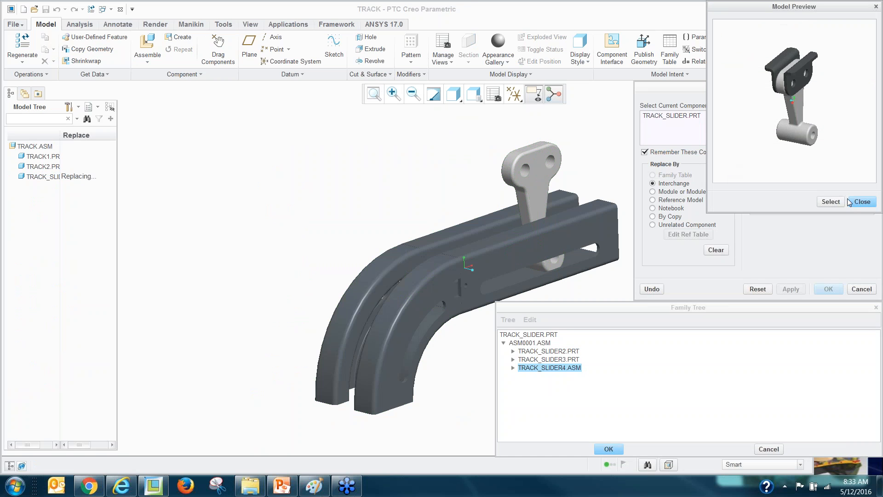
click(862, 203)
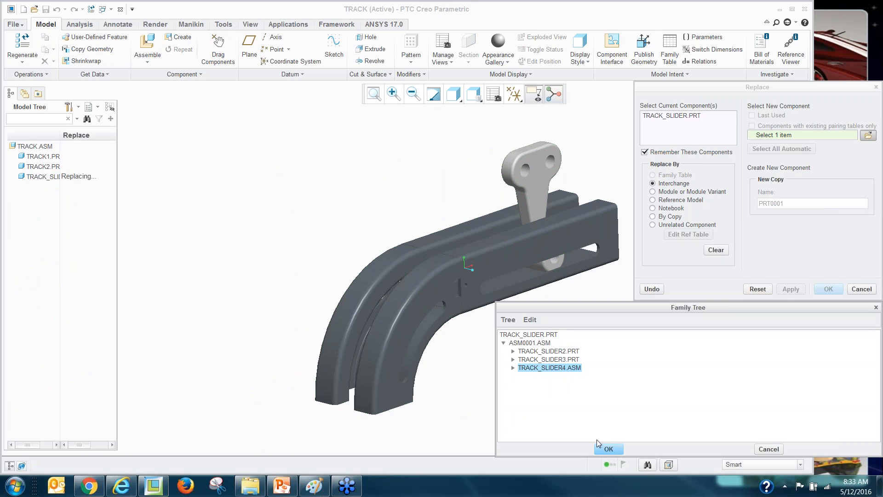
click(612, 449)
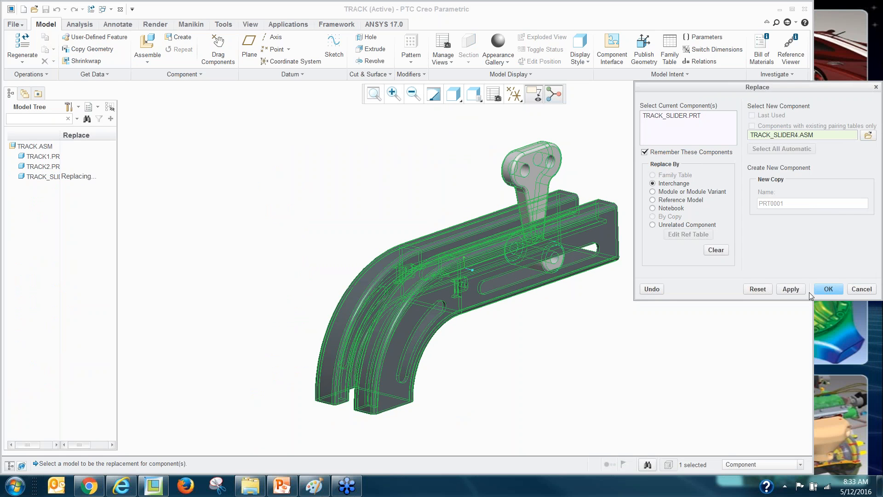
click(828, 289)
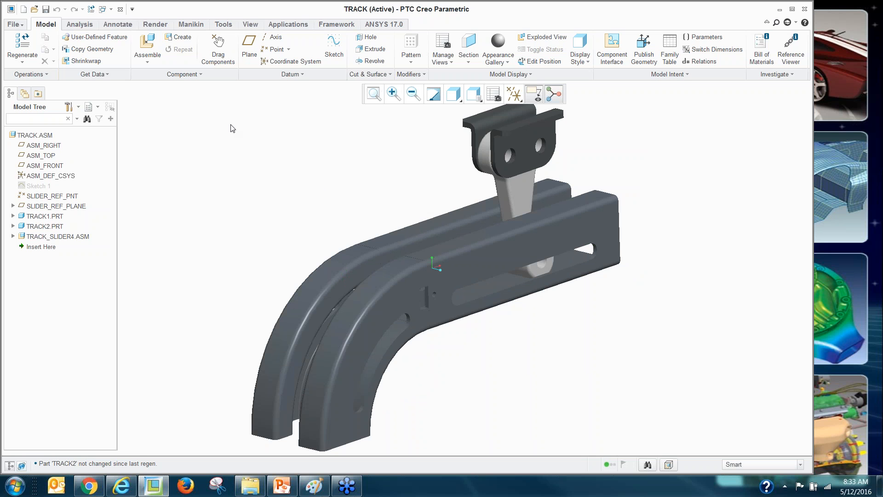
Step: Close the TRACK assembly and erase all undisplayed models from the session
click(120, 9)
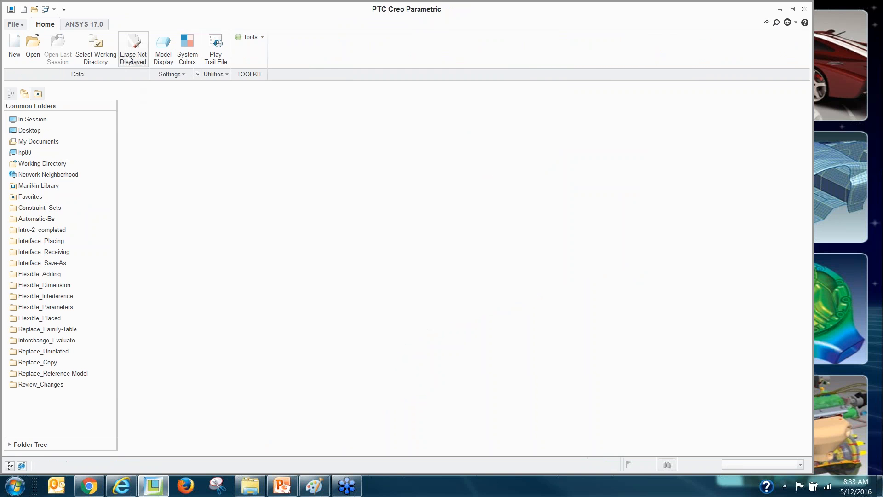
click(133, 50)
click(449, 322)
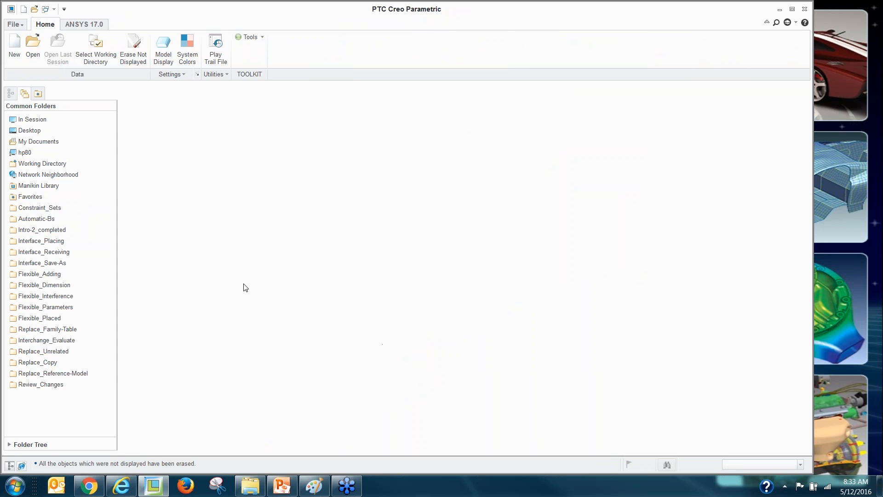
Step: Open repl_unrel.asm from the Replace_Unrelated folder
click(52, 352)
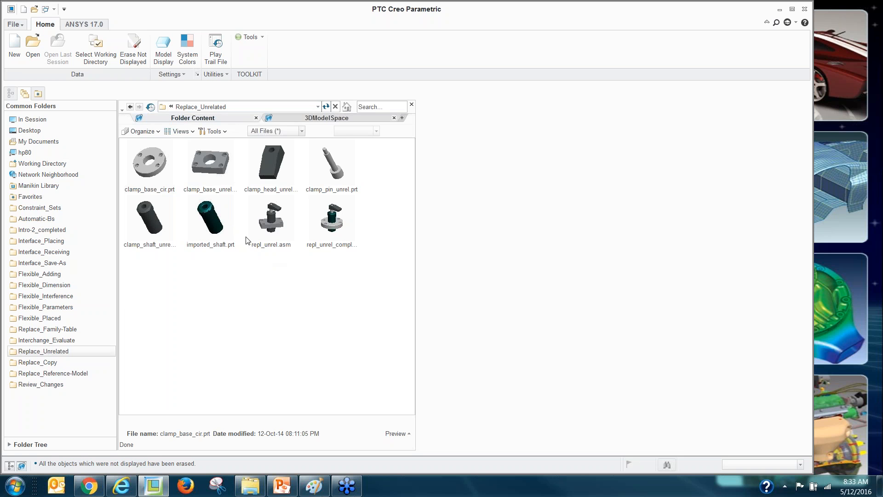
double_click(272, 228)
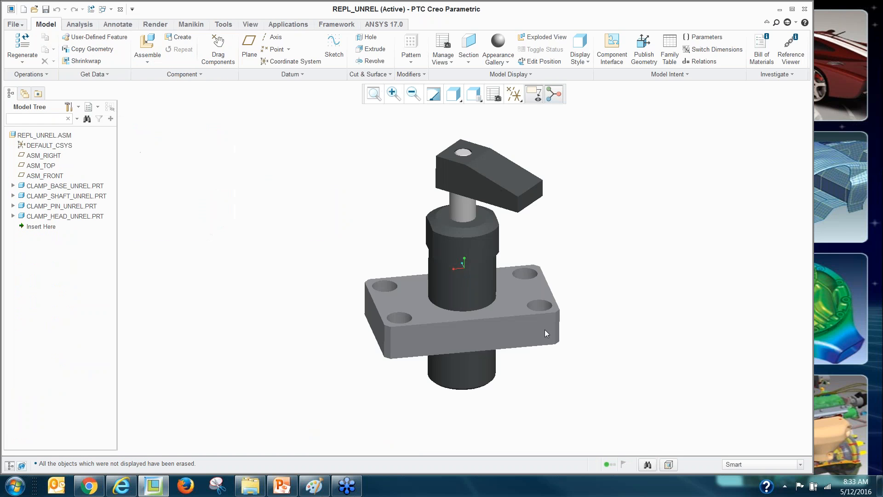
scroll(547, 322, up, 3)
scroll(439, 294, down, 3)
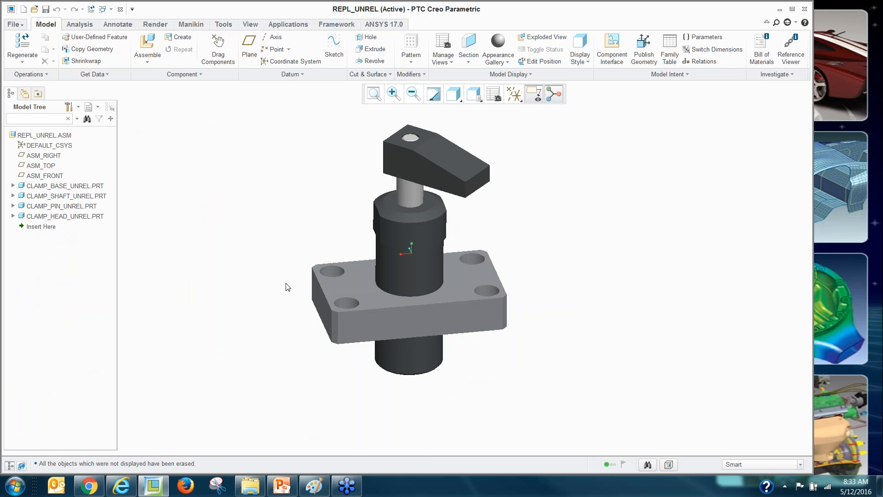
Step: Start replacing the rectangular base CLAMP_BASE_UNREL.PRT by Unrelated Component and choose CLAMP_BASE_CIR.PRT from the Replace_Unrelated folder as the new component
click(366, 323)
right_click(366, 323)
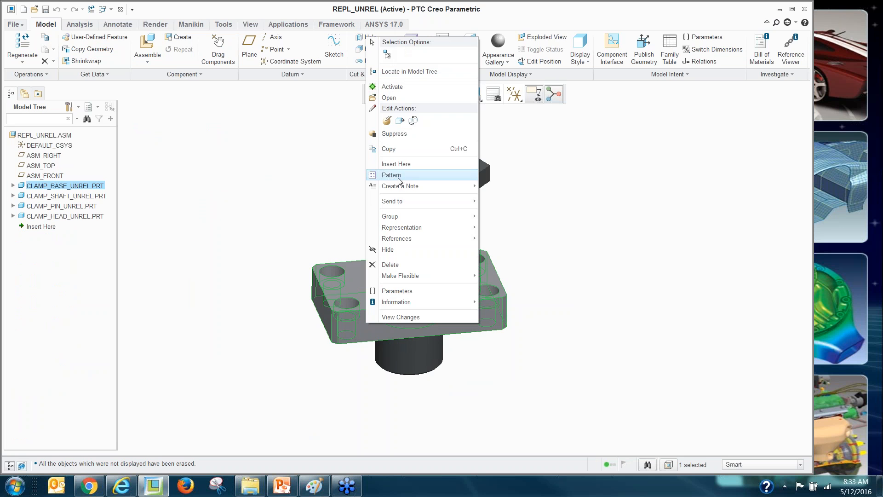
mouse_move(379, 221)
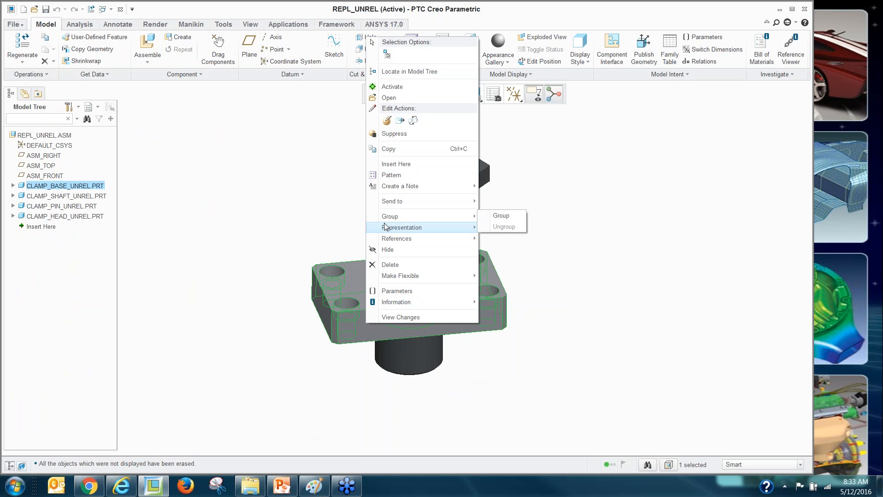
click(413, 121)
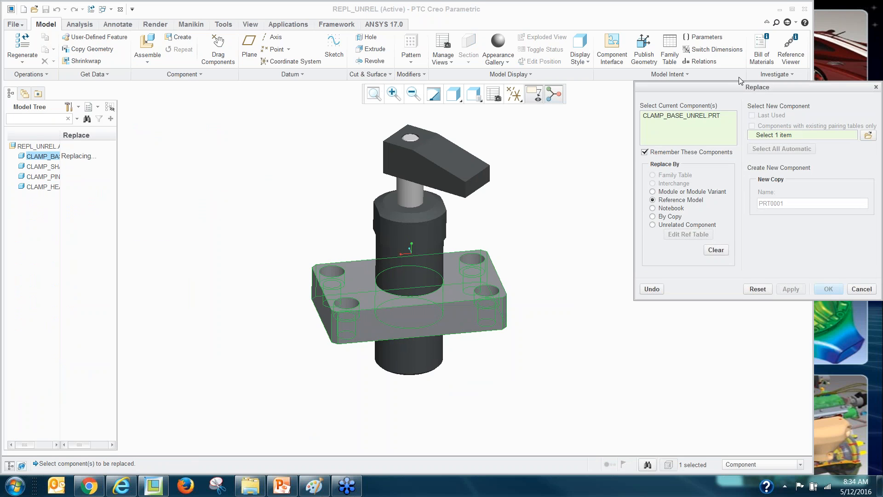
drag(759, 89, 674, 97)
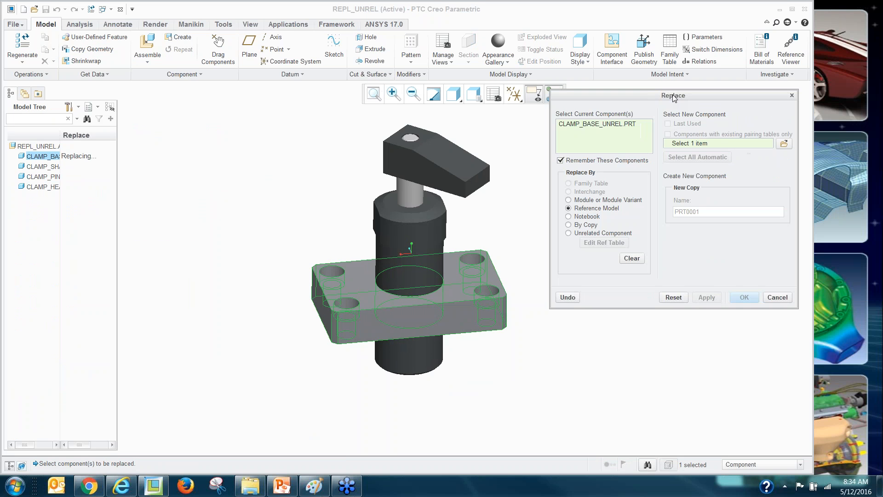
click(568, 234)
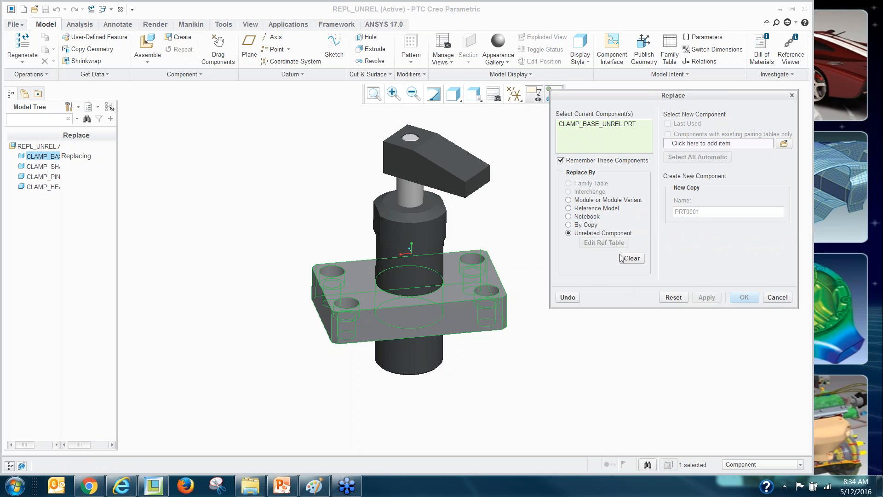
click(784, 145)
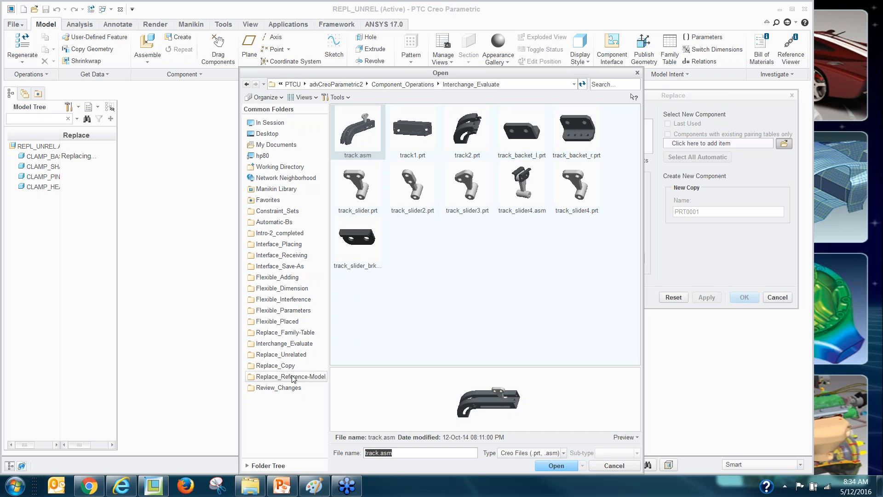
click(282, 355)
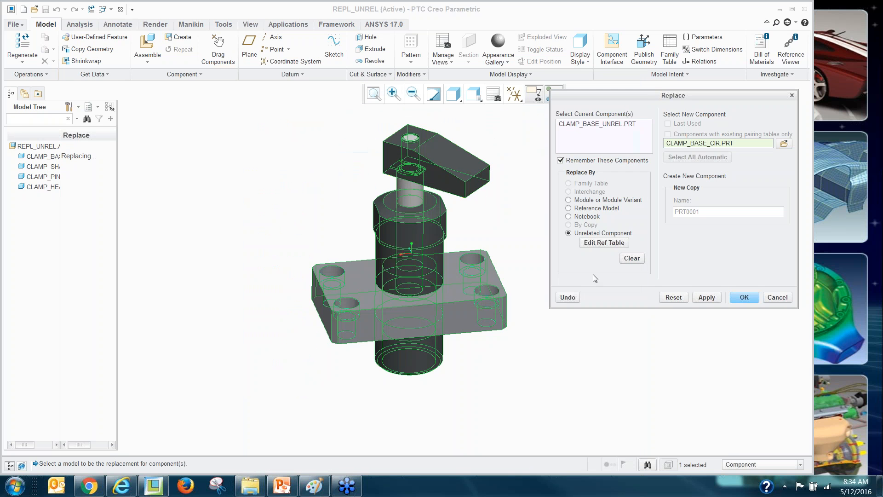
Step: Evaluate the reference pairing table to match all tags on CLAMP_BASE_CIR.PRT, accept the pairings and complete the base replacement
click(598, 244)
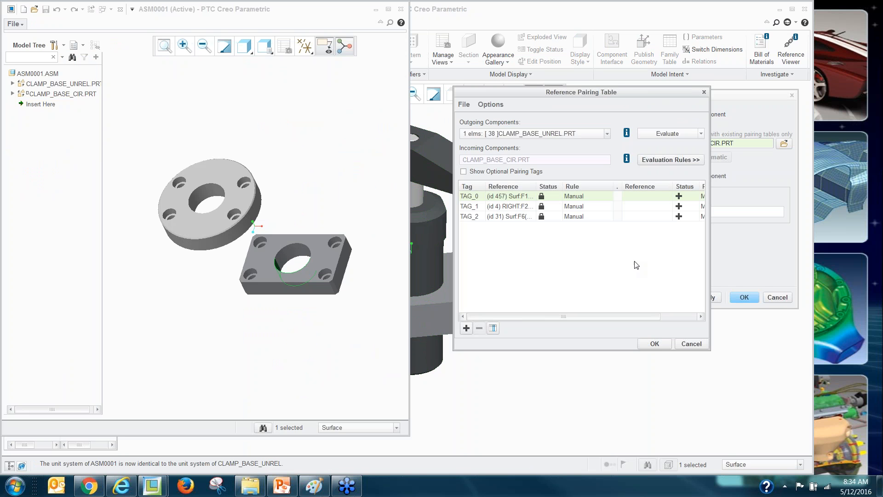
click(661, 138)
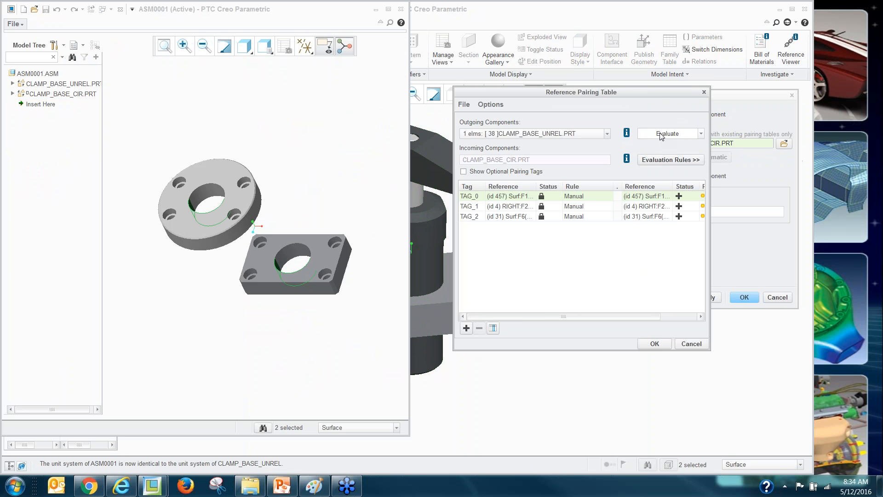
click(654, 344)
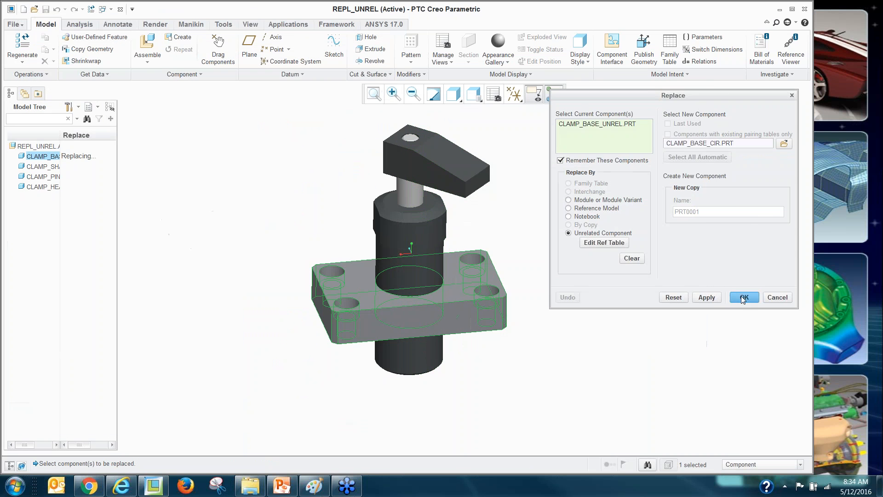
click(744, 298)
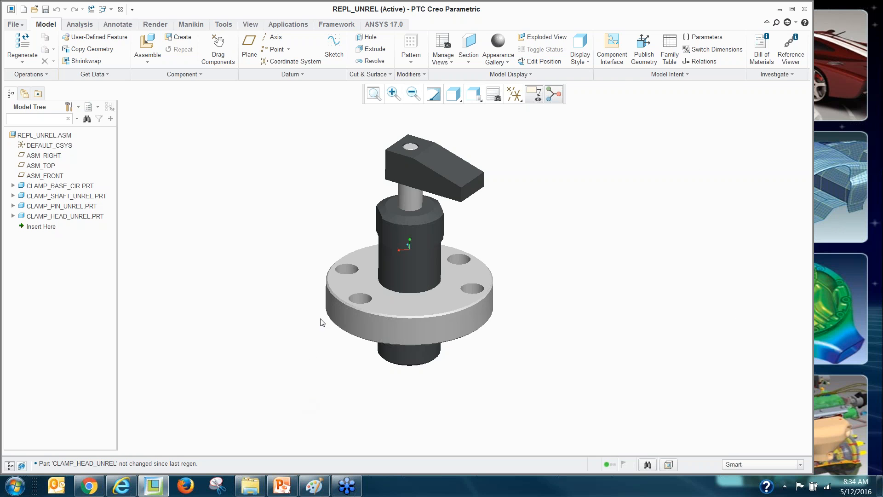
scroll(321, 322, up, 4)
scroll(321, 322, down, 3)
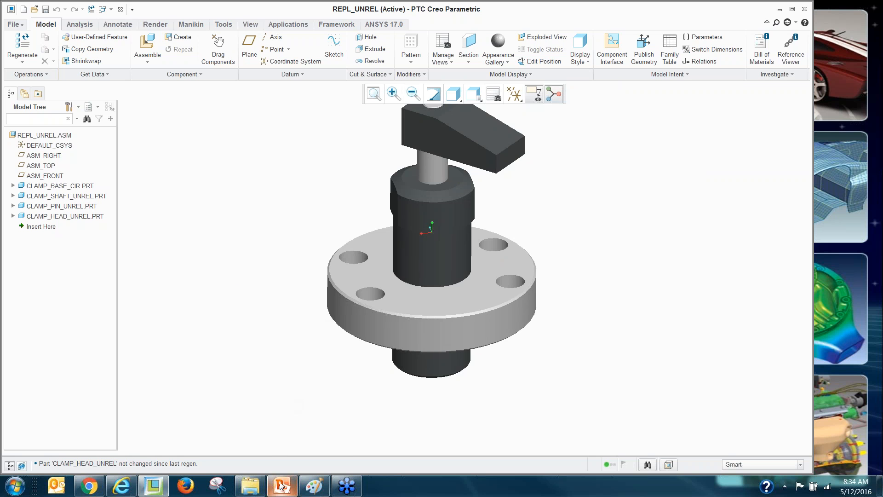
mouse_move(281, 485)
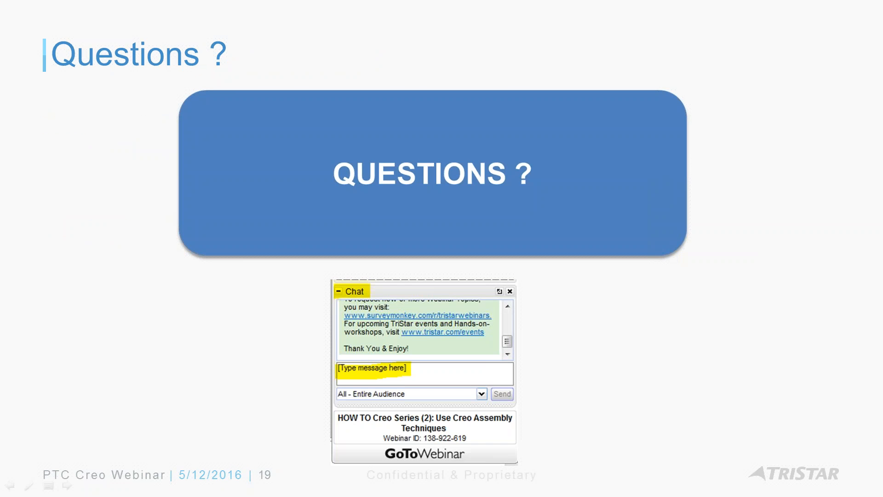
key(Left)
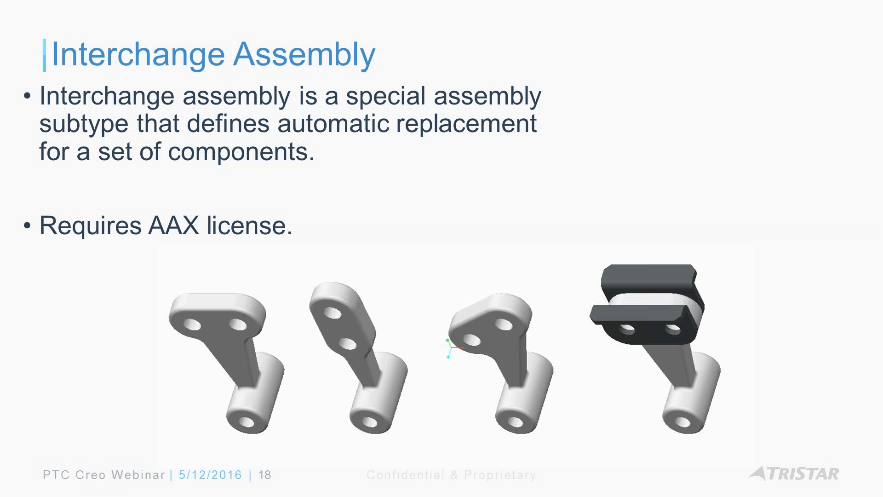
key(Right)
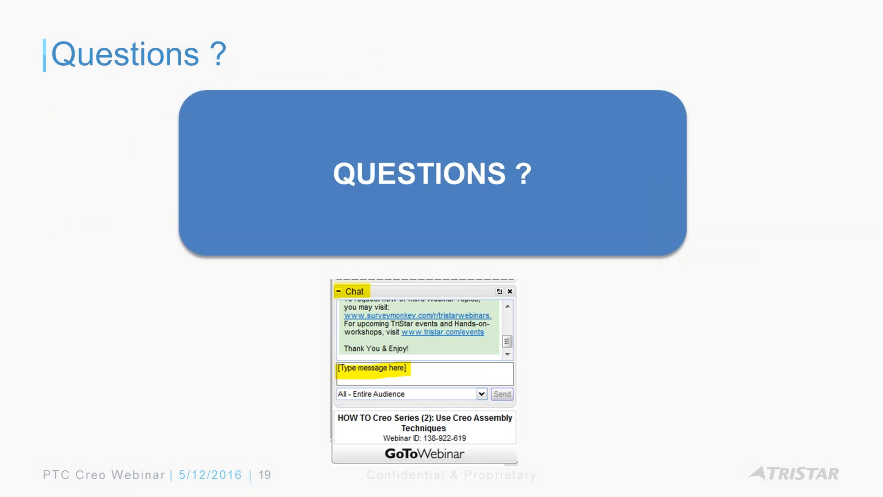